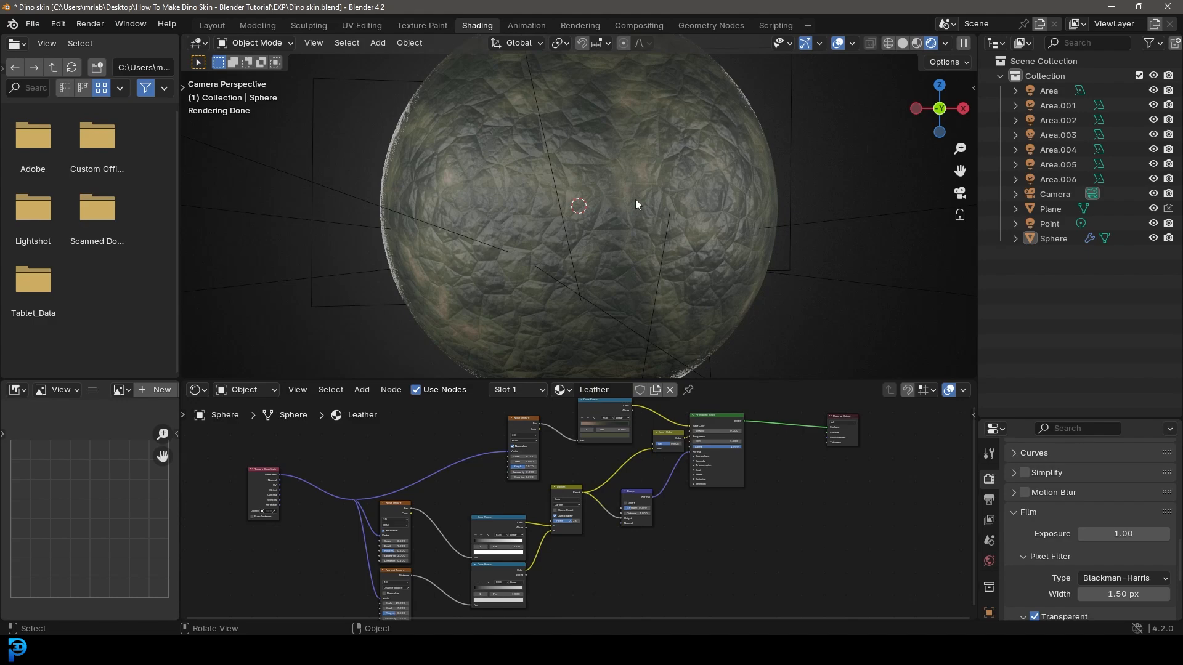
{"action": "scroll", "coordinate": [531, 196], "scroll_direction": "down", "scroll_amount": 3}
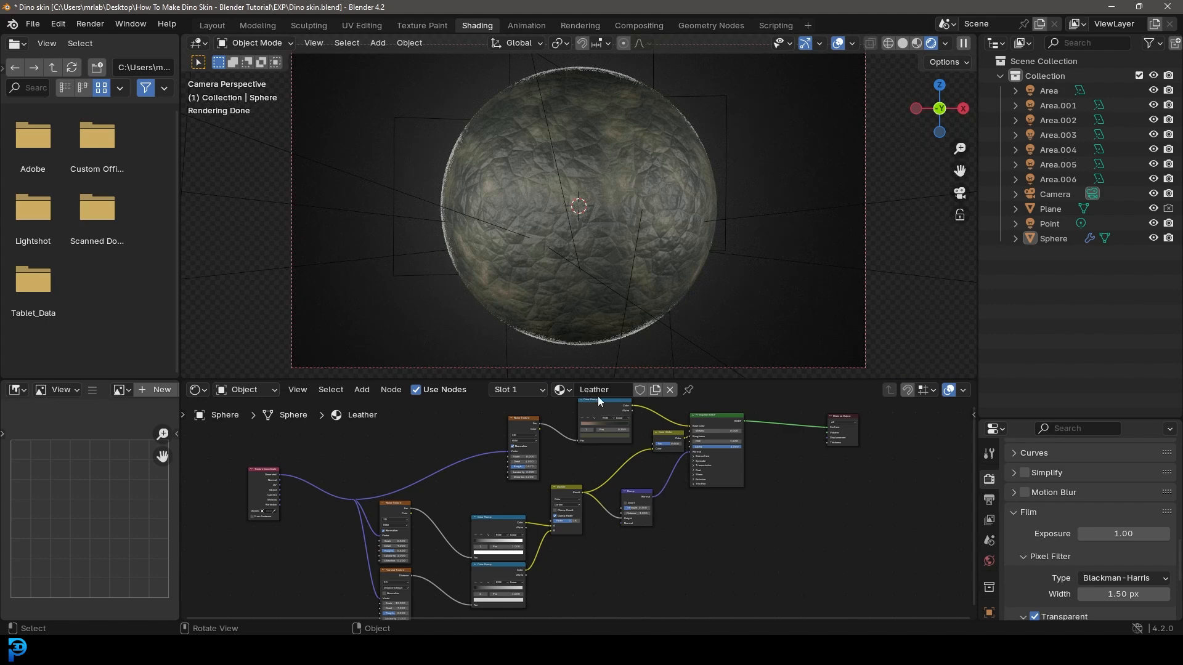
{"action": "scroll", "coordinate": [587, 475], "scroll_direction": "down", "scroll_amount": 1}
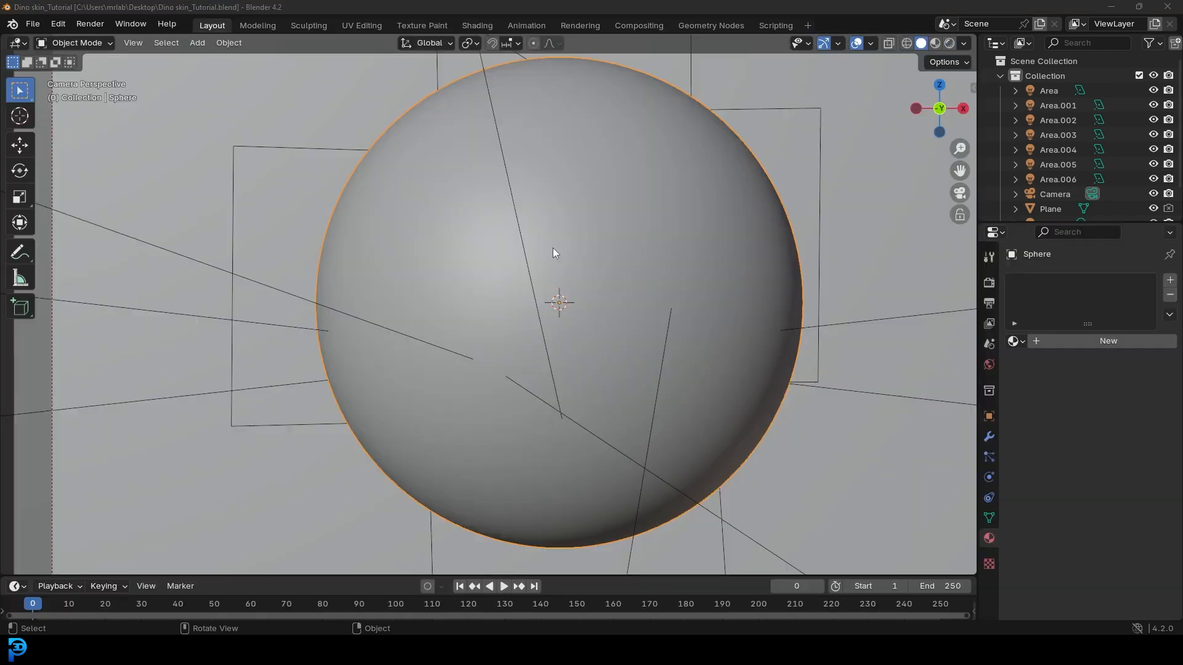
Step: Examine the sphere and the arrangement of area lights around it, then return to the camera view
{"action": "key", "text": "KP_0"}
{"action": "middle_click_drag", "start_coordinate": [604, 180], "coordinate": [612, 235]}
{"action": "left_click", "coordinate": [628, 134]}
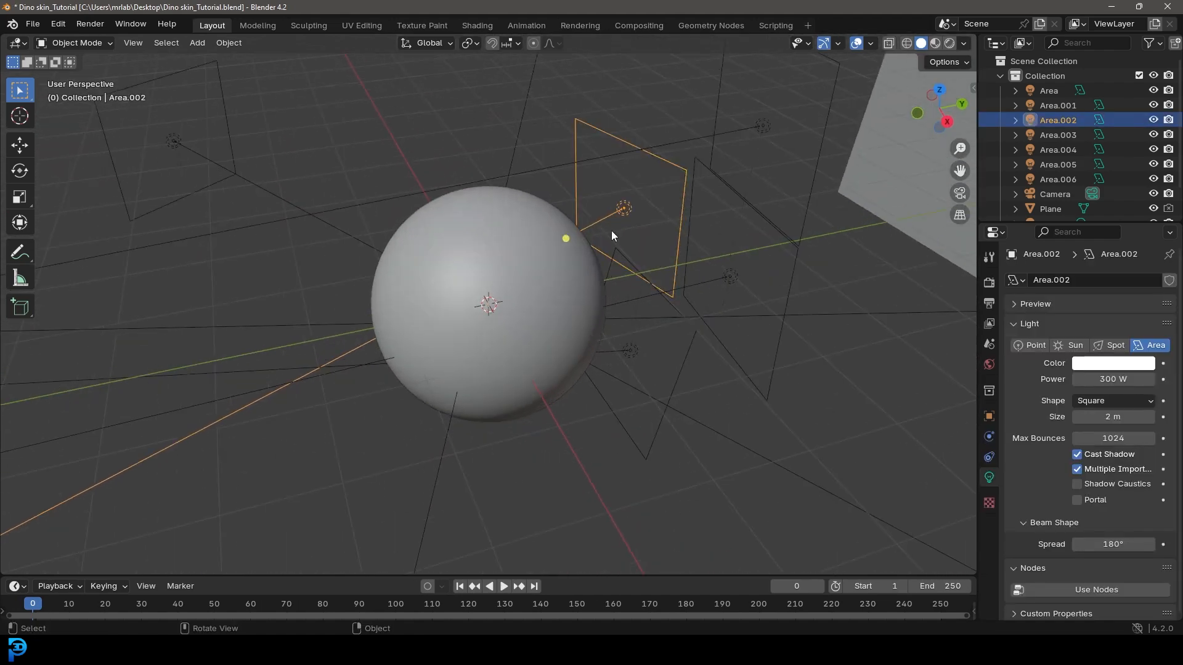
{"action": "scroll", "coordinate": [345, 450], "scroll_direction": "down", "scroll_amount": 6}
{"action": "middle_click_drag", "start_coordinate": [465, 404], "coordinate": [505, 351]}
{"action": "scroll", "coordinate": [504, 348], "scroll_direction": "up", "scroll_amount": 6}
{"action": "middle_click_drag", "start_coordinate": [579, 228], "coordinate": [573, 219]}
{"action": "key", "text": "KP_0"}
Step: Switch the viewport to rendered shading and show the scene's render settings
{"action": "key", "text": "z"}
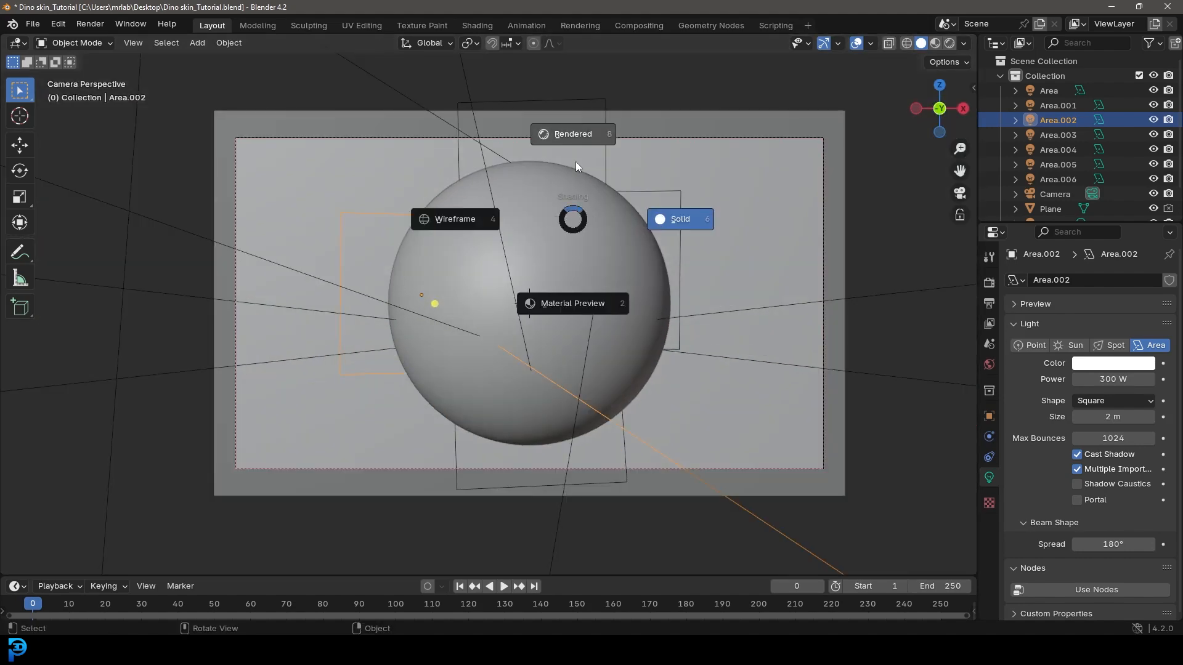
{"action": "left_click", "coordinate": [571, 127]}
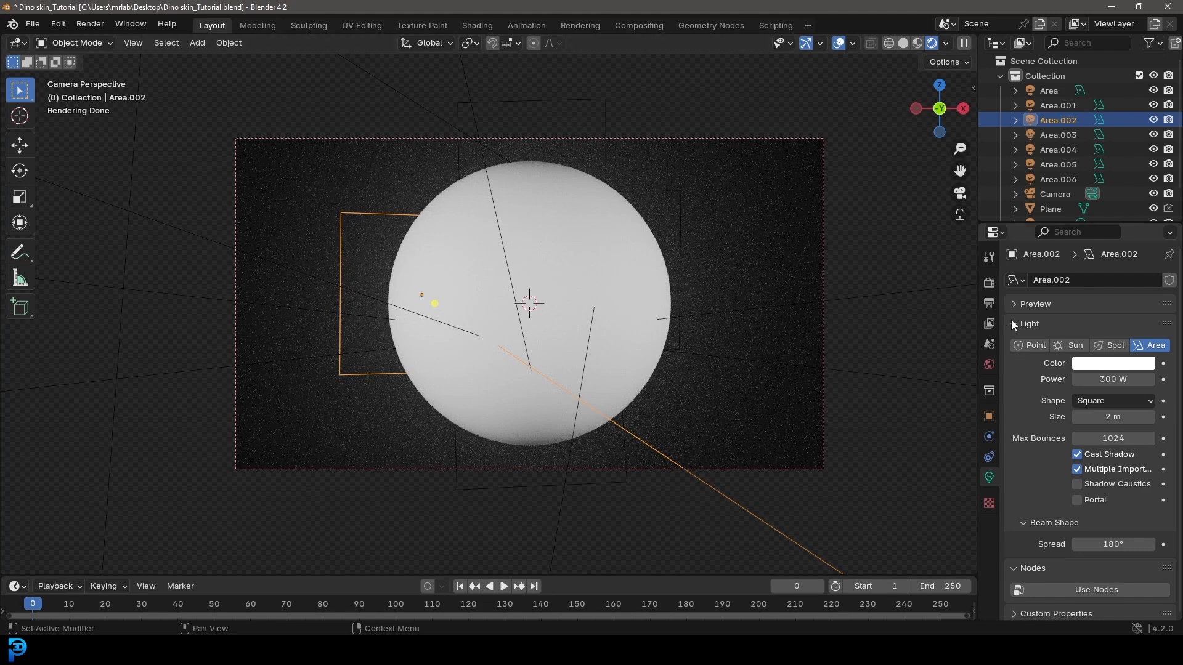
{"action": "left_click", "coordinate": [989, 283]}
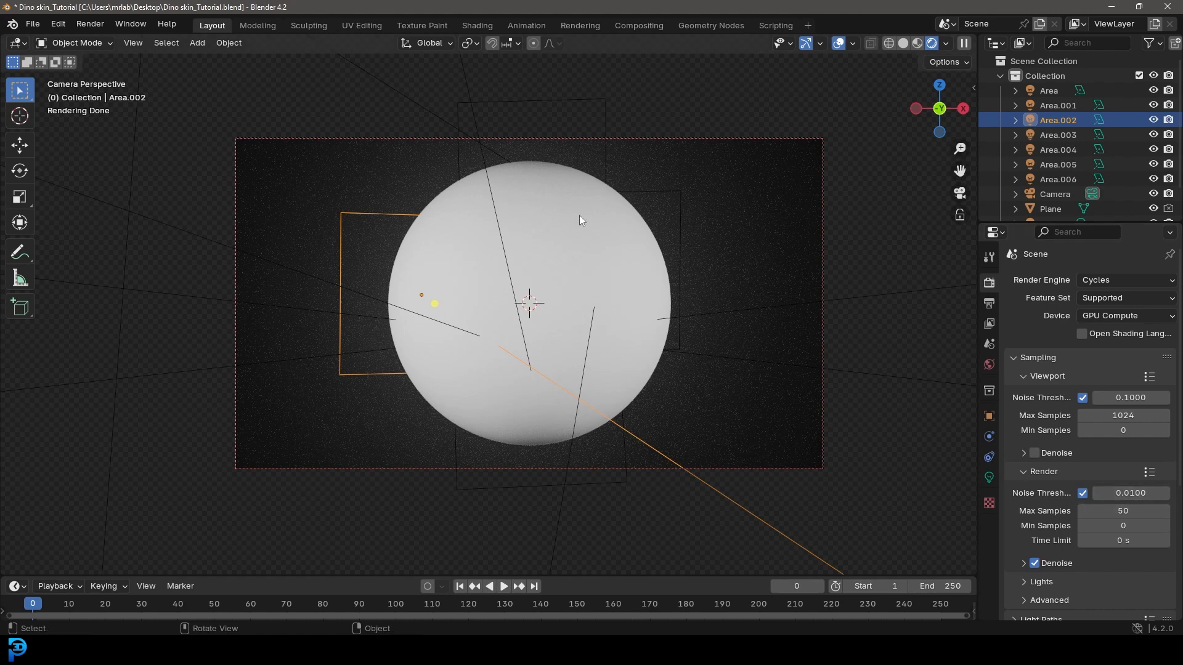
Step: Select the sphere and give it a new material named Dino Skin
{"action": "left_click", "coordinate": [556, 182]}
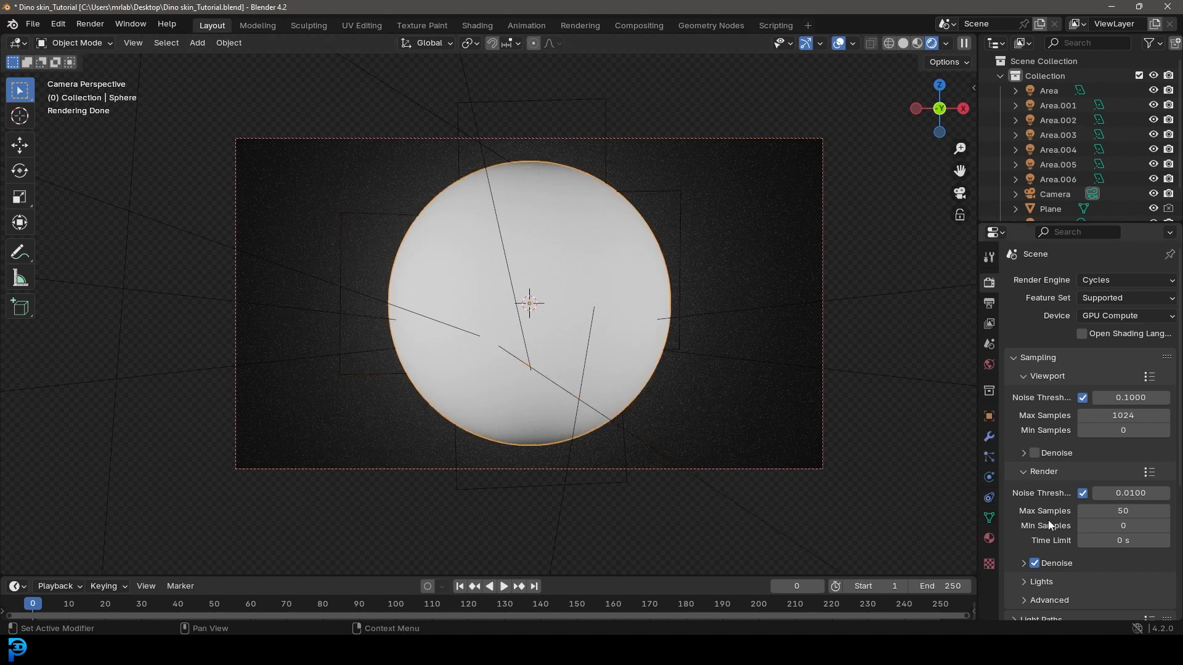
{"action": "left_click", "coordinate": [990, 541]}
{"action": "left_click", "coordinate": [1087, 341]}
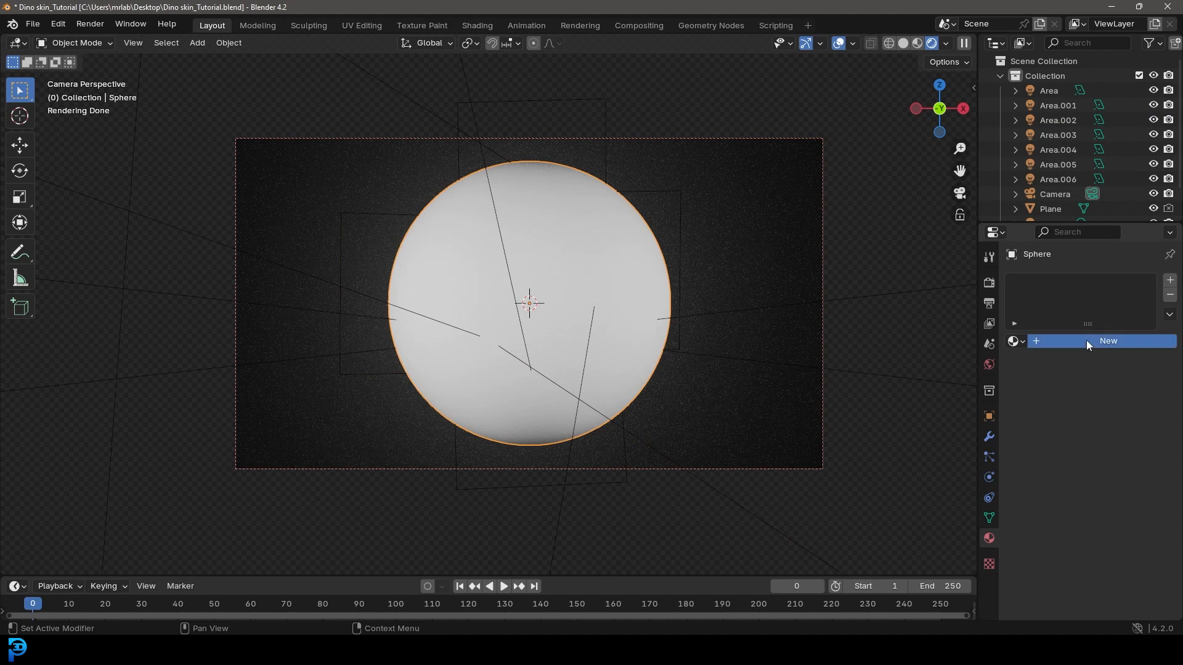
{"action": "double_click", "coordinate": [1075, 337]}
{"action": "type", "text": "Dino Skin"}
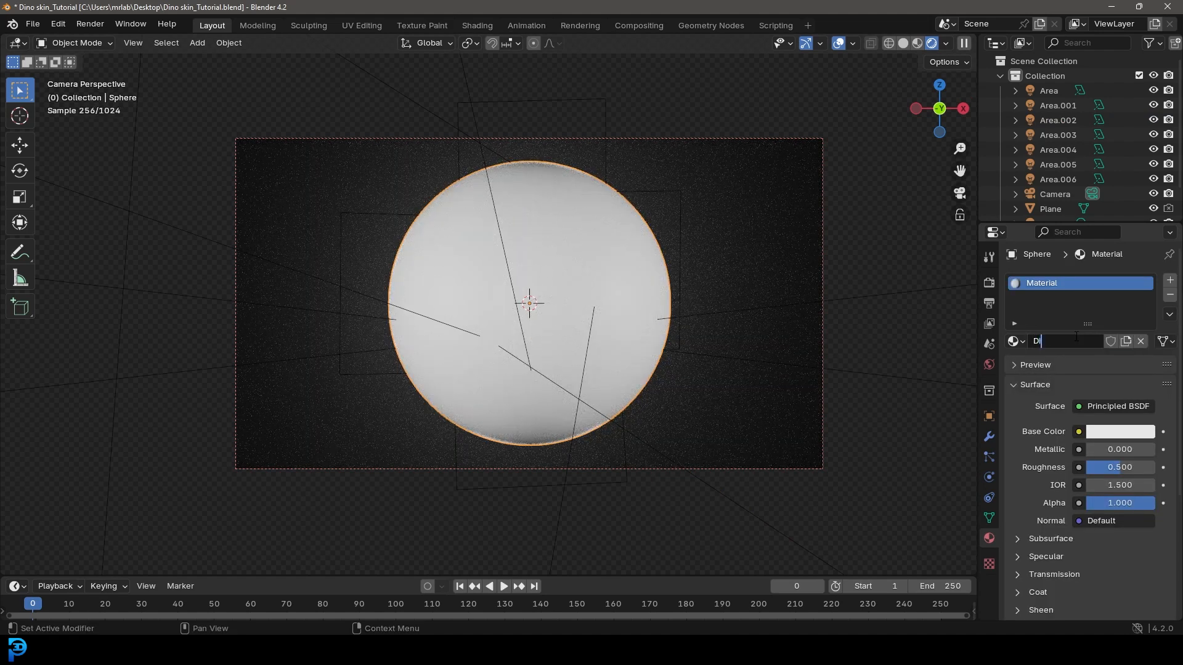
{"action": "key", "text": "Return"}
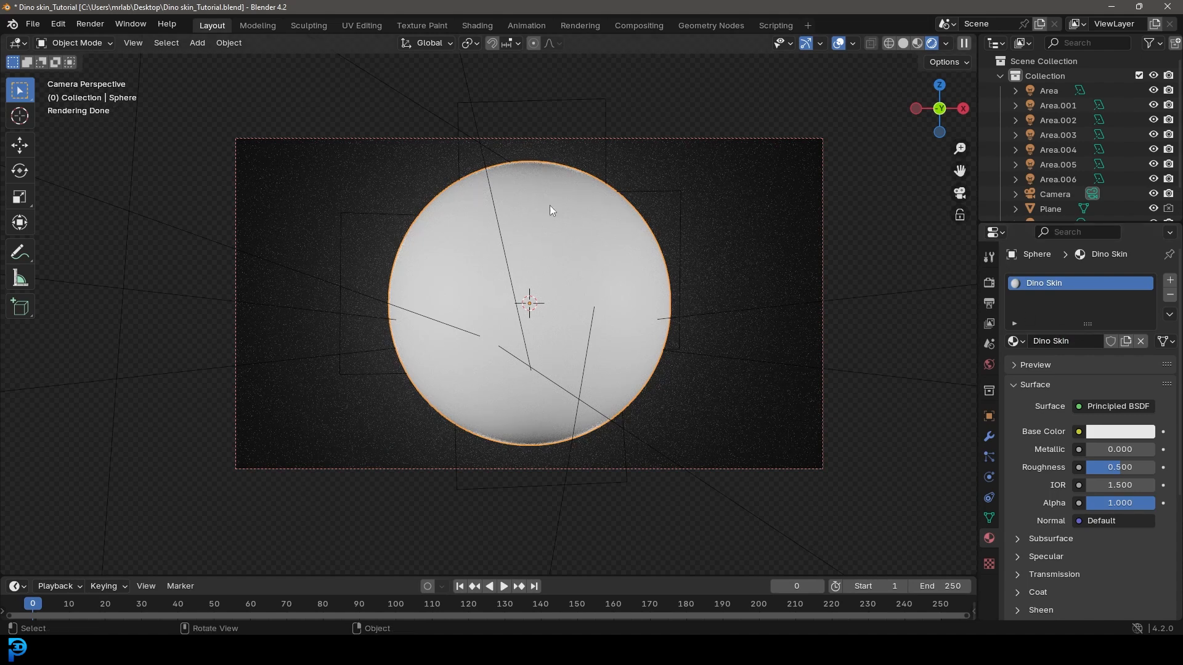
Step: Switch to the Shading workspace and enlarge the node editor around the Principled BSDF and Material Output nodes
{"action": "left_click", "coordinate": [474, 24]}
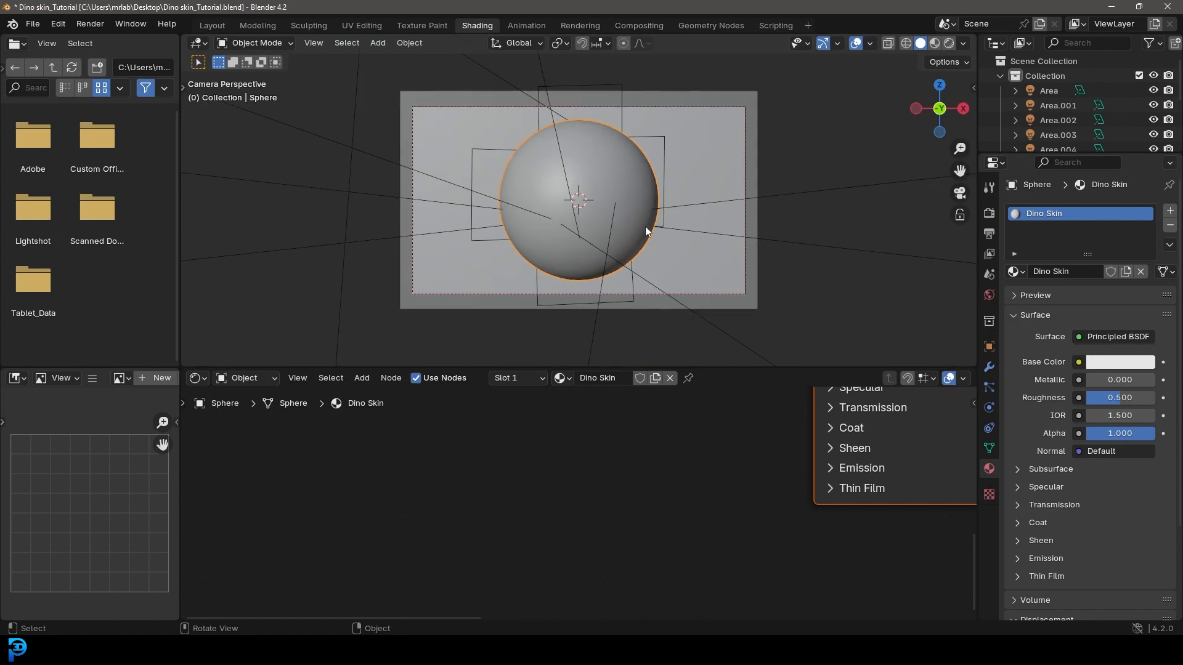
{"action": "scroll", "coordinate": [696, 493], "scroll_direction": "down", "scroll_amount": 3}
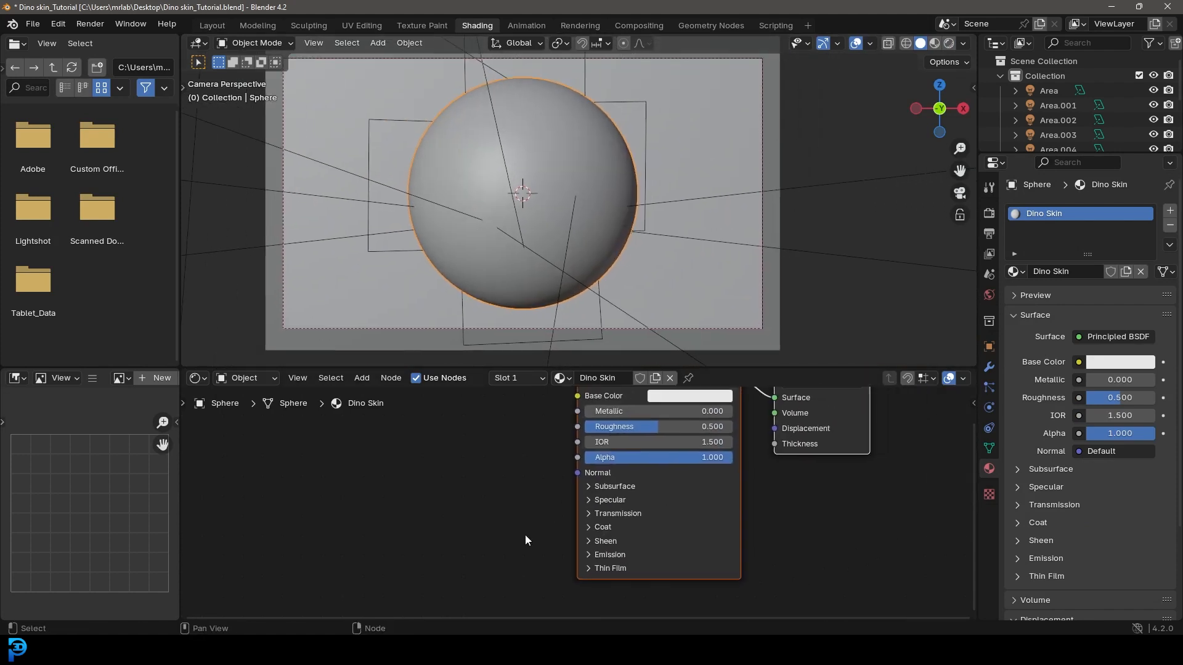
{"action": "middle_click_drag", "start_coordinate": [710, 478], "coordinate": [641, 502]}
{"action": "scroll", "coordinate": [570, 438], "scroll_direction": "up", "scroll_amount": 1}
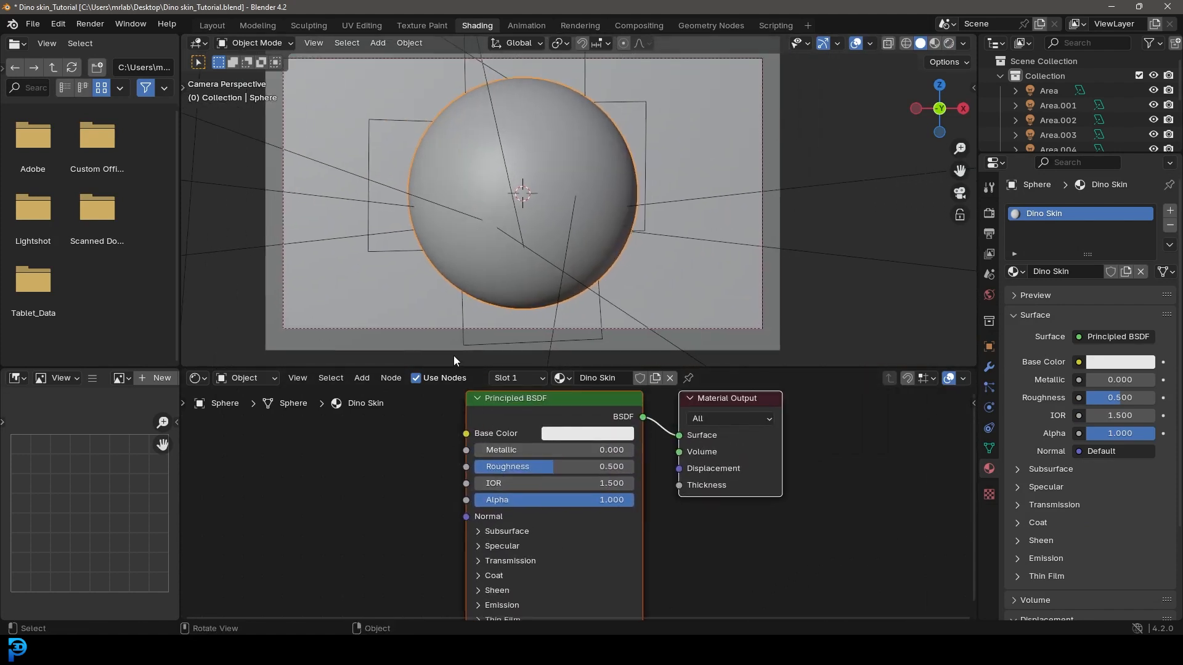
{"action": "left_click_drag", "start_coordinate": [451, 367], "coordinate": [454, 173]}
{"action": "scroll", "coordinate": [517, 237], "scroll_direction": "up", "scroll_amount": 1}
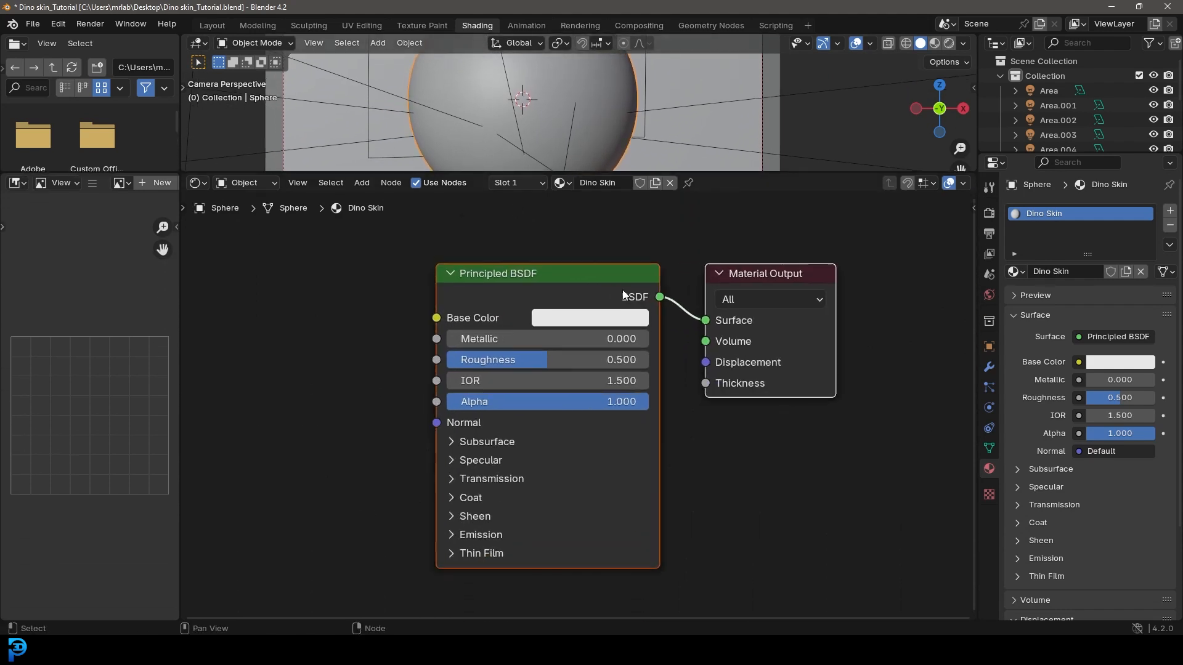
Step: Move the Principled BSDF node away from the Material Output and feed its Base Color from a new Color Ramp
{"action": "left_click_drag", "start_coordinate": [500, 274], "coordinate": [453, 293]}
{"action": "middle_click_drag", "start_coordinate": [670, 442], "coordinate": [674, 431]}
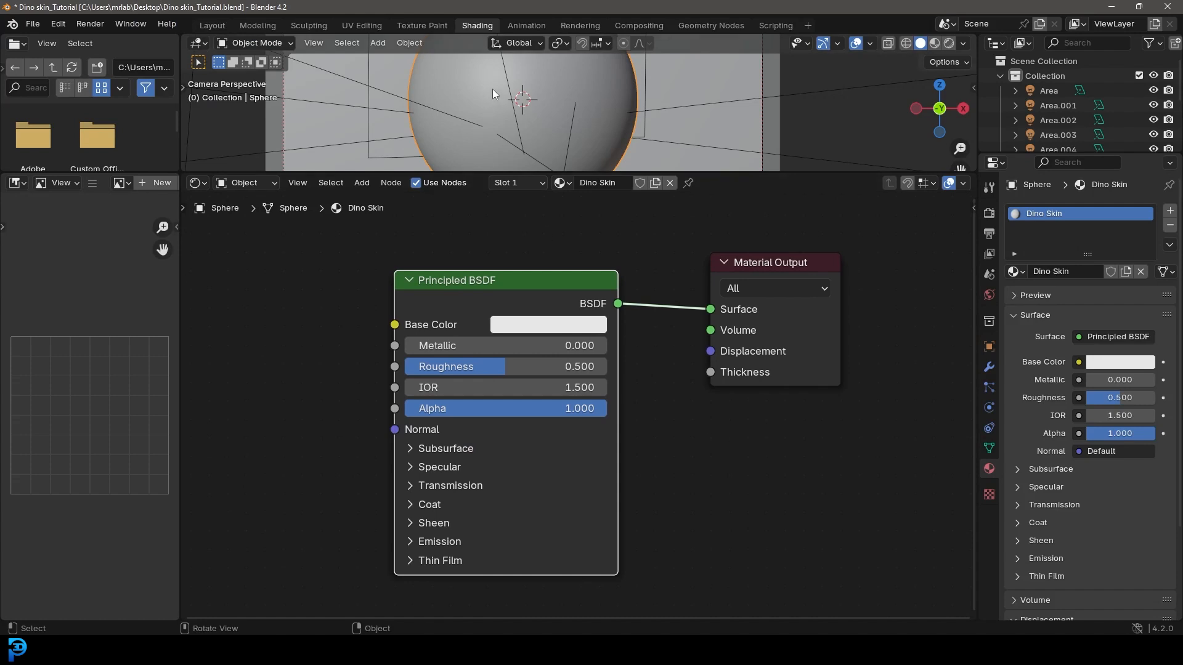
{"action": "middle_click_drag", "start_coordinate": [265, 367], "coordinate": [471, 389]}
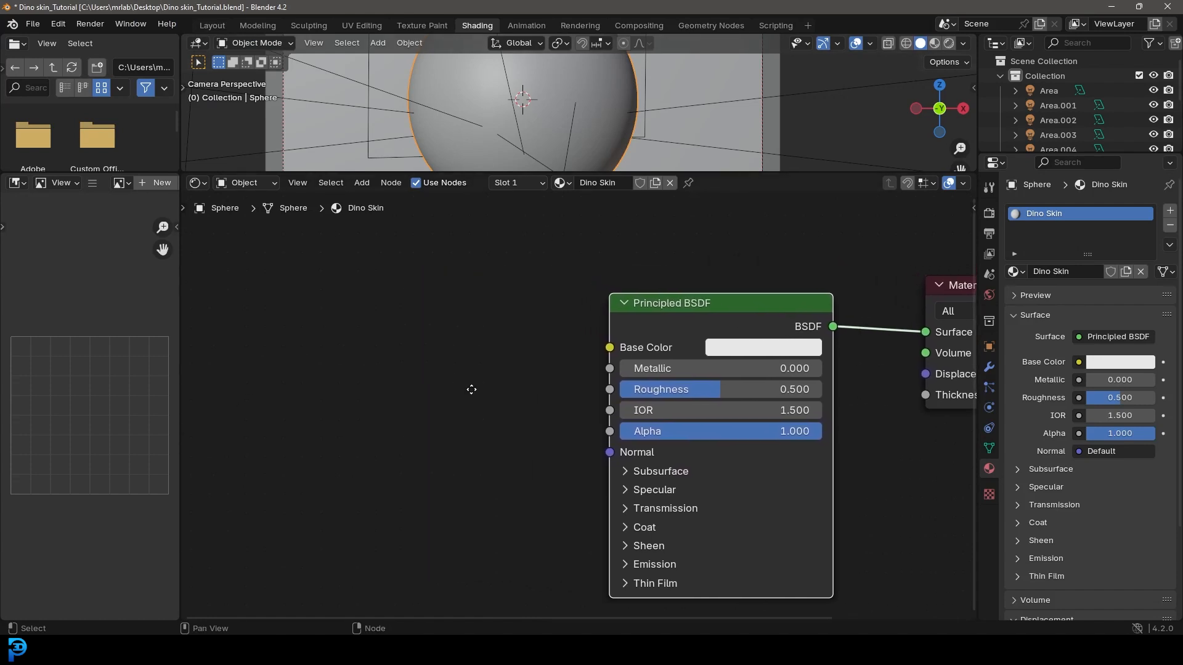
{"action": "scroll", "coordinate": [579, 394], "scroll_direction": "up", "scroll_amount": 1}
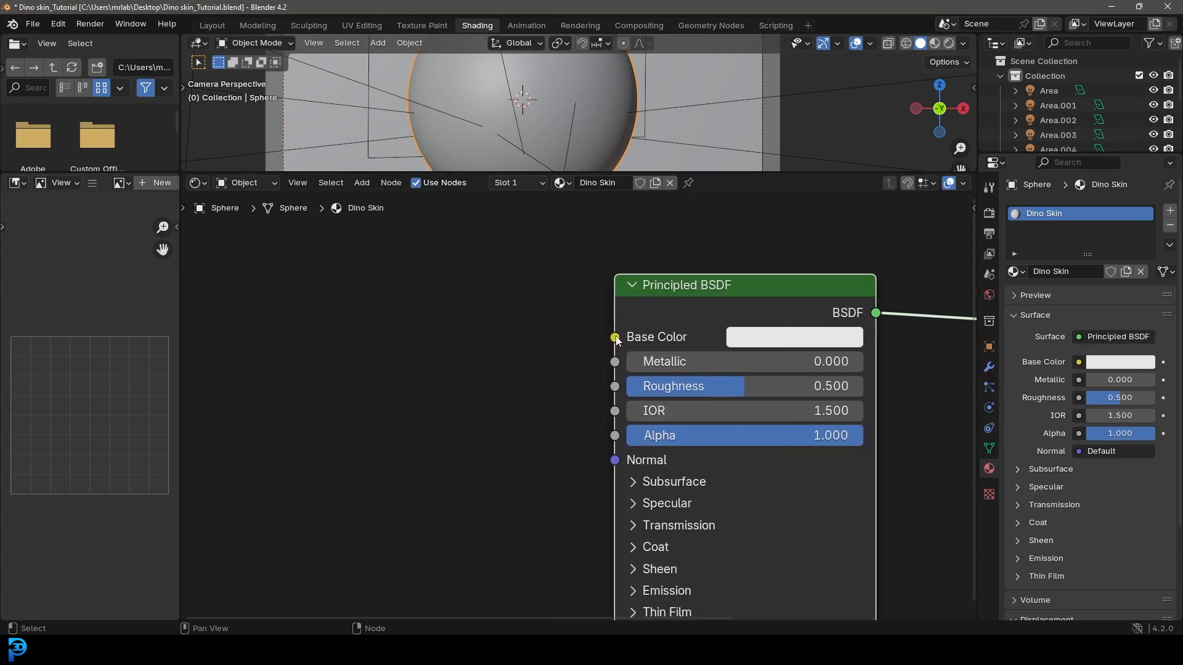
{"action": "left_click_drag", "start_coordinate": [615, 337], "coordinate": [306, 285]}
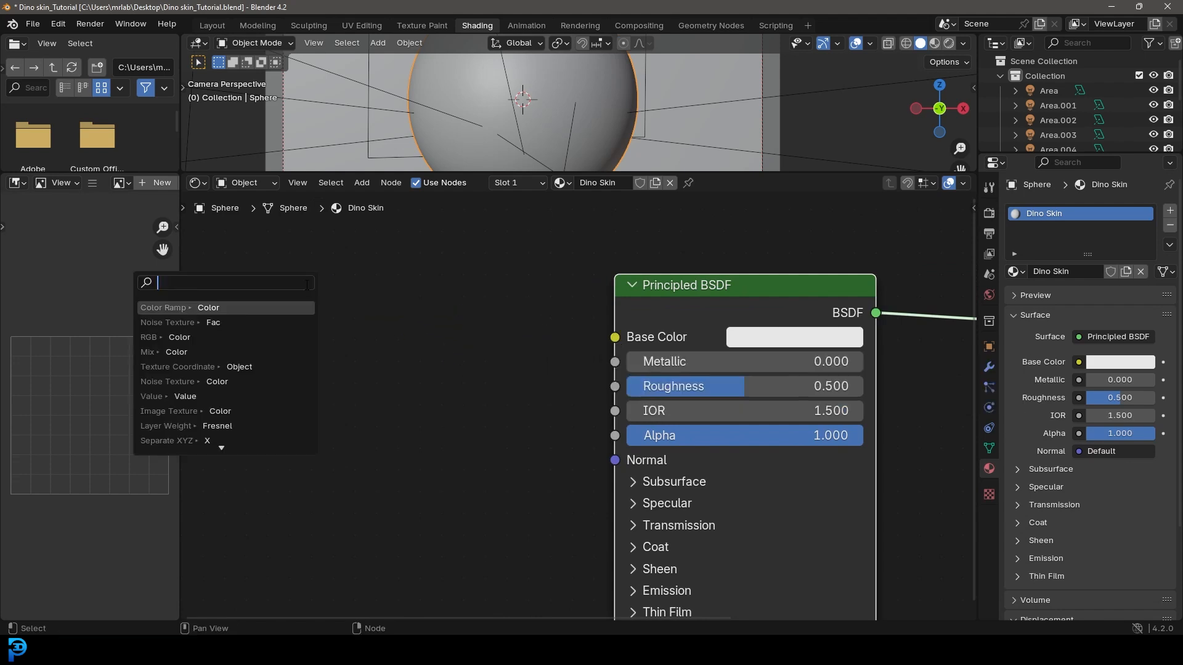
{"action": "type", "text": "ramp"}
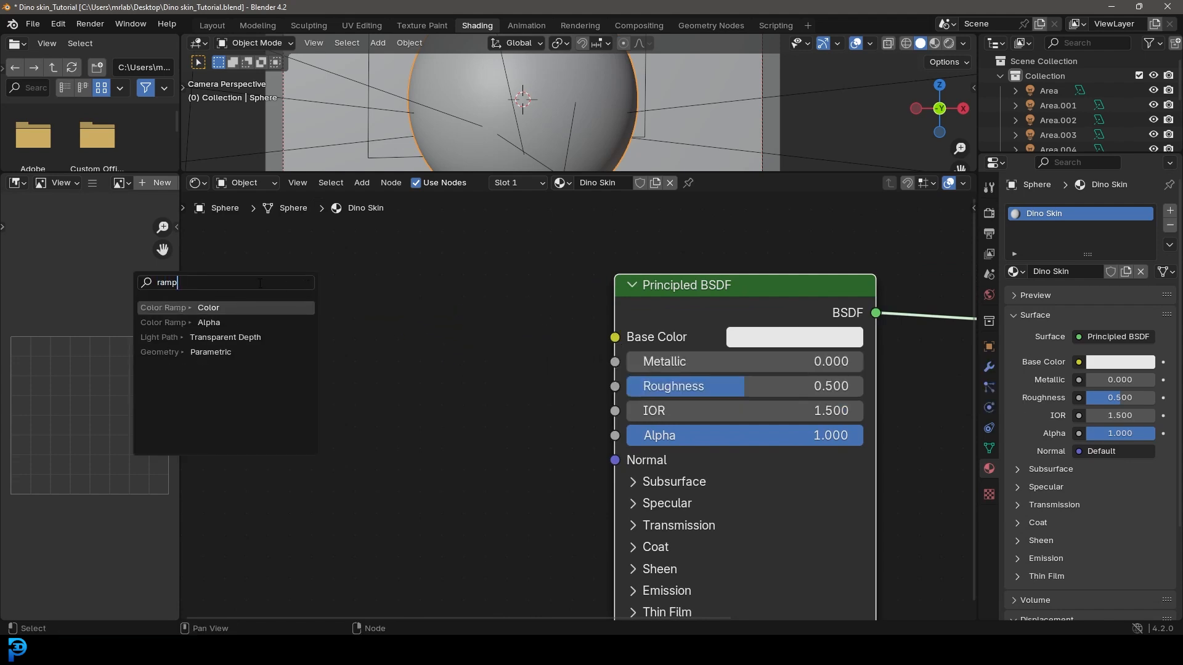
{"action": "left_click", "coordinate": [220, 308]}
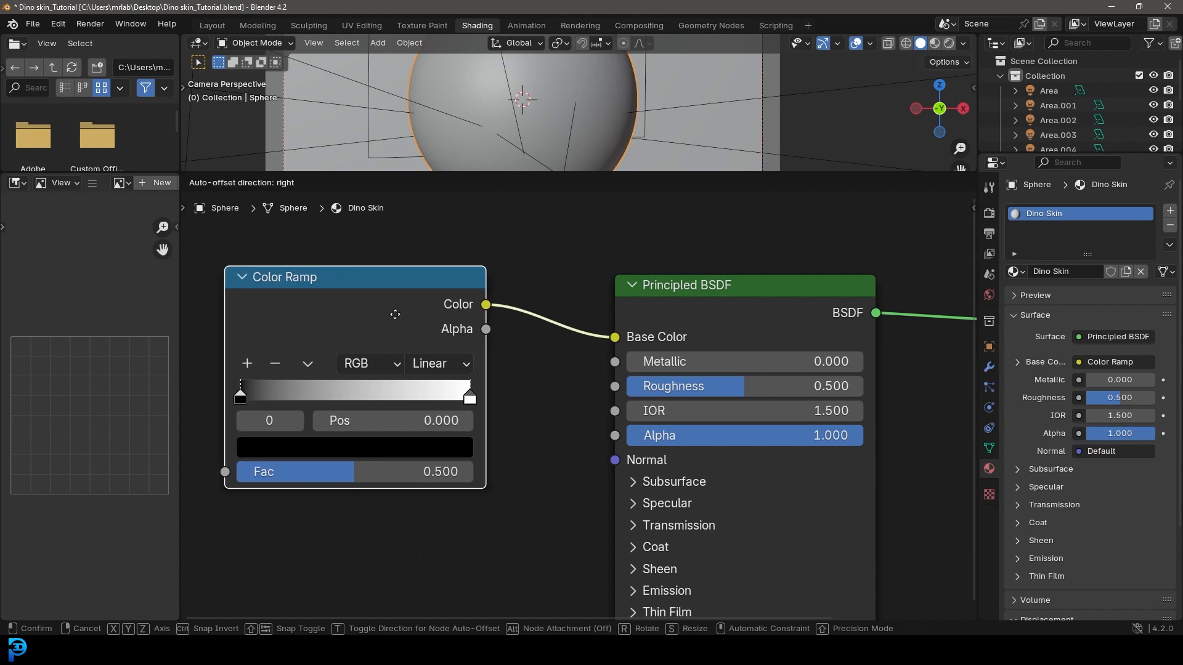
Step: Add a Noise Texture node with its Fac output linked to the Color Ramp's Fac input
{"action": "scroll", "coordinate": [417, 332], "scroll_direction": "down", "scroll_amount": 1}
{"action": "middle_click_drag", "start_coordinate": [417, 332], "coordinate": [604, 324]}
{"action": "scroll", "coordinate": [578, 457], "scroll_direction": "up", "scroll_amount": 2}
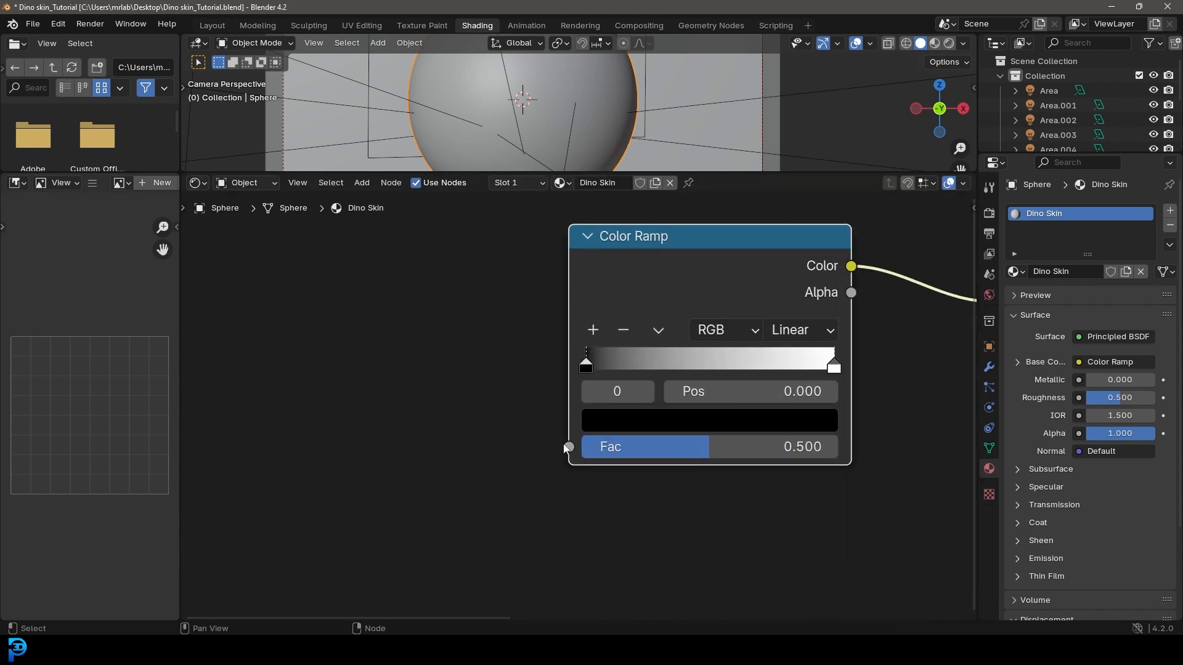
{"action": "middle_click_drag", "start_coordinate": [559, 446], "coordinate": [576, 485]}
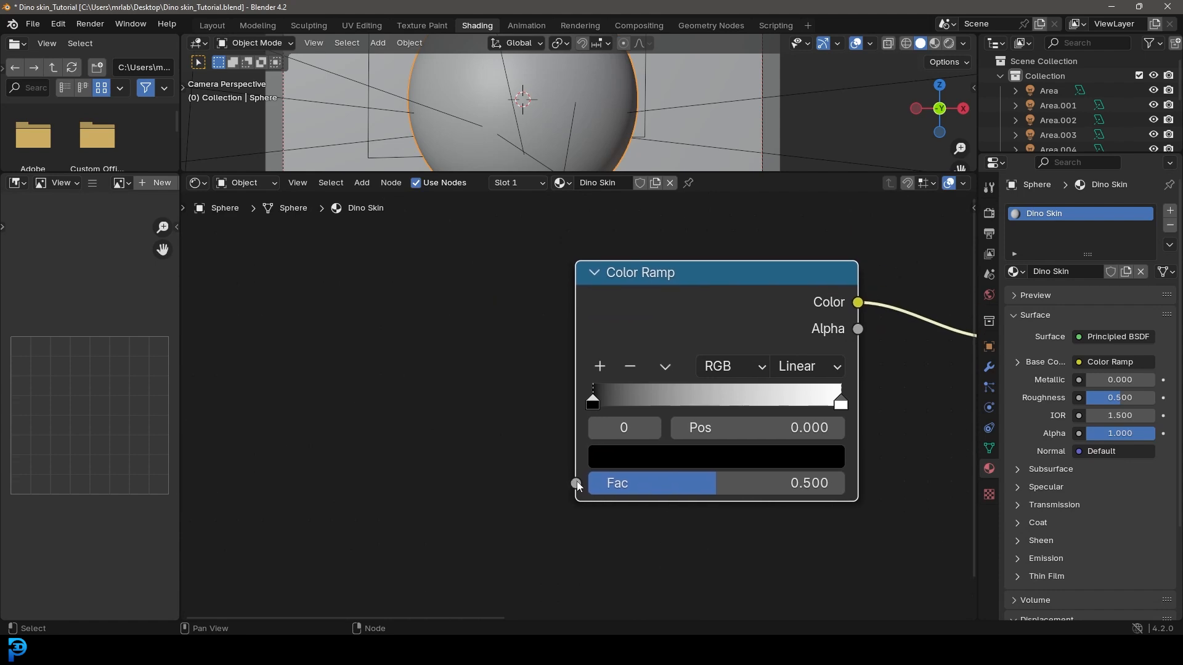
{"action": "left_click_drag", "start_coordinate": [576, 483], "coordinate": [311, 291]}
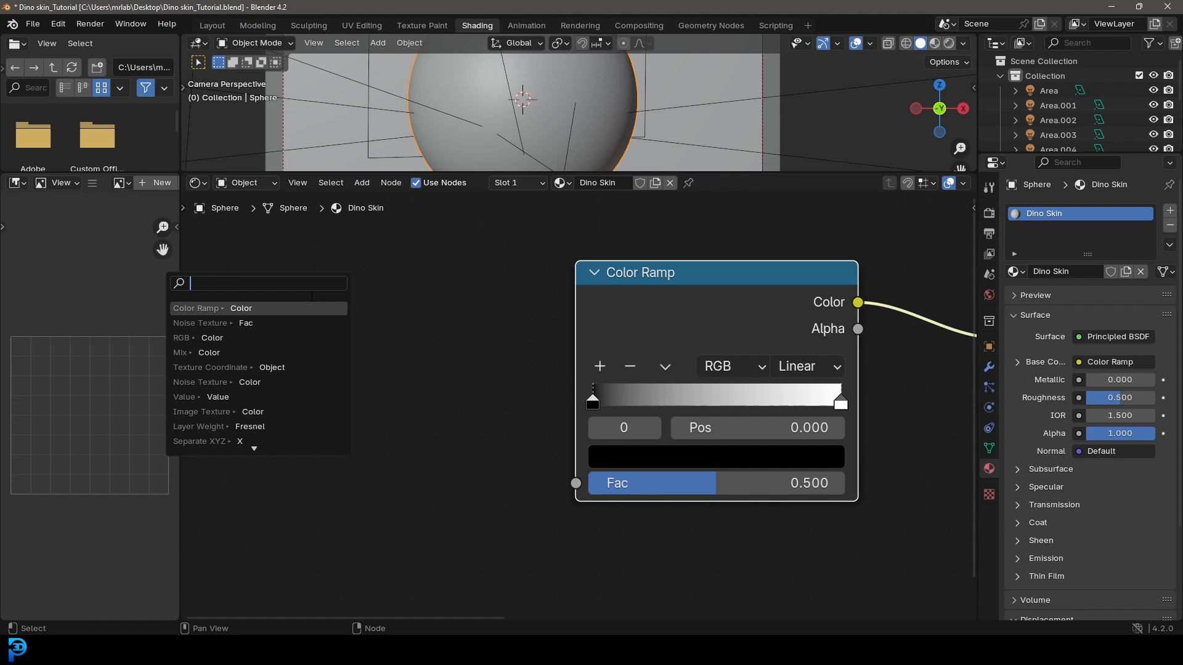
{"action": "type", "text": "noise"}
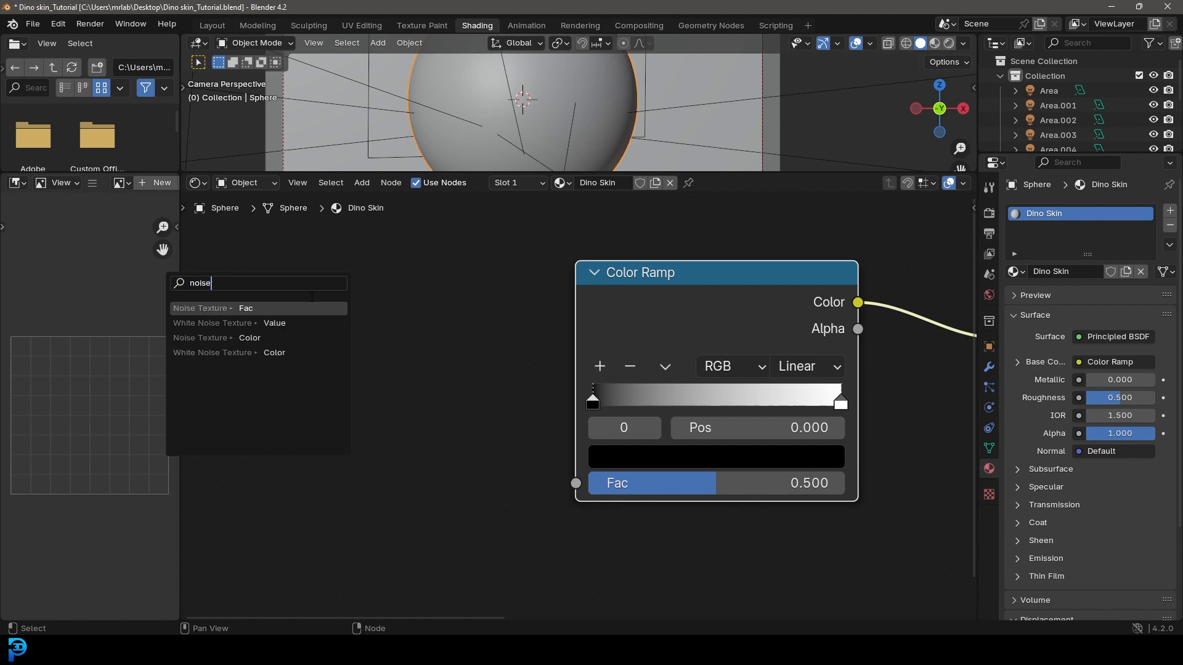
{"action": "left_click", "coordinate": [260, 308]}
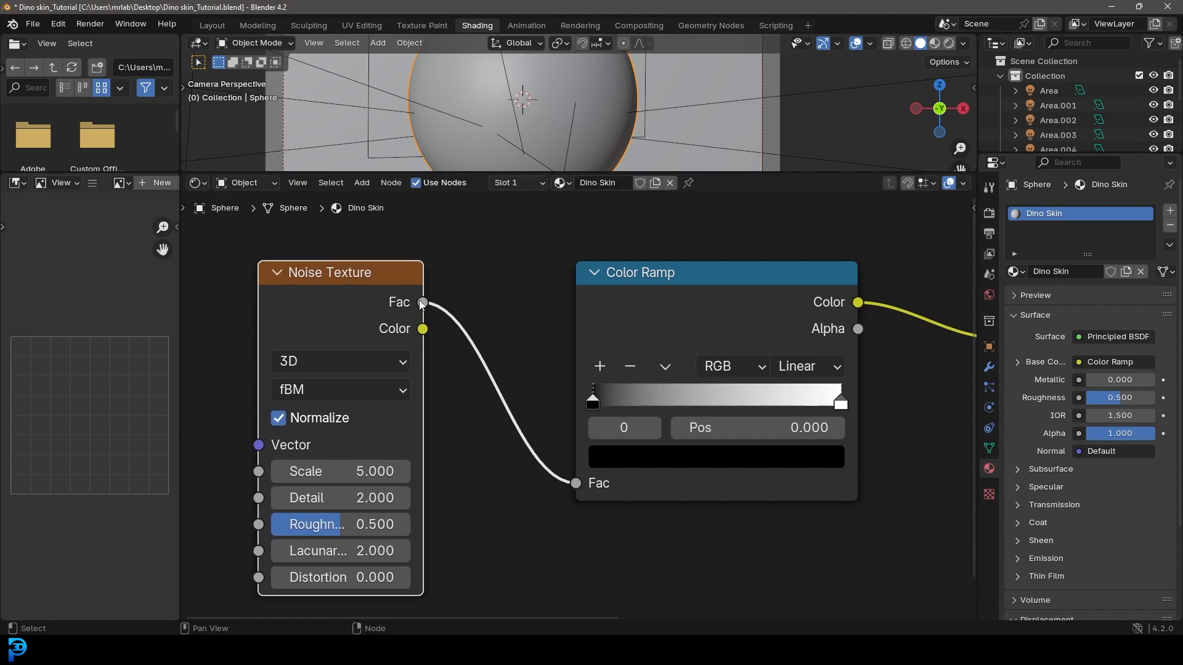
Step: Set the Noise Texture's scale to 8, detail to 4, roughness to 0.6 and distortion to 0.3
{"action": "scroll", "coordinate": [323, 435], "scroll_direction": "down", "scroll_amount": 1}
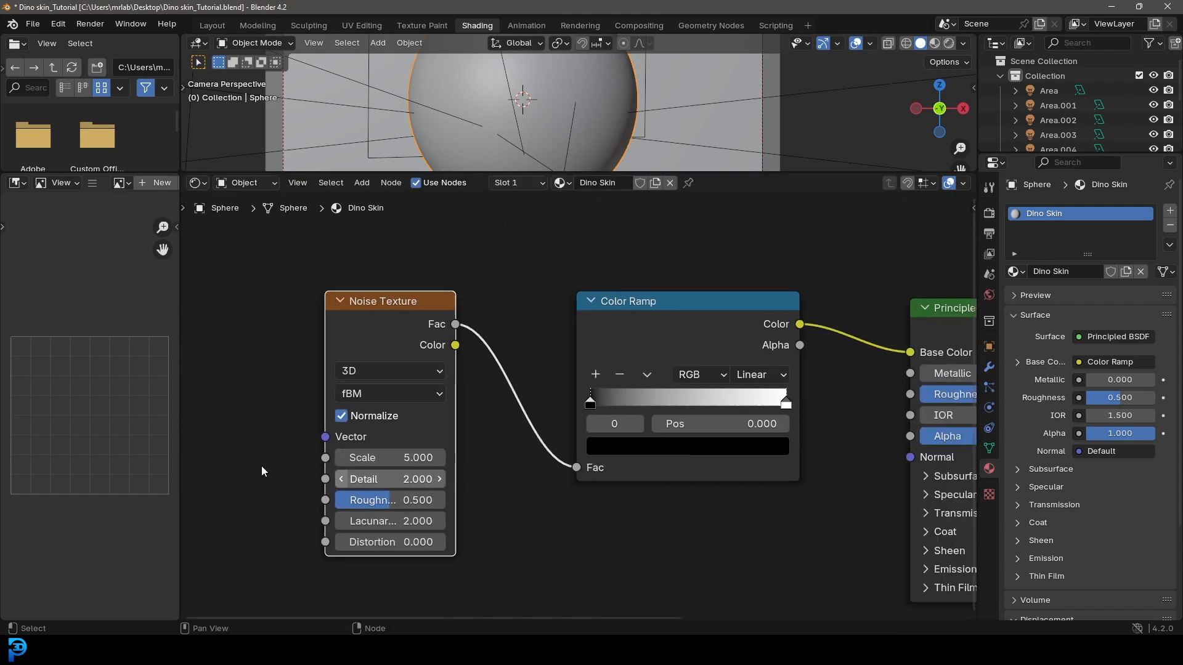
{"action": "left_click", "coordinate": [406, 457]}
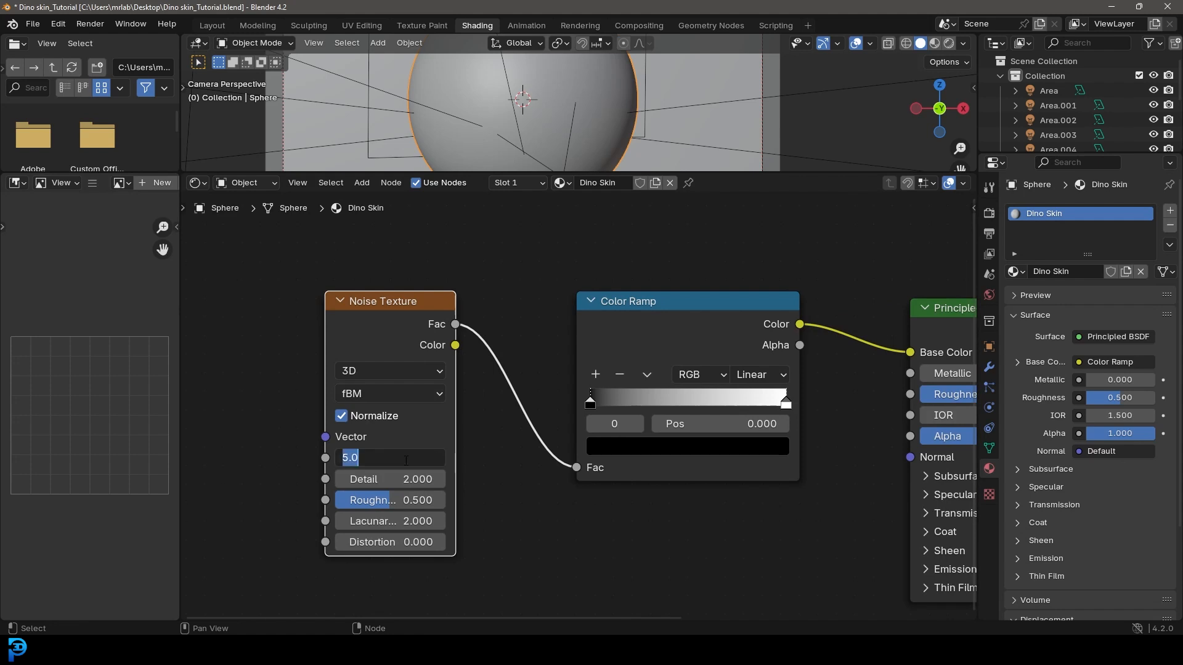
{"action": "type", "text": "8"}
{"action": "key", "text": "Return"}
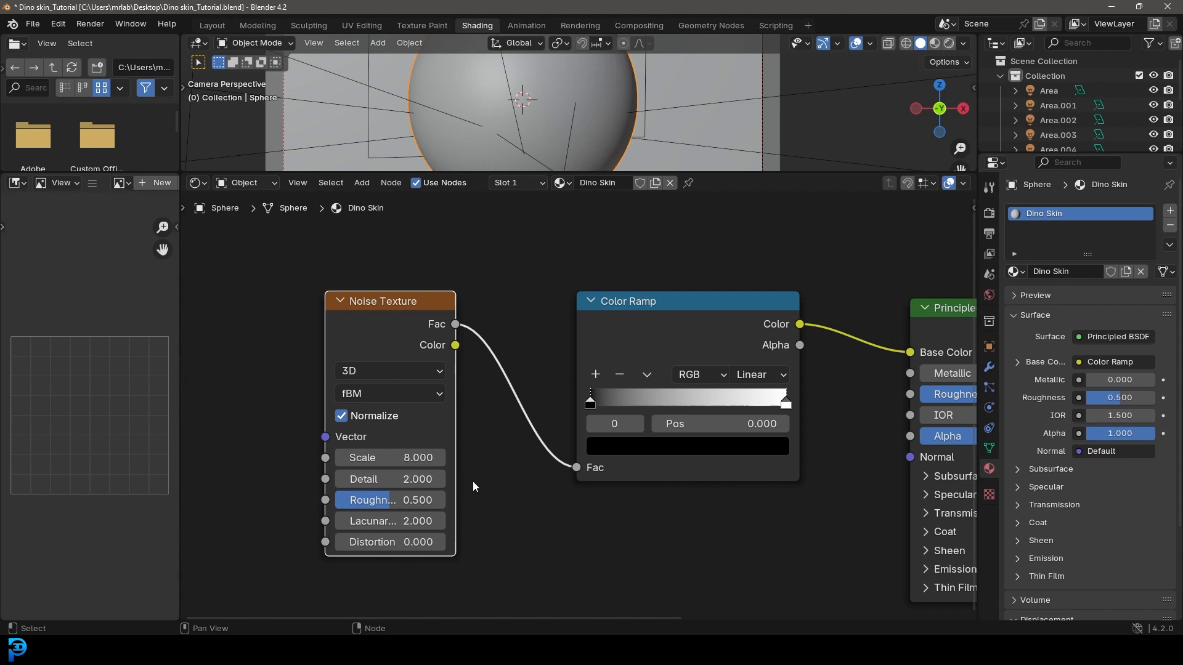
{"action": "left_click", "coordinate": [404, 478]}
{"action": "type", "text": "4"}
{"action": "key", "text": "Return"}
{"action": "left_click", "coordinate": [406, 501]}
{"action": "type", "text": "0.6"}
{"action": "key", "text": "Return"}
{"action": "left_click", "coordinate": [390, 542]}
{"action": "type", "text": "0.3"}
{"action": "key", "text": "Return"}
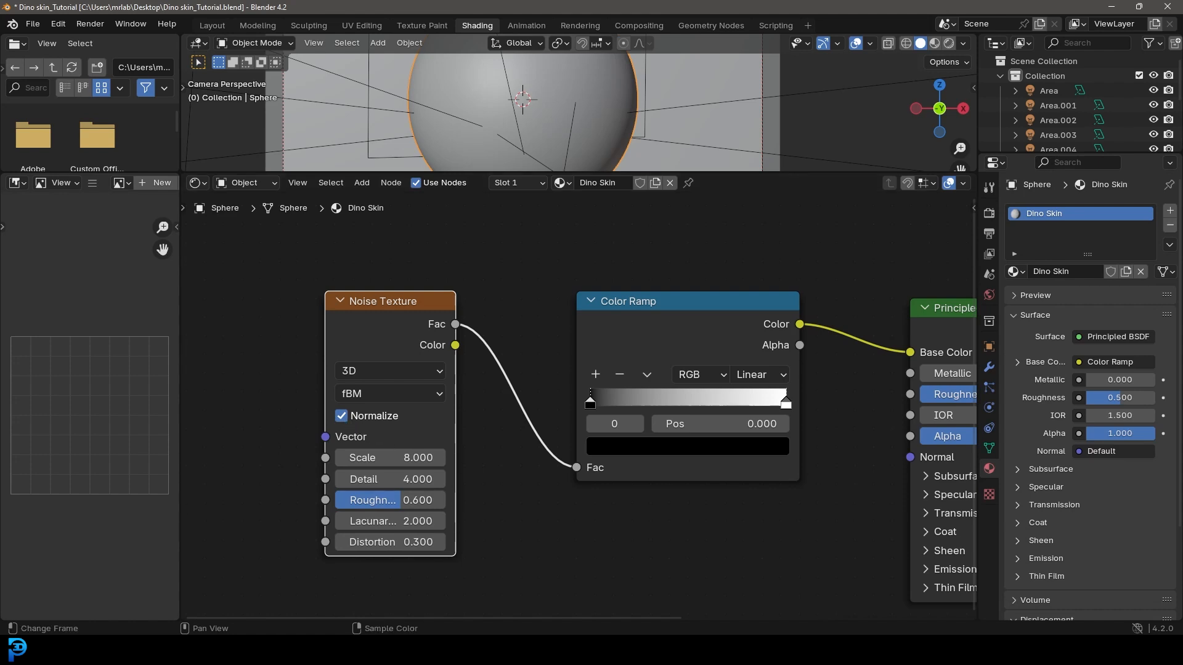
Step: Add a Texture Coordinate node with its Object output linked to the Noise Texture's Vector input
{"action": "middle_click_drag", "start_coordinate": [309, 349], "coordinate": [619, 337]}
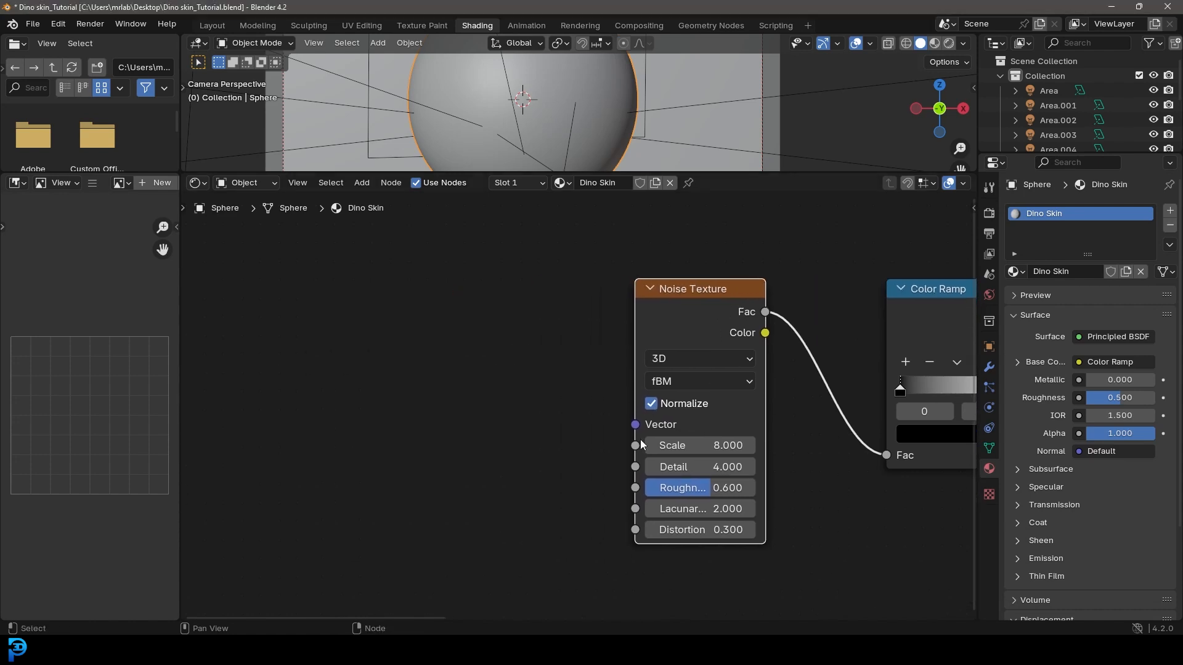
{"action": "left_click_drag", "start_coordinate": [636, 427], "coordinate": [387, 290]}
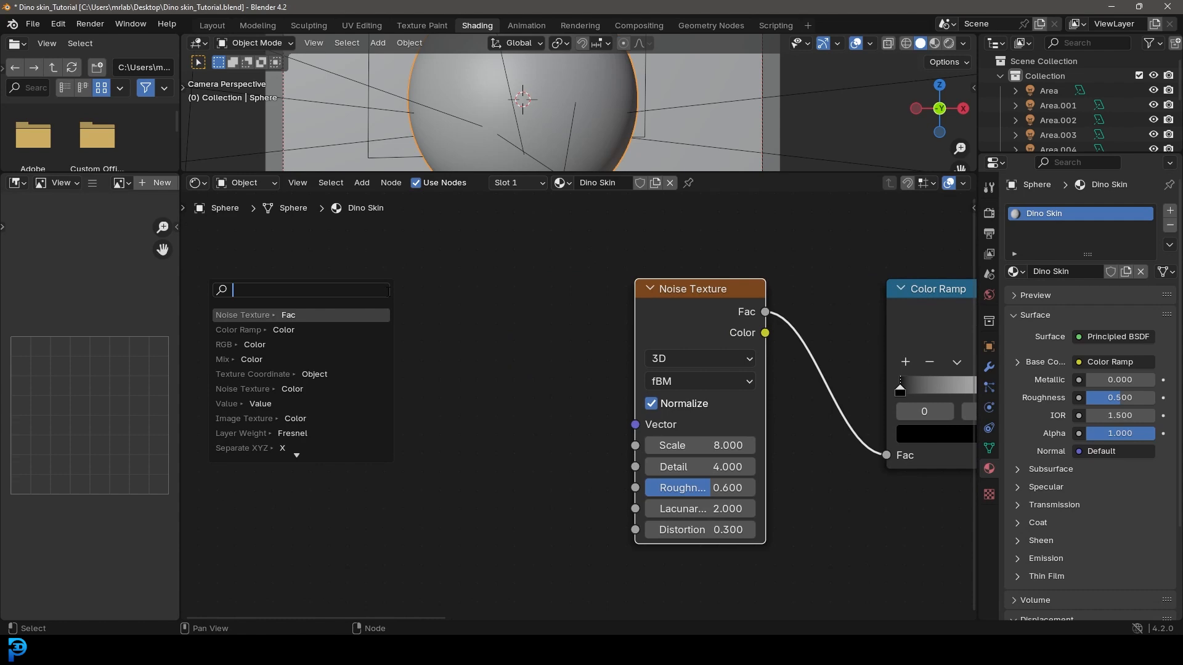
{"action": "type", "text": "coo"}
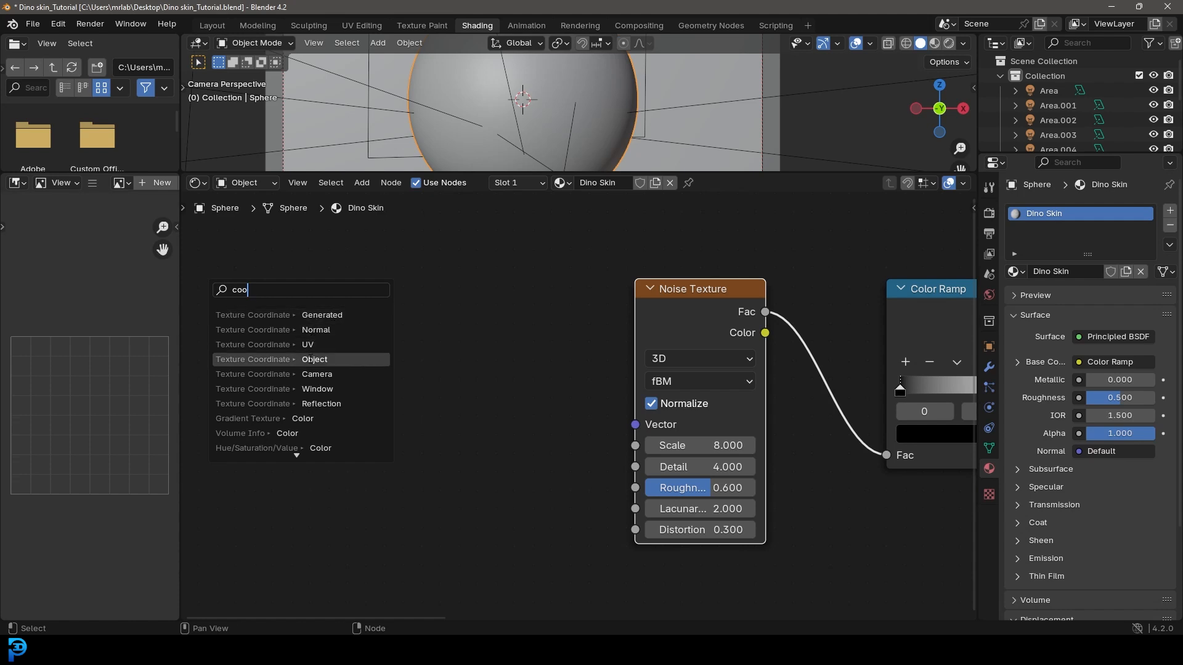
{"action": "left_click", "coordinate": [311, 361]}
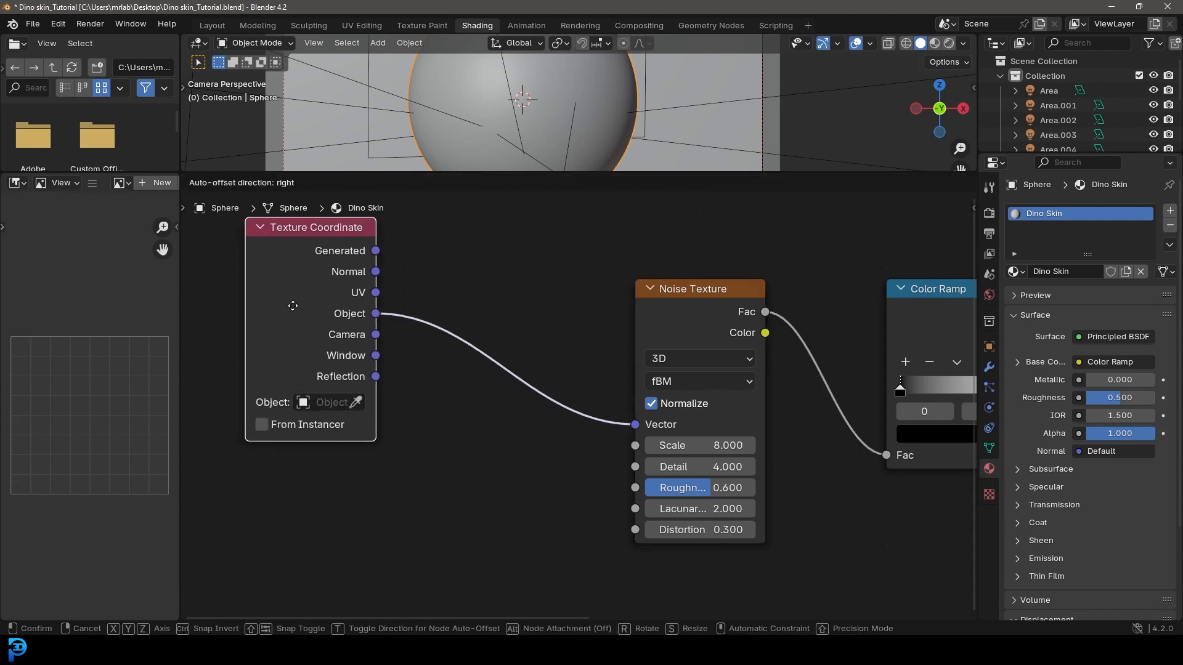
{"action": "left_click", "coordinate": [295, 353]}
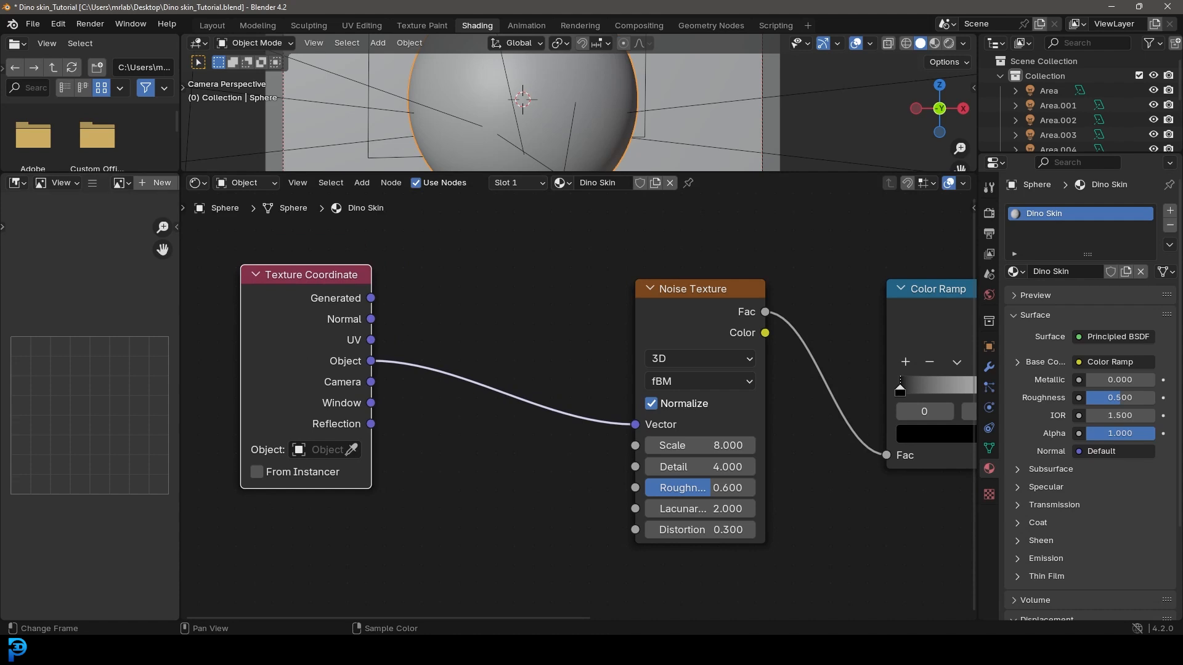
Step: Replace the Object link with the Generated output into the Noise Texture's Vector and shift the Texture Coordinate node slightly
{"action": "middle_click_drag", "start_coordinate": [412, 287], "coordinate": [390, 339]}
{"action": "left_click_drag", "start_coordinate": [293, 363], "coordinate": [615, 486]}
{"action": "left_click_drag", "start_coordinate": [272, 357], "coordinate": [252, 362]}
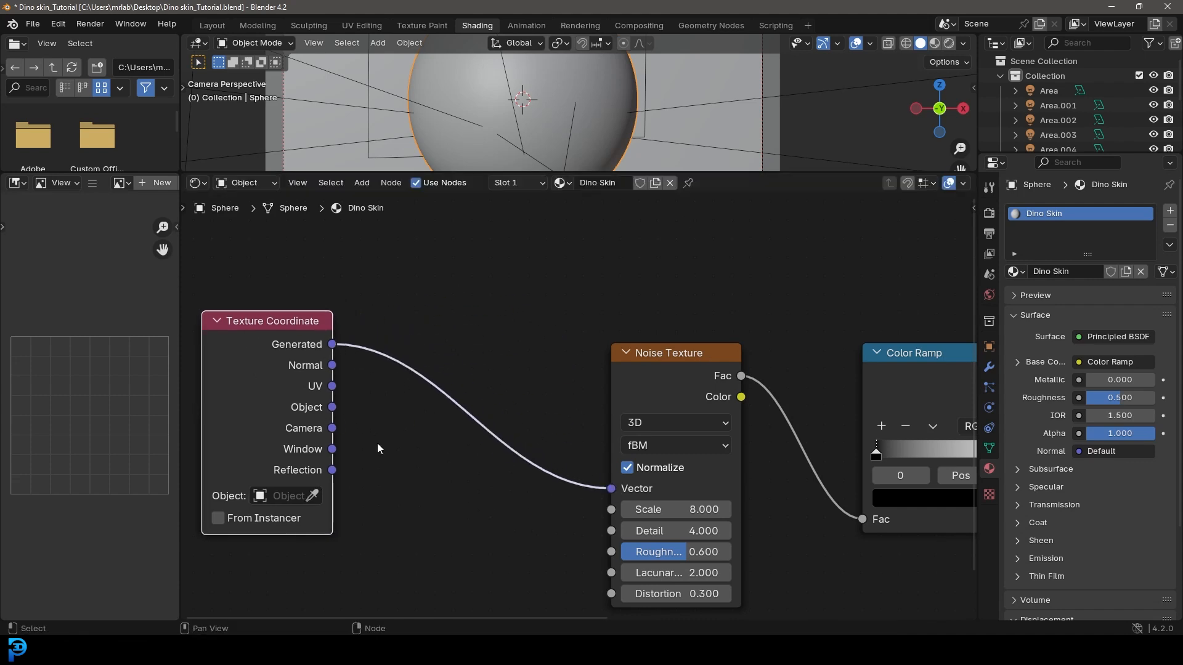
Step: Enlarge the 3D viewport above the node editor and switch its shading to Rendered
{"action": "scroll", "coordinate": [383, 446], "scroll_direction": "down", "scroll_amount": 2}
{"action": "left_click_drag", "start_coordinate": [340, 395], "coordinate": [267, 381]}
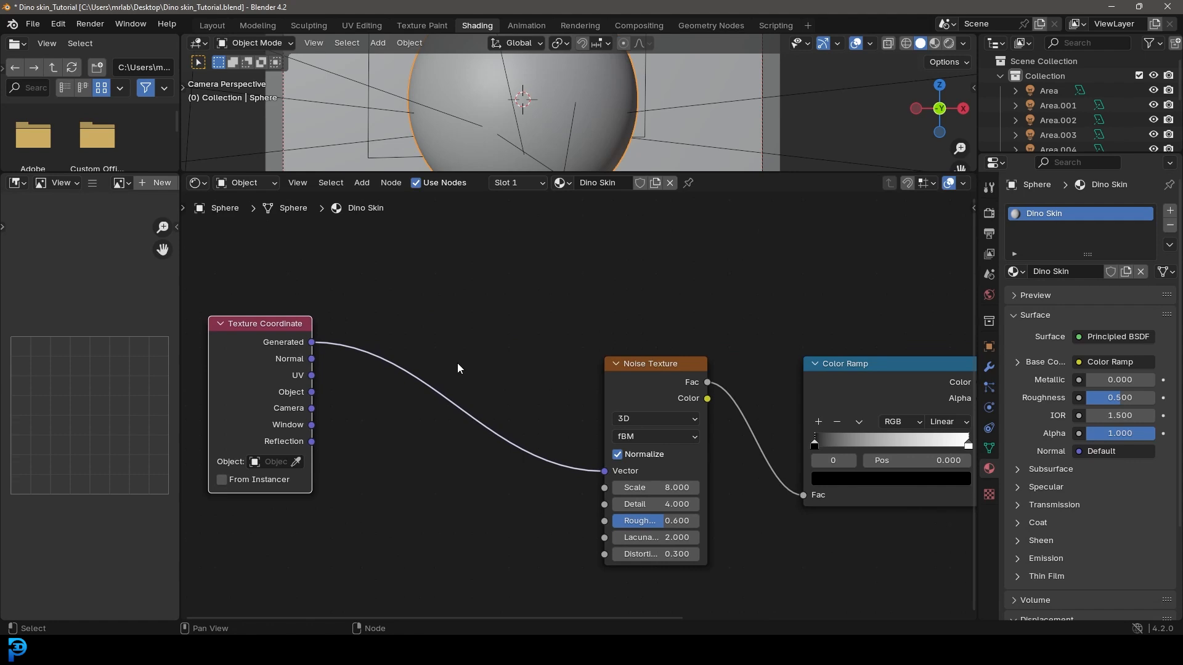
{"action": "scroll", "coordinate": [512, 414], "scroll_direction": "down", "scroll_amount": 2}
{"action": "middle_click_drag", "start_coordinate": [796, 423], "coordinate": [596, 332]}
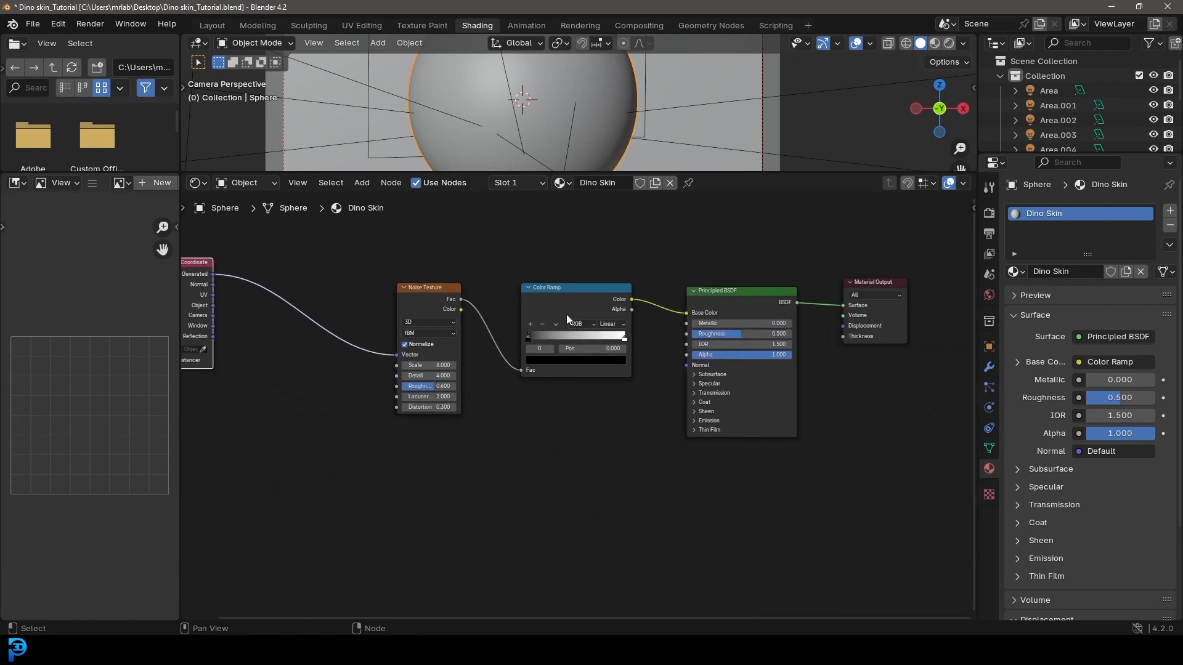
{"action": "scroll", "coordinate": [619, 302], "scroll_direction": "up", "scroll_amount": 3}
{"action": "scroll", "coordinate": [526, 124], "scroll_direction": "down", "scroll_amount": 2}
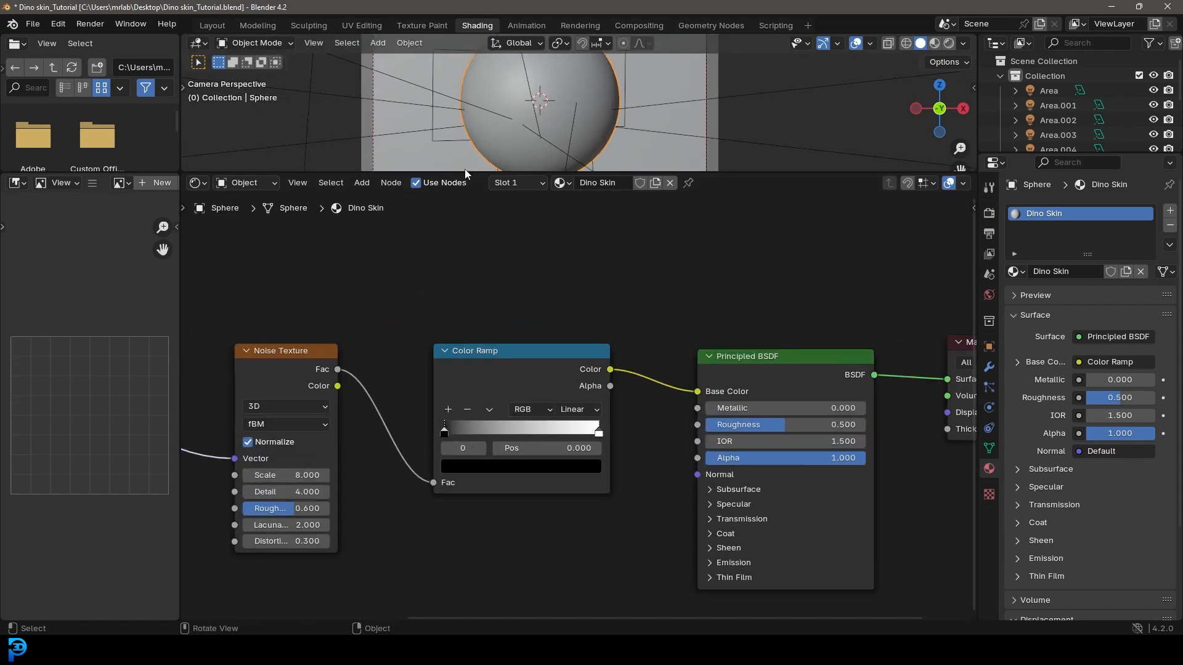
{"action": "left_click_drag", "start_coordinate": [466, 170], "coordinate": [467, 249]}
{"action": "key", "text": "z"}
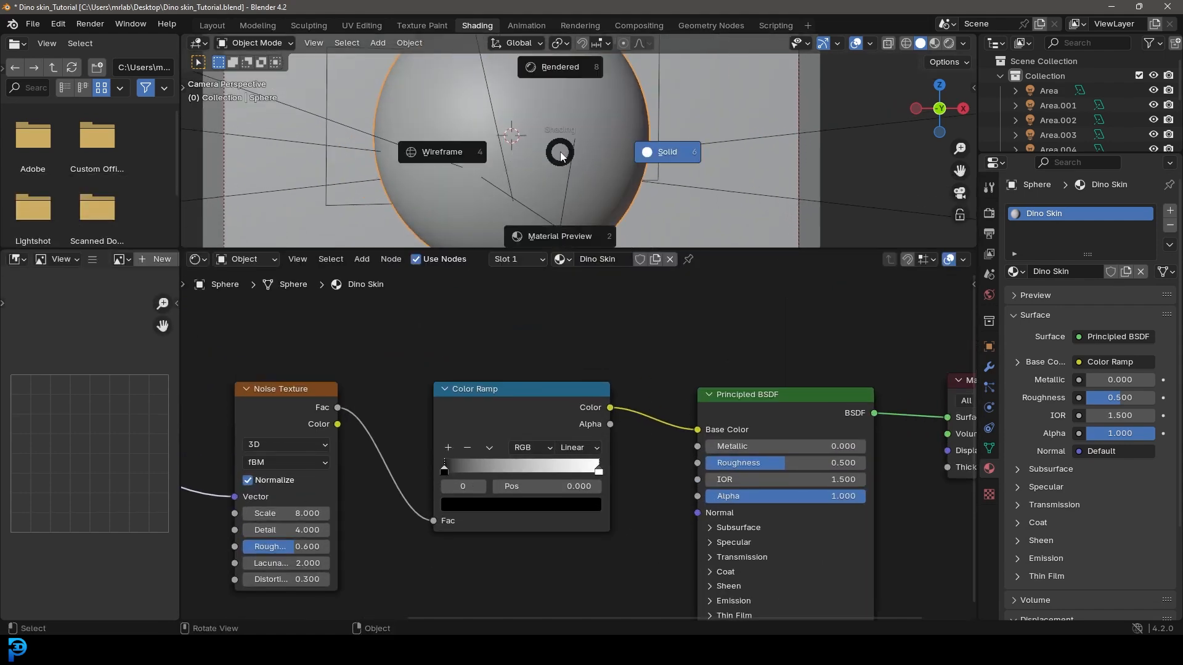
{"action": "left_click", "coordinate": [562, 65]}
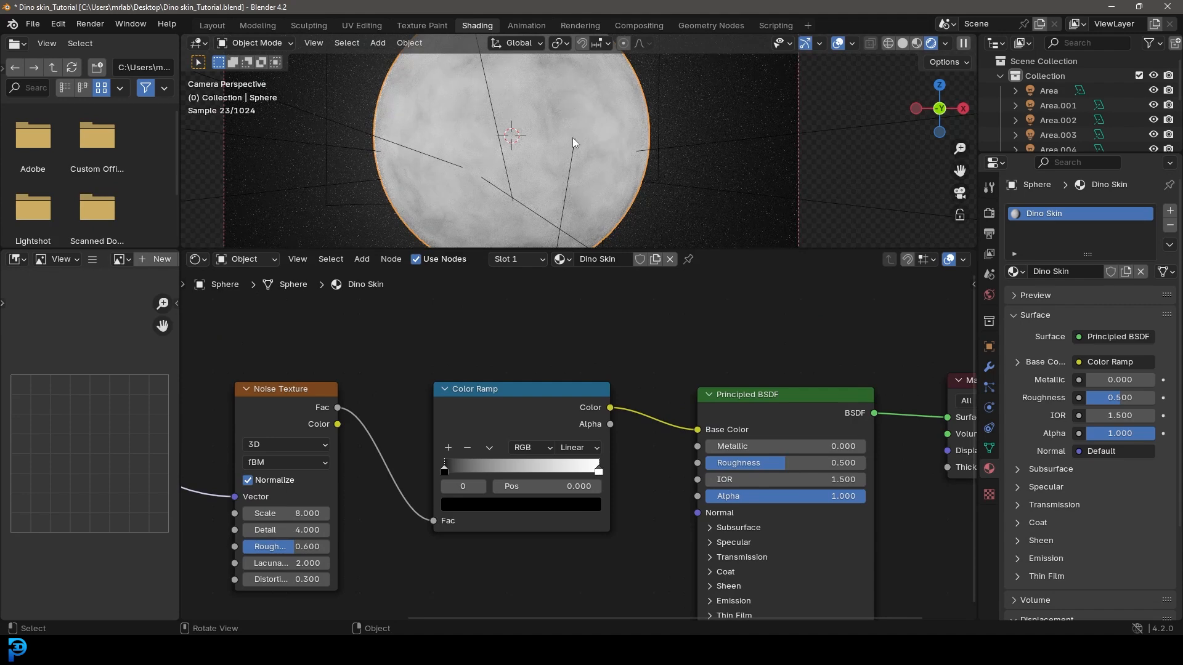
Step: Move the Color Ramp's white stop to position 0.809 and recolor it a dark, muted green
{"action": "scroll", "coordinate": [560, 260], "scroll_direction": "up", "scroll_amount": 2}
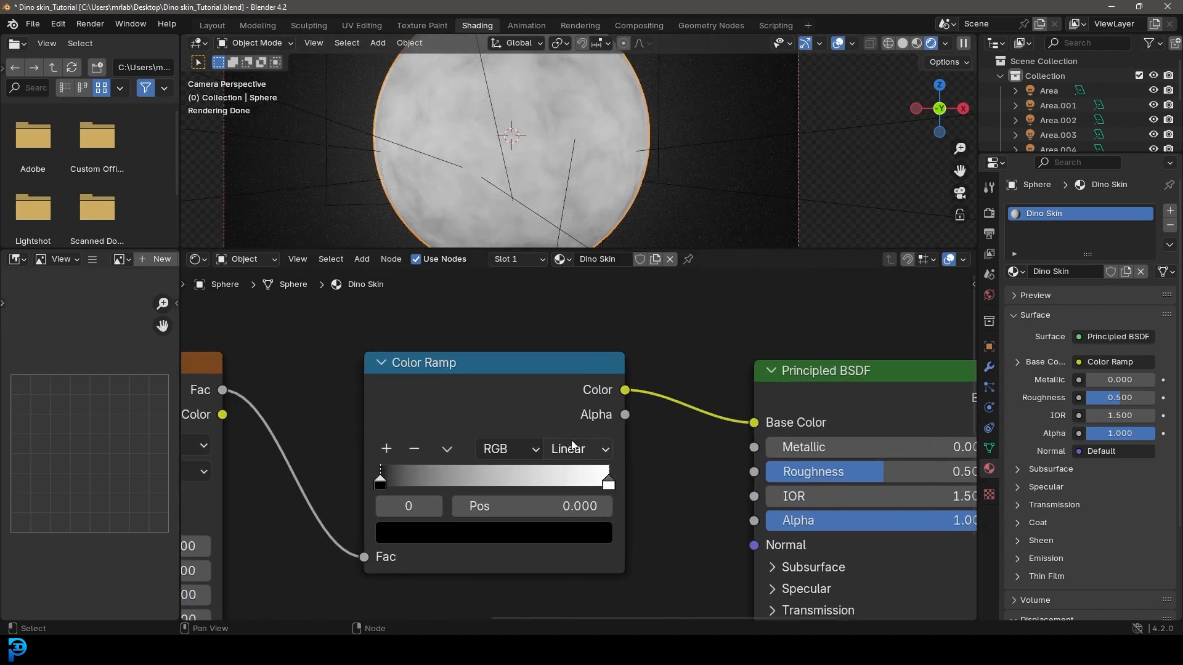
{"action": "scroll", "coordinate": [610, 468], "scroll_direction": "up", "scroll_amount": 1}
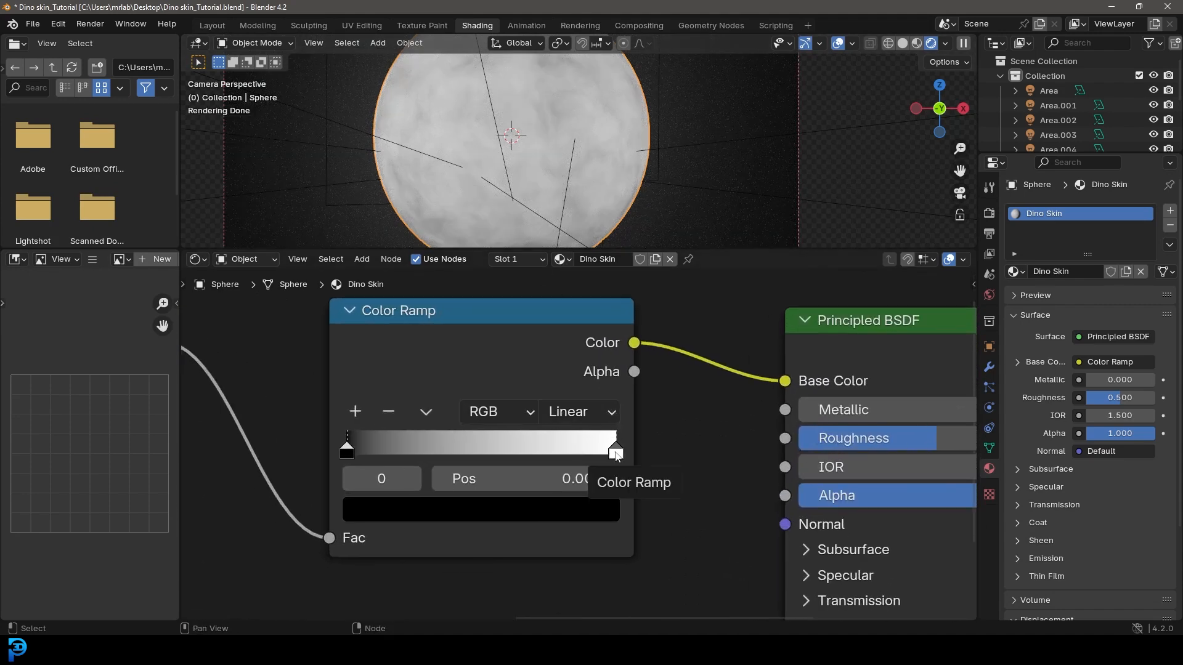
{"action": "left_click_drag", "start_coordinate": [616, 451], "coordinate": [565, 456]}
{"action": "left_click", "coordinate": [558, 511]}
{"action": "left_click", "coordinate": [559, 511]}
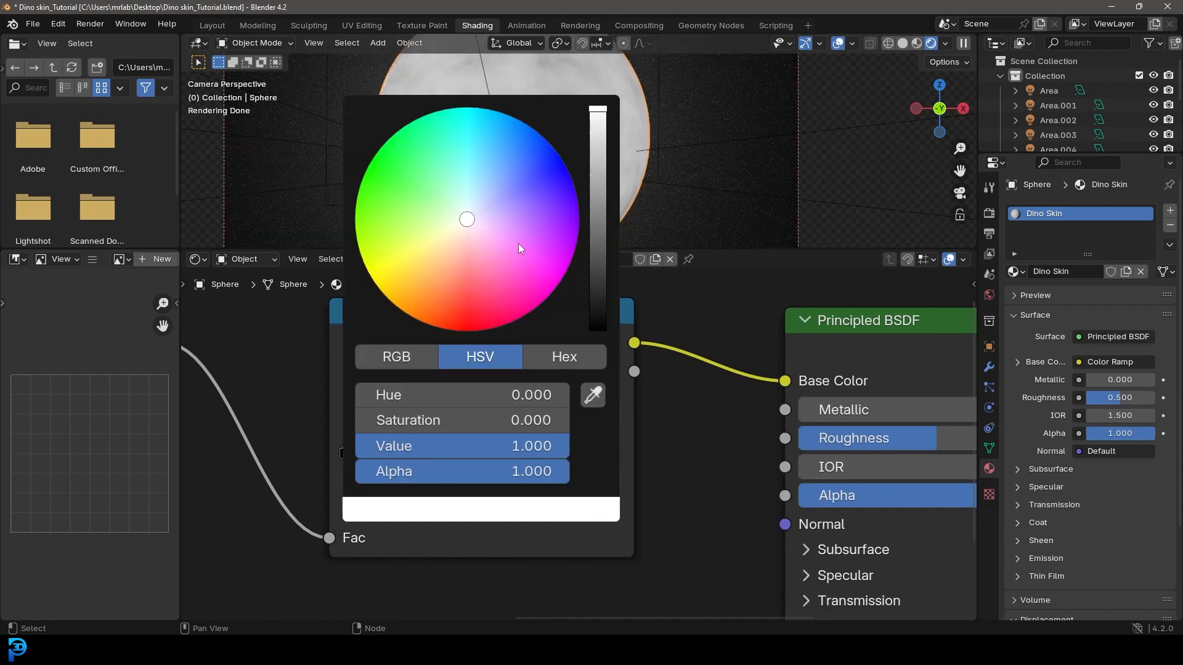
{"action": "left_click_drag", "start_coordinate": [414, 202], "coordinate": [418, 171]}
{"action": "left_click_drag", "start_coordinate": [599, 110], "coordinate": [598, 264]}
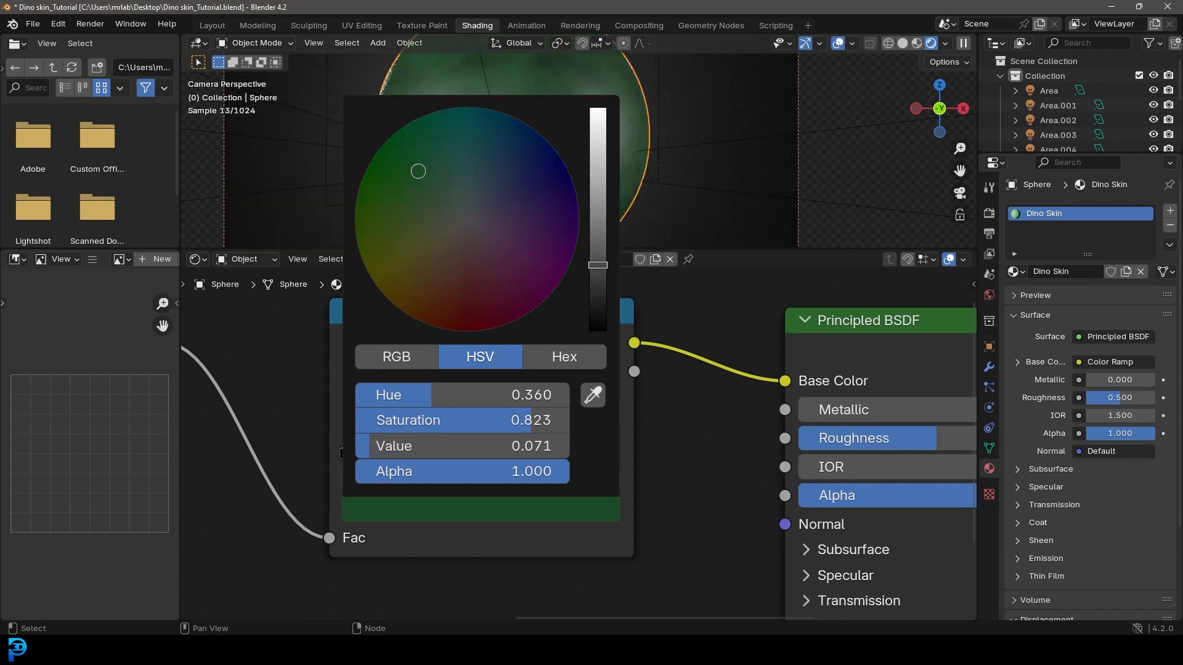
{"action": "left_click_drag", "start_coordinate": [453, 229], "coordinate": [425, 195]}
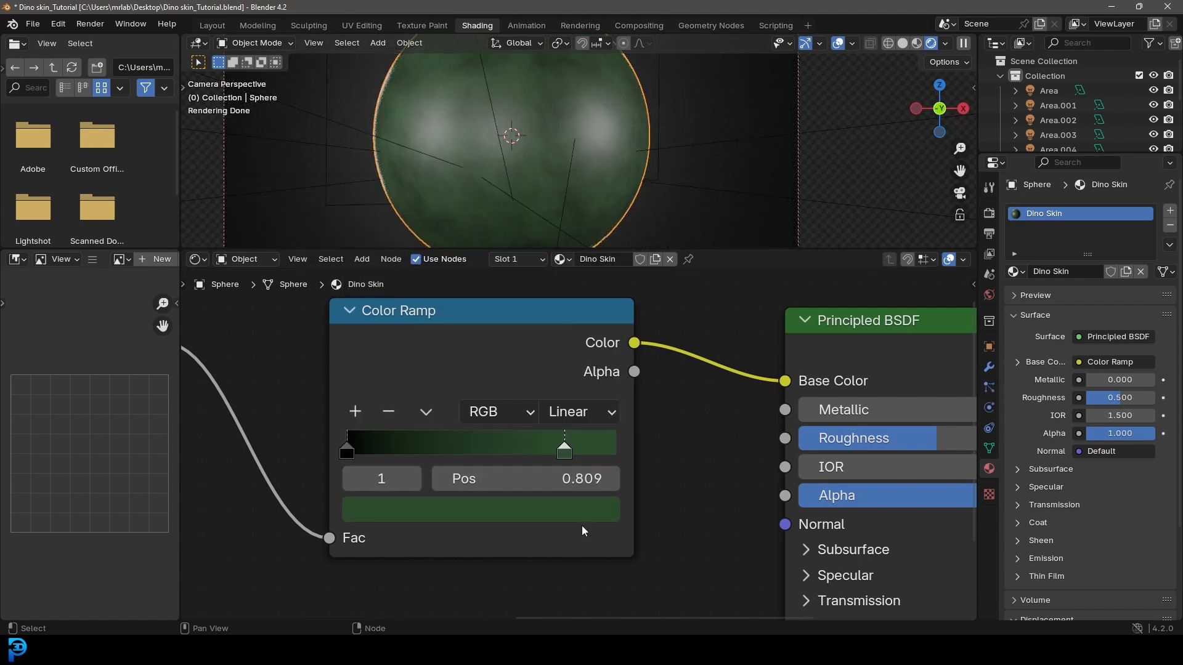
{"action": "left_click", "coordinate": [584, 510]}
{"action": "left_click_drag", "start_coordinate": [596, 266], "coordinate": [596, 275]}
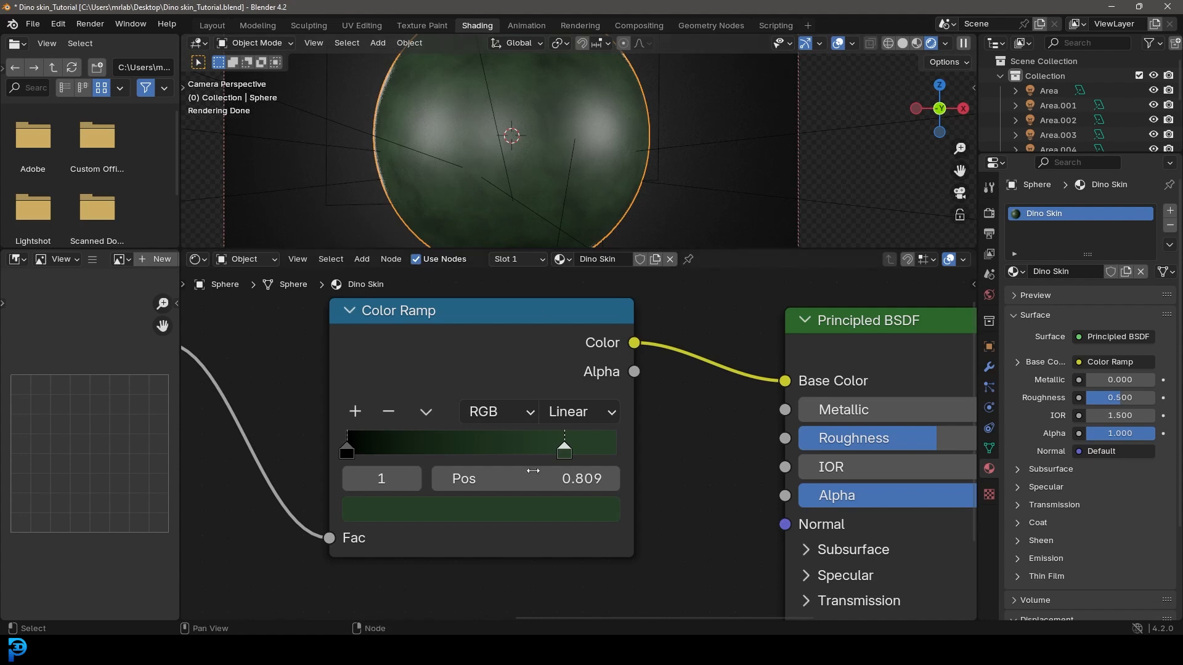
Step: Add a Color Ramp stop at position 0.645 and color it a lighter, muted green
{"action": "left_click", "coordinate": [355, 411]}
{"action": "left_click_drag", "start_coordinate": [456, 453], "coordinate": [519, 460]}
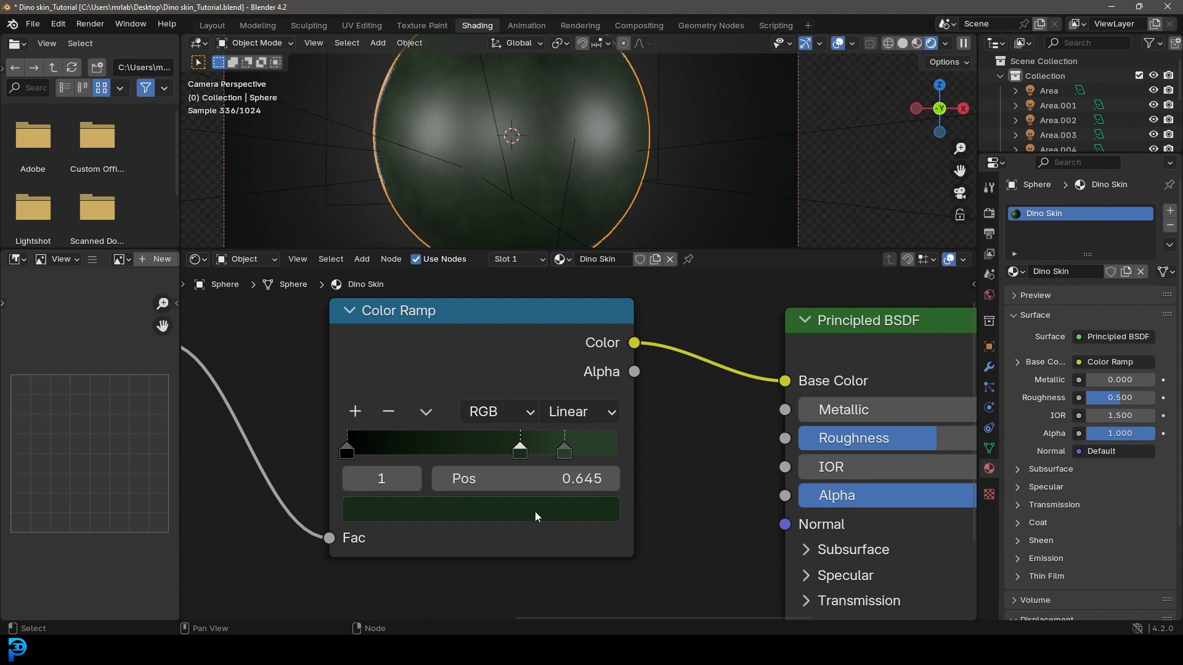
{"action": "left_click", "coordinate": [535, 511]}
{"action": "left_click_drag", "start_coordinate": [595, 297], "coordinate": [596, 228]}
{"action": "left_click_drag", "start_coordinate": [443, 204], "coordinate": [431, 206]}
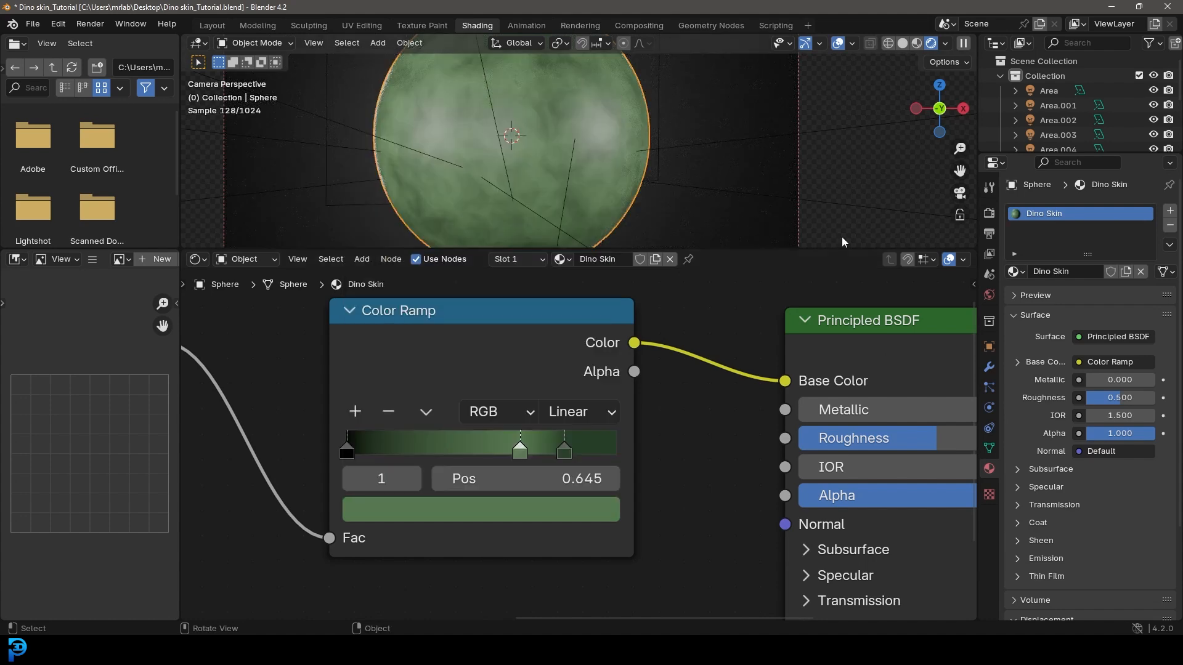
{"action": "left_click", "coordinate": [535, 518]}
{"action": "left_click_drag", "start_coordinate": [597, 232], "coordinate": [598, 247]}
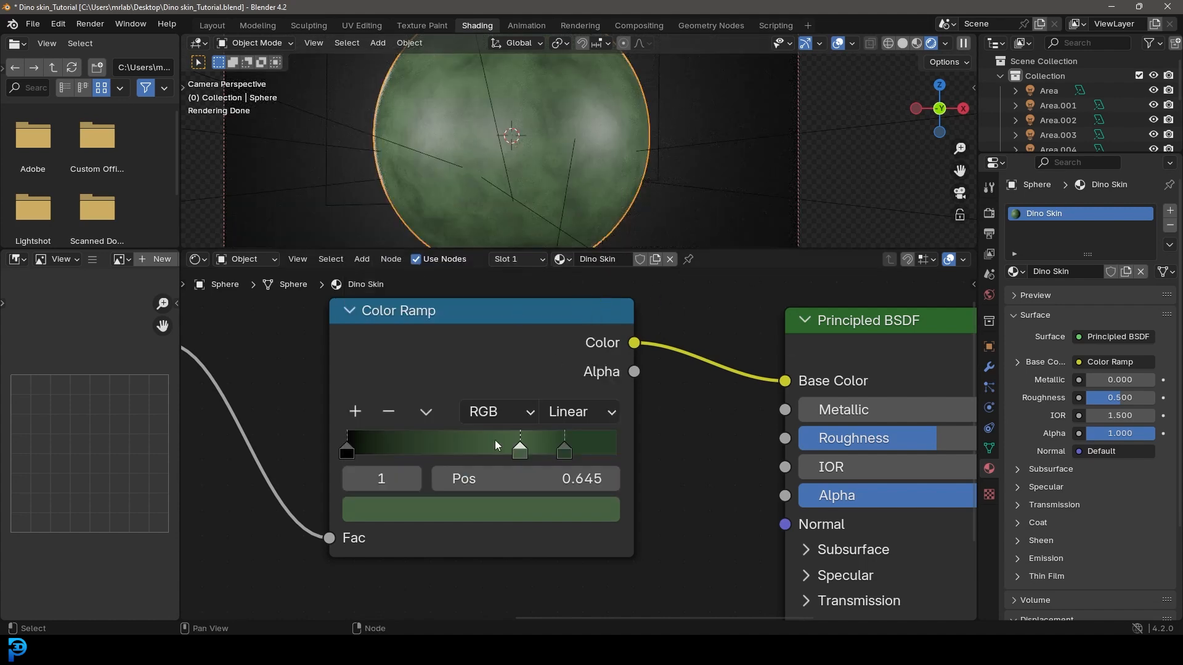
Step: Add another Color Ramp stop at position 0.372 and color it dark olive
{"action": "left_click", "coordinate": [355, 411]}
{"action": "left_click_drag", "start_coordinate": [426, 454], "coordinate": [448, 466]}
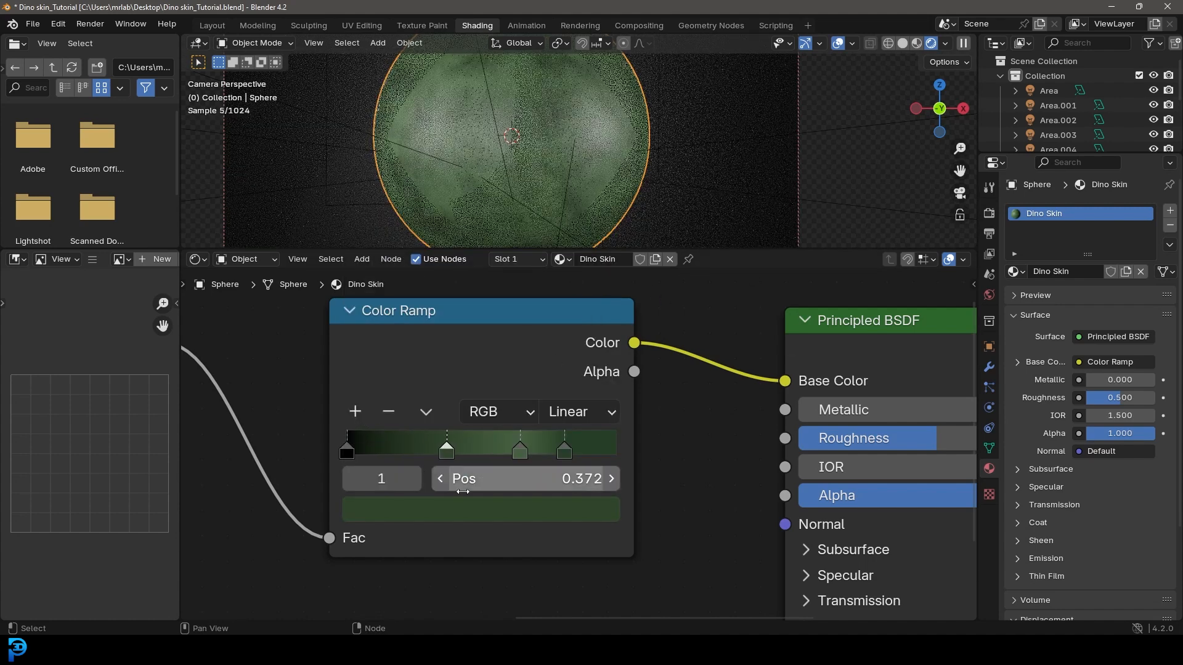
{"action": "left_click", "coordinate": [471, 510]}
{"action": "left_click_drag", "start_coordinate": [417, 222], "coordinate": [423, 235]}
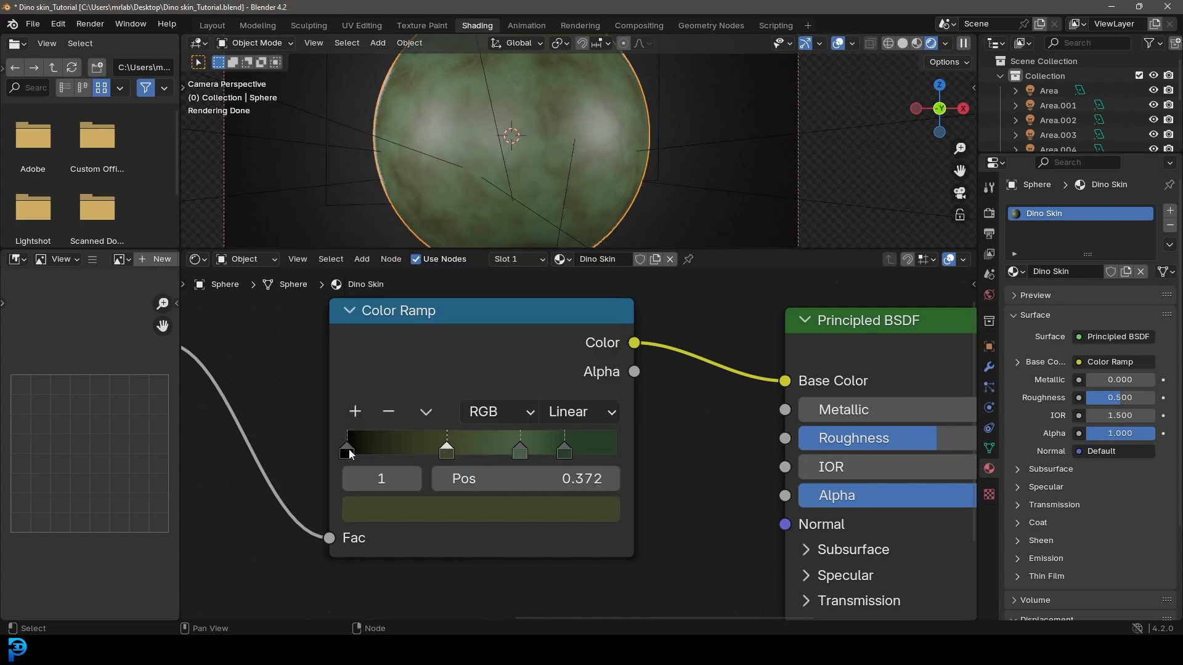
Step: Recolor the Color Ramp's black stop to a light peach and move it to position 0.156
{"action": "left_click", "coordinate": [347, 452]}
{"action": "left_click", "coordinate": [448, 511]}
{"action": "left_click_drag", "start_coordinate": [598, 164], "coordinate": [598, 137]}
{"action": "left_click_drag", "start_coordinate": [466, 246], "coordinate": [455, 253]}
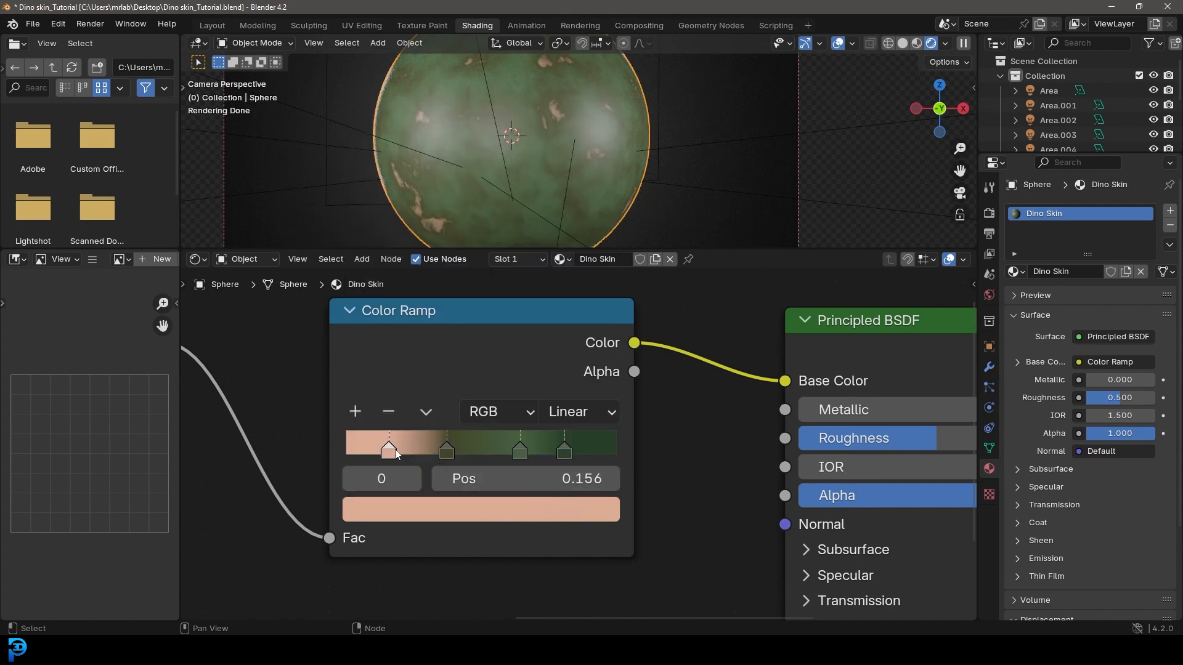
Step: Fine-tune the positions of the Color Ramp stops, shifting the peach stop slightly toward the start and placing the olive stop at 0.345
{"action": "left_click_drag", "start_coordinate": [452, 449], "coordinate": [460, 450]}
{"action": "left_click", "coordinate": [566, 451]}
{"action": "left_click_drag", "start_coordinate": [568, 448], "coordinate": [514, 449]}
{"action": "left_click_drag", "start_coordinate": [387, 449], "coordinate": [380, 448]}
{"action": "left_click_drag", "start_coordinate": [454, 449], "coordinate": [439, 450]}
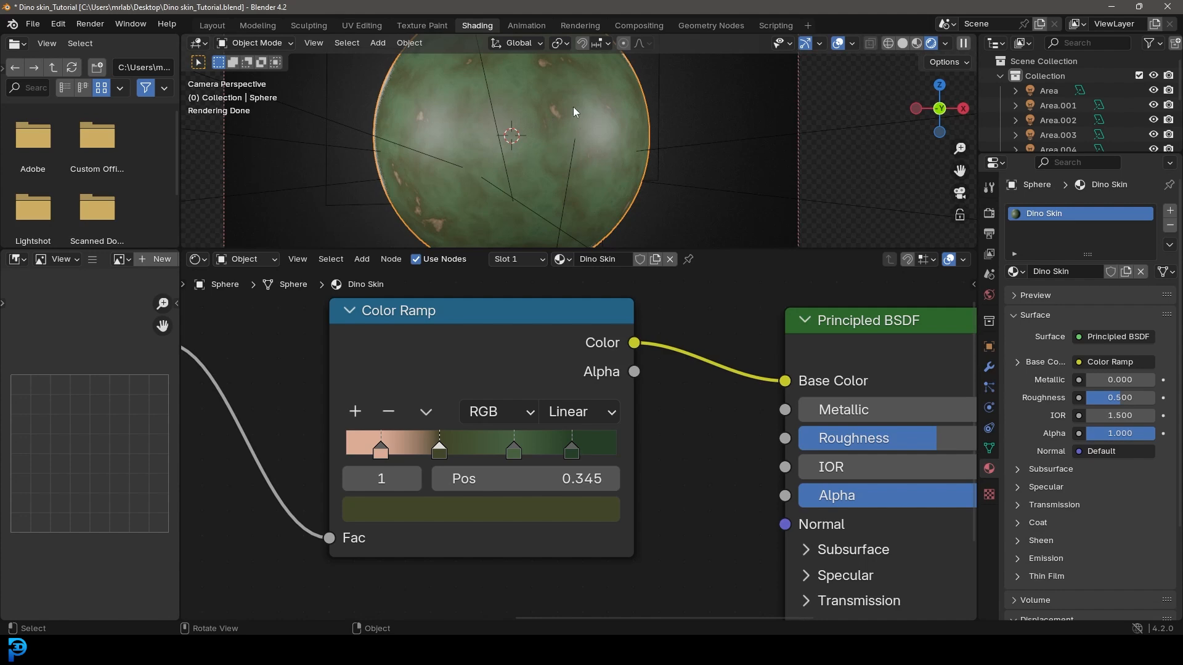
Step: Set the distortion of the Noise Texture feeding the Color Ramp to 0.2
{"action": "scroll", "coordinate": [601, 379], "scroll_direction": "down", "scroll_amount": 5}
{"action": "middle_click_drag", "start_coordinate": [442, 400], "coordinate": [733, 329]}
{"action": "scroll", "coordinate": [620, 353], "scroll_direction": "up", "scroll_amount": 2}
{"action": "middle_click_drag", "start_coordinate": [620, 353], "coordinate": [616, 373]}
{"action": "left_click", "coordinate": [527, 538]}
{"action": "type", "text": "0.2"}
{"action": "key", "text": "Return"}
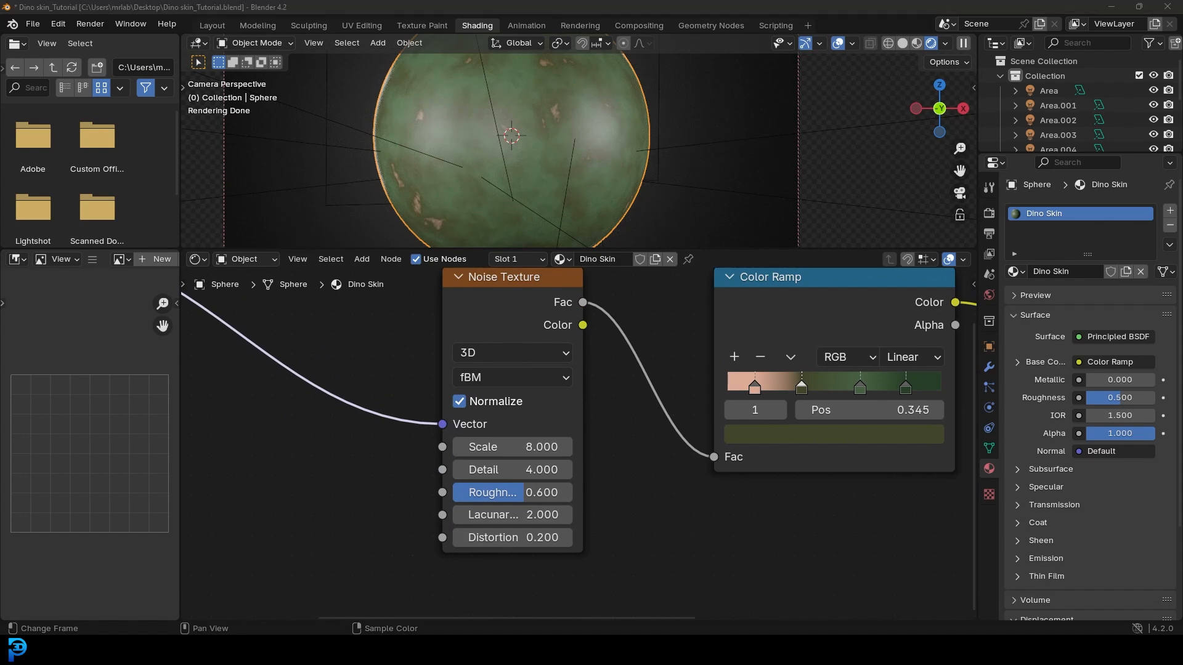
Step: Add a Bump node linked to the Principled BSDF's Normal input and place it below the Color Ramp
{"action": "scroll", "coordinate": [749, 440], "scroll_direction": "down", "scroll_amount": 3}
{"action": "middle_click_drag", "start_coordinate": [792, 478], "coordinate": [507, 446]}
{"action": "scroll", "coordinate": [572, 441], "scroll_direction": "up", "scroll_amount": 2}
{"action": "middle_click_drag", "start_coordinate": [606, 324], "coordinate": [620, 390]}
{"action": "left_click_drag", "start_coordinate": [618, 459], "coordinate": [511, 558]}
{"action": "type", "text": "bump"}
{"action": "key", "text": "Return"}
{"action": "left_click", "coordinate": [494, 551]}
Step: Add a Mix Color node and place it before the Bump node
{"action": "scroll", "coordinate": [495, 542], "scroll_direction": "down", "scroll_amount": 1}
{"action": "middle_click_drag", "start_coordinate": [494, 542], "coordinate": [622, 391]}
{"action": "key", "text": "shift+a"}
{"action": "left_click", "coordinate": [469, 451]}
{"action": "type", "text": "color"}
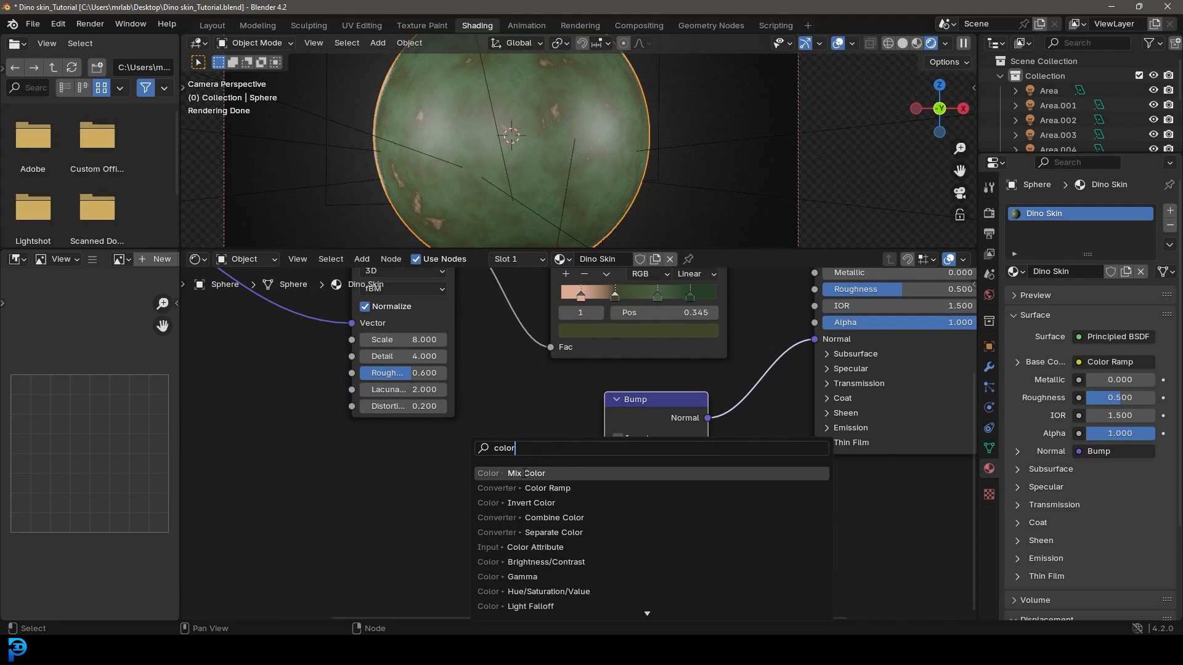
{"action": "left_click", "coordinate": [523, 473]}
{"action": "left_click", "coordinate": [414, 456]}
{"action": "middle_click_drag", "start_coordinate": [548, 505], "coordinate": [550, 442]}
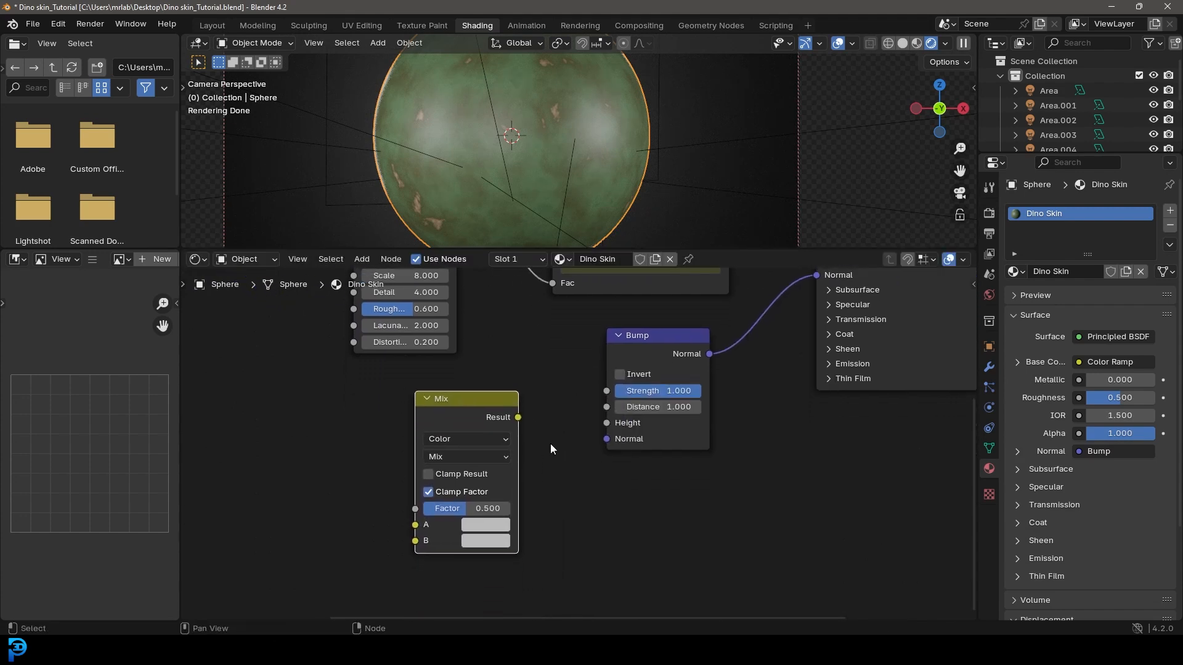
Step: Set the Mix node's blending mode to Darken and link its Result output to the Bump node's Height input
{"action": "left_click", "coordinate": [444, 456]}
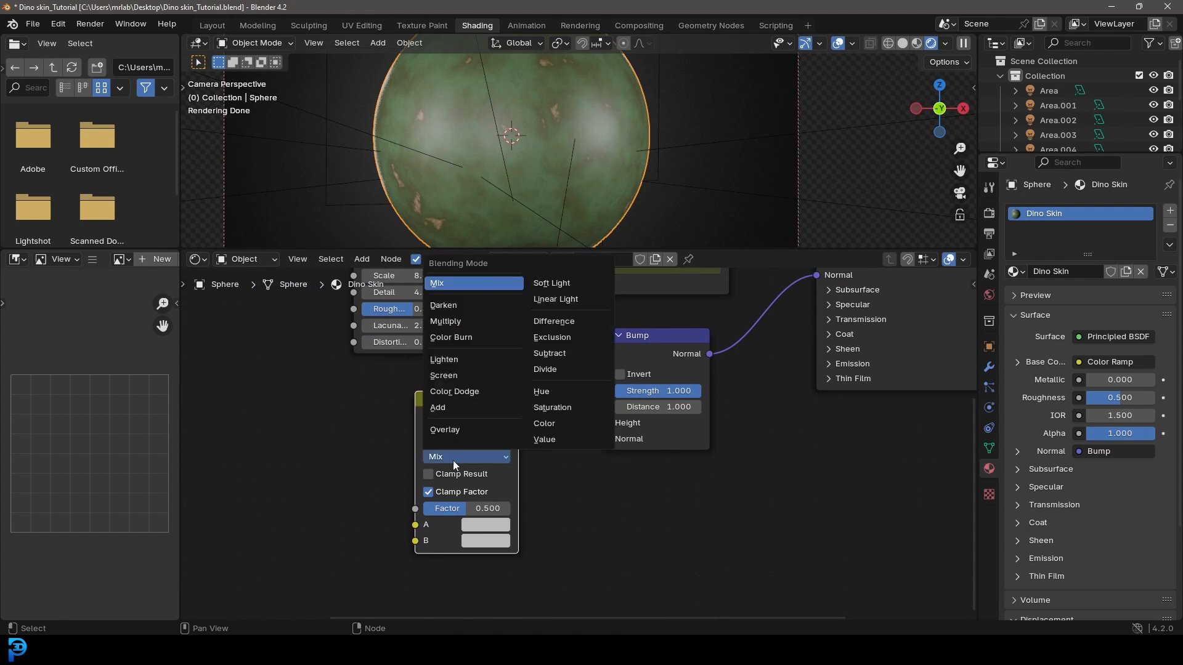
{"action": "left_click", "coordinate": [446, 306]}
{"action": "left_click_drag", "start_coordinate": [518, 417], "coordinate": [606, 424]}
{"action": "middle_click_drag", "start_coordinate": [604, 427], "coordinate": [653, 426]}
Step: Add a second Noise Texture node and place it before the Darken mix node
{"action": "middle_click_drag", "start_coordinate": [324, 464], "coordinate": [464, 470]}
{"action": "key", "text": "shift+a"}
{"action": "left_click", "coordinate": [438, 403]}
{"action": "type", "text": "noise"}
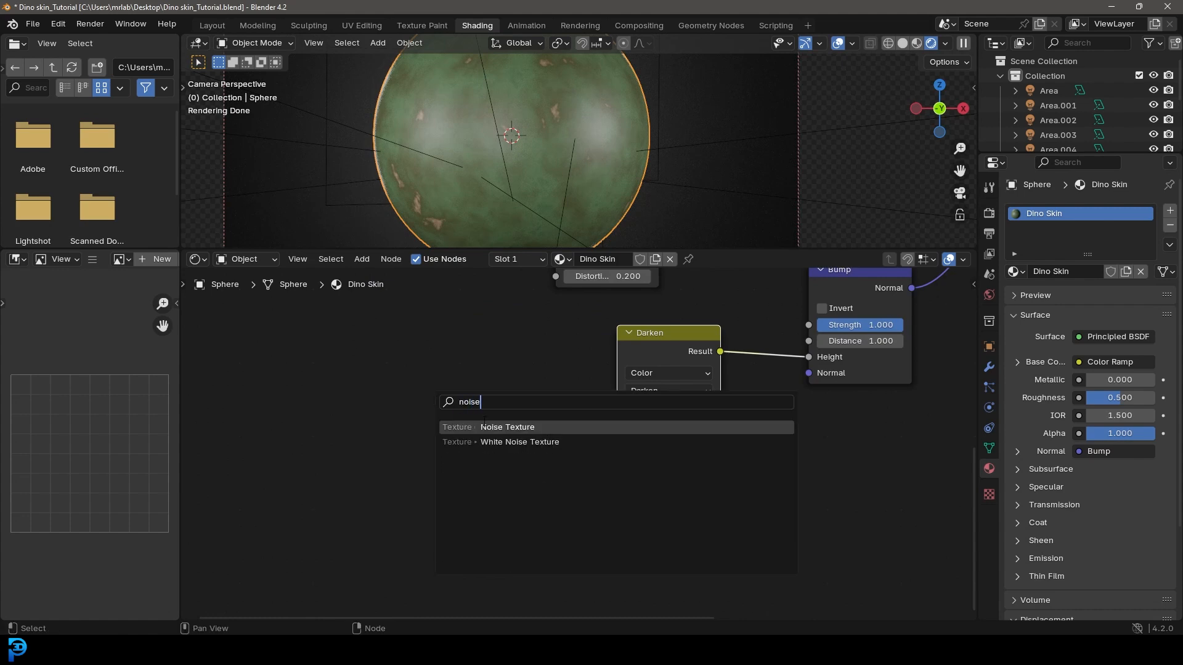
{"action": "key", "text": "Return"}
{"action": "left_click", "coordinate": [470, 364]}
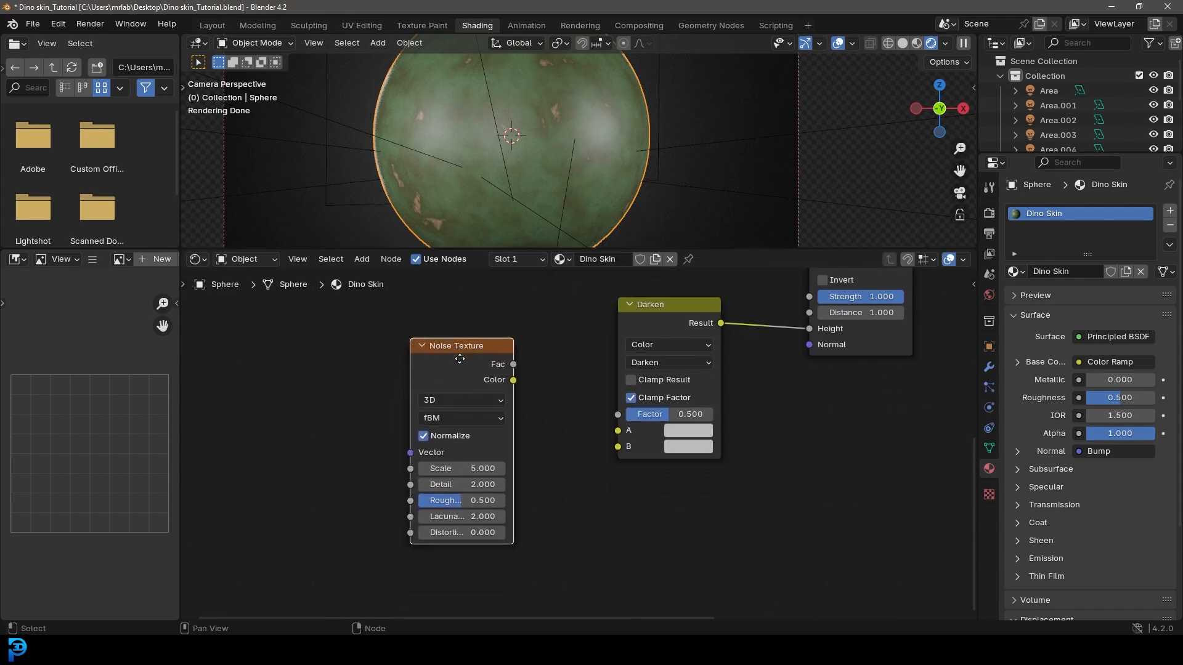
Step: Add a Voronoi Texture node directly below the new Noise Texture node
{"action": "key", "text": "shift+a"}
{"action": "left_click", "coordinate": [441, 351]}
{"action": "type", "text": "vor"}
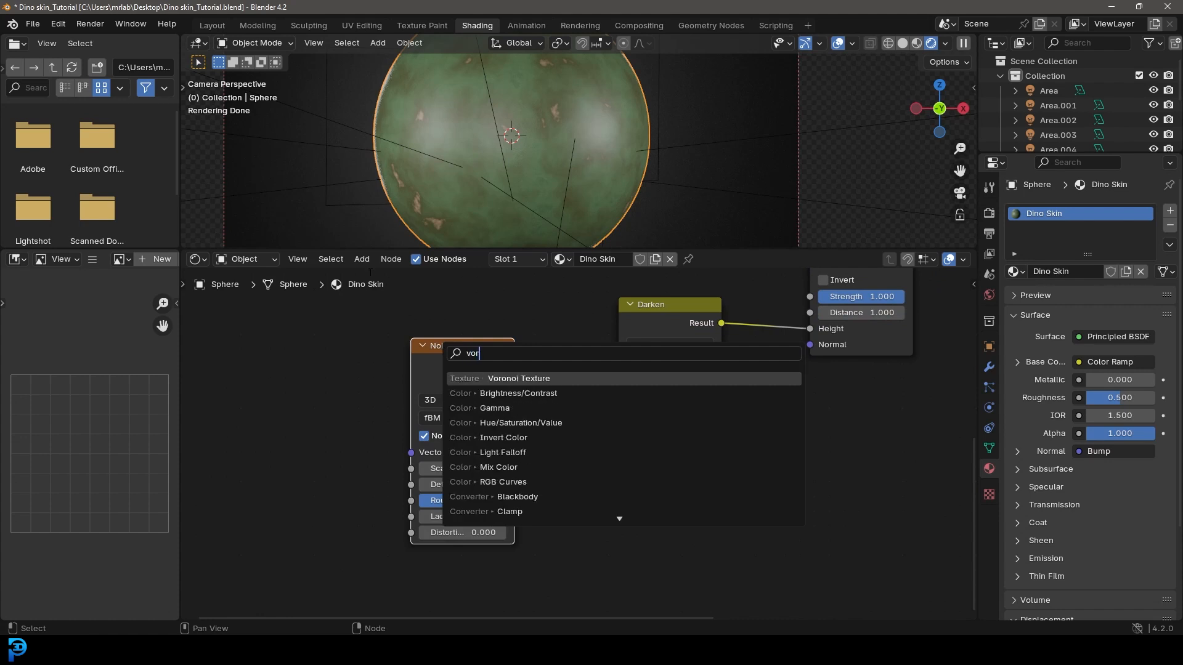
{"action": "key", "text": "Return"}
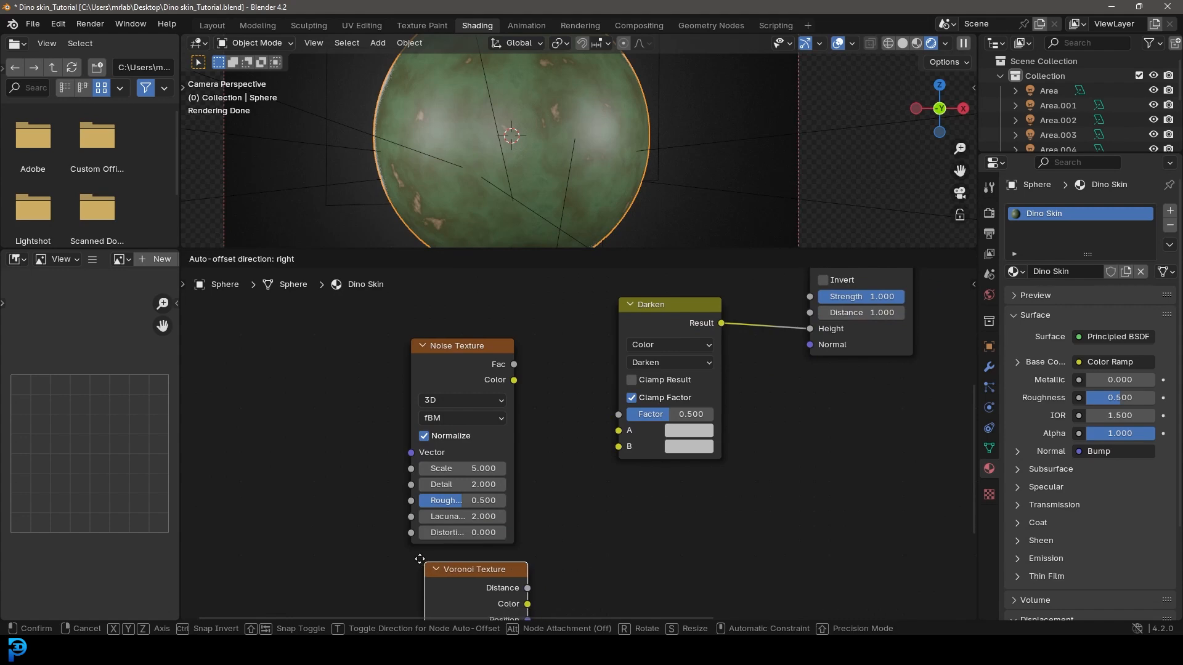
{"action": "left_click", "coordinate": [541, 535]}
{"action": "middle_click_drag", "start_coordinate": [541, 536], "coordinate": [538, 491]}
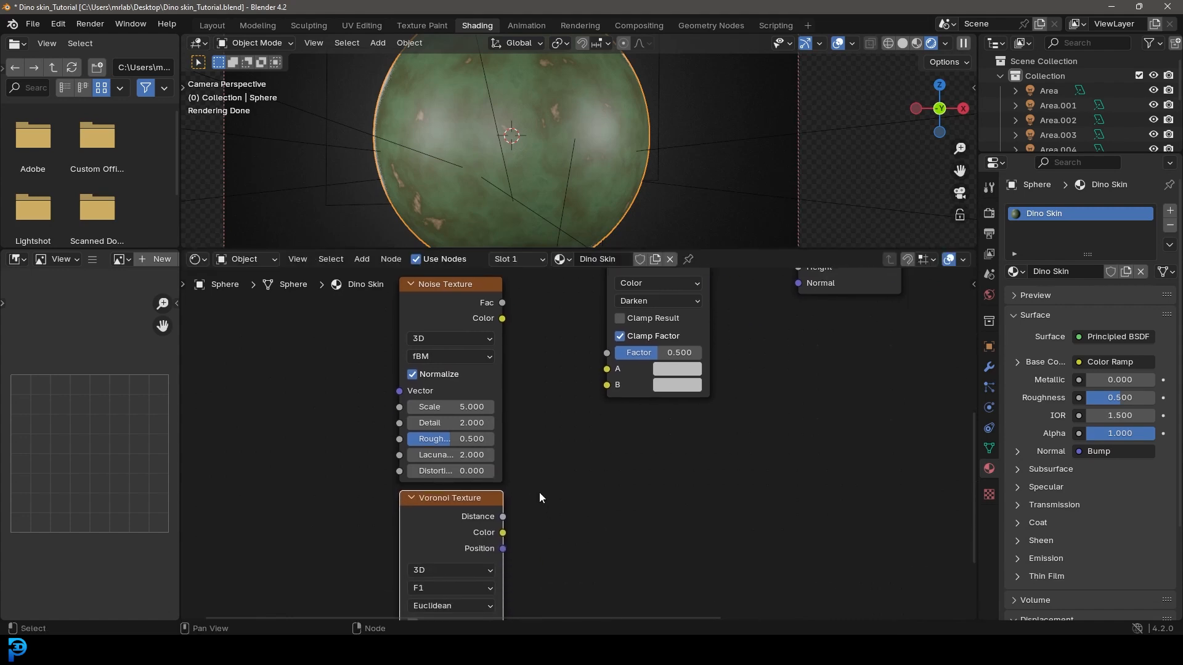
Step: Enlarge the node editor and link the Noise Texture's Fac to the Darken node's A input and the Voronoi Texture's Distance to B
{"action": "left_click_drag", "start_coordinate": [532, 250], "coordinate": [533, 174]}
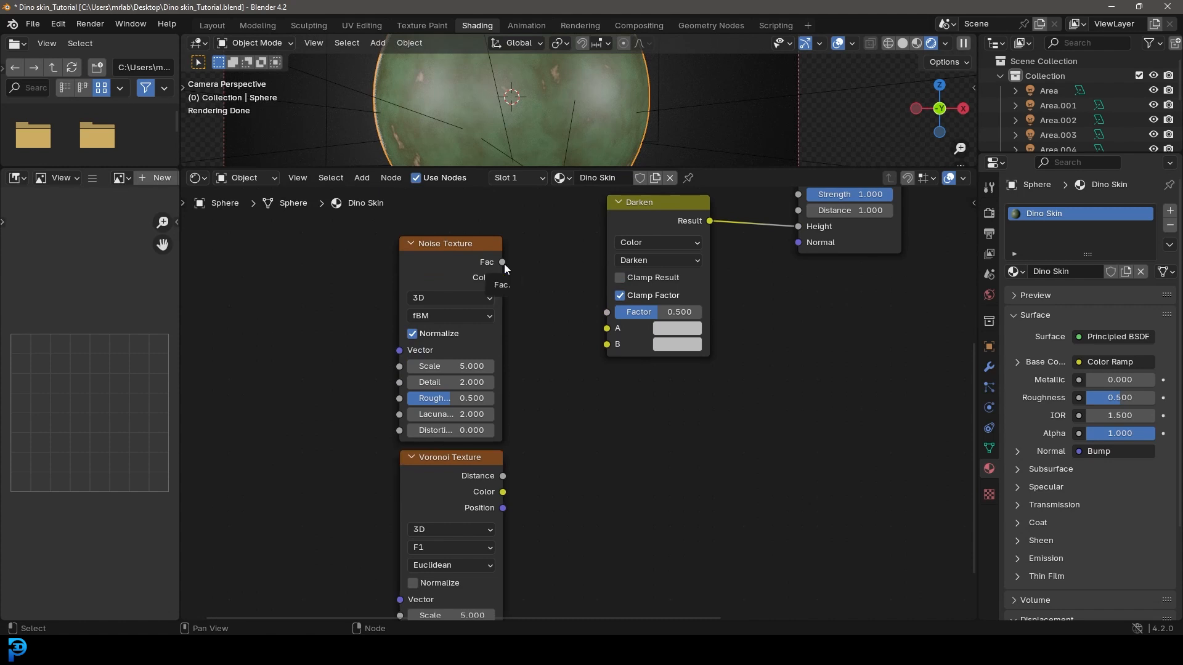
{"action": "left_click_drag", "start_coordinate": [503, 262], "coordinate": [619, 335]}
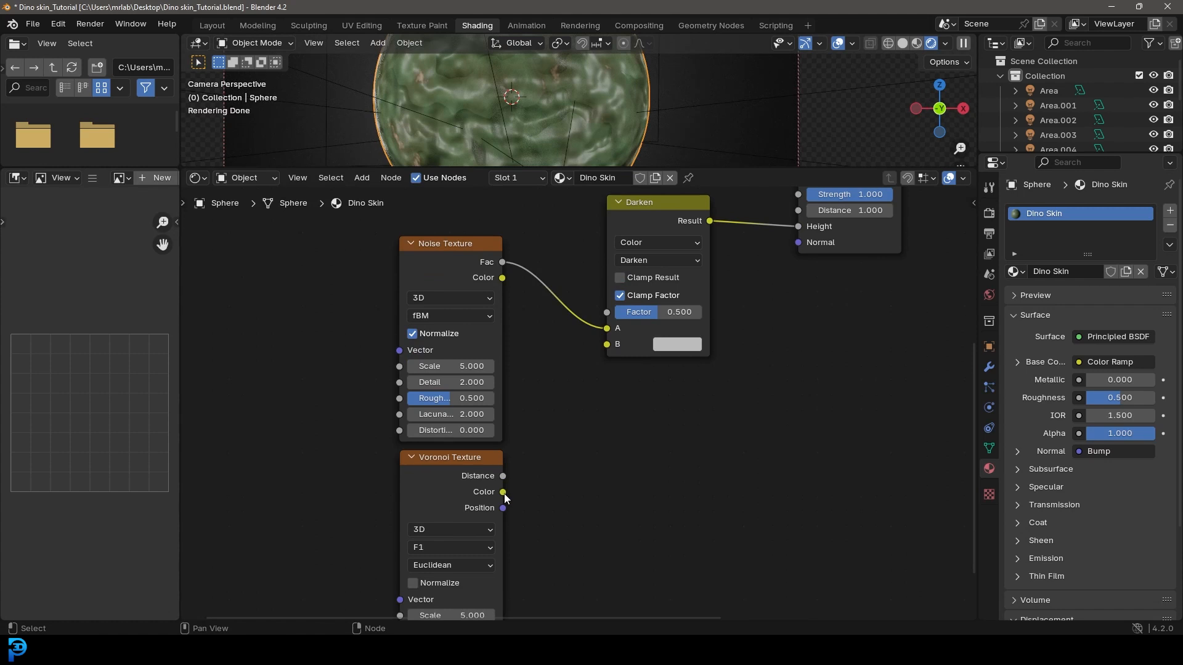
{"action": "left_click_drag", "start_coordinate": [502, 476], "coordinate": [607, 345]}
Step: Set the detail to 9 and the distortion to 0.2 on the Noise Texture feeding the Darken node
{"action": "middle_click_drag", "start_coordinate": [538, 365], "coordinate": [576, 339]}
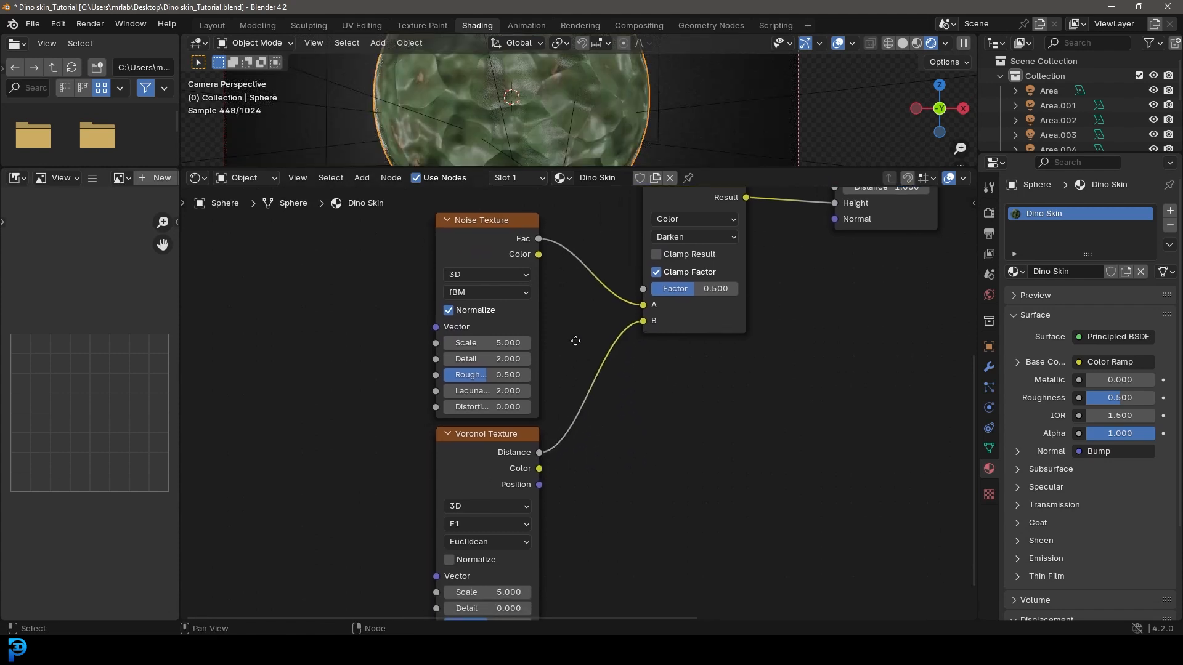
{"action": "left_click", "coordinate": [483, 358]}
{"action": "type", "text": "9"}
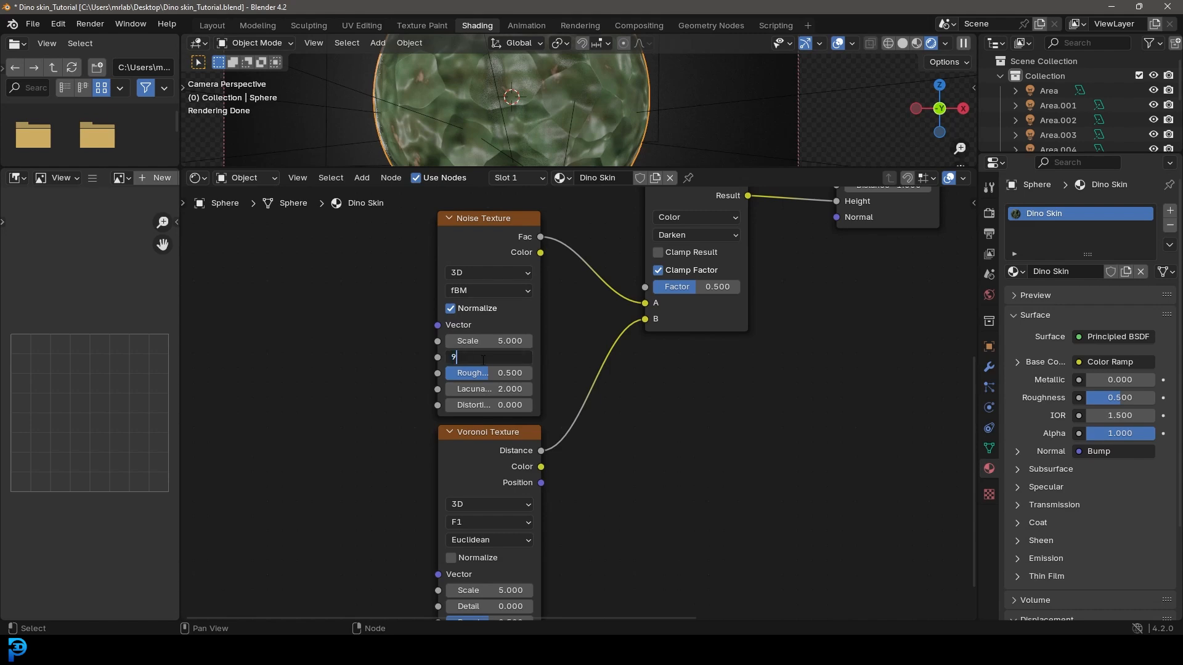
{"action": "key", "text": "Return"}
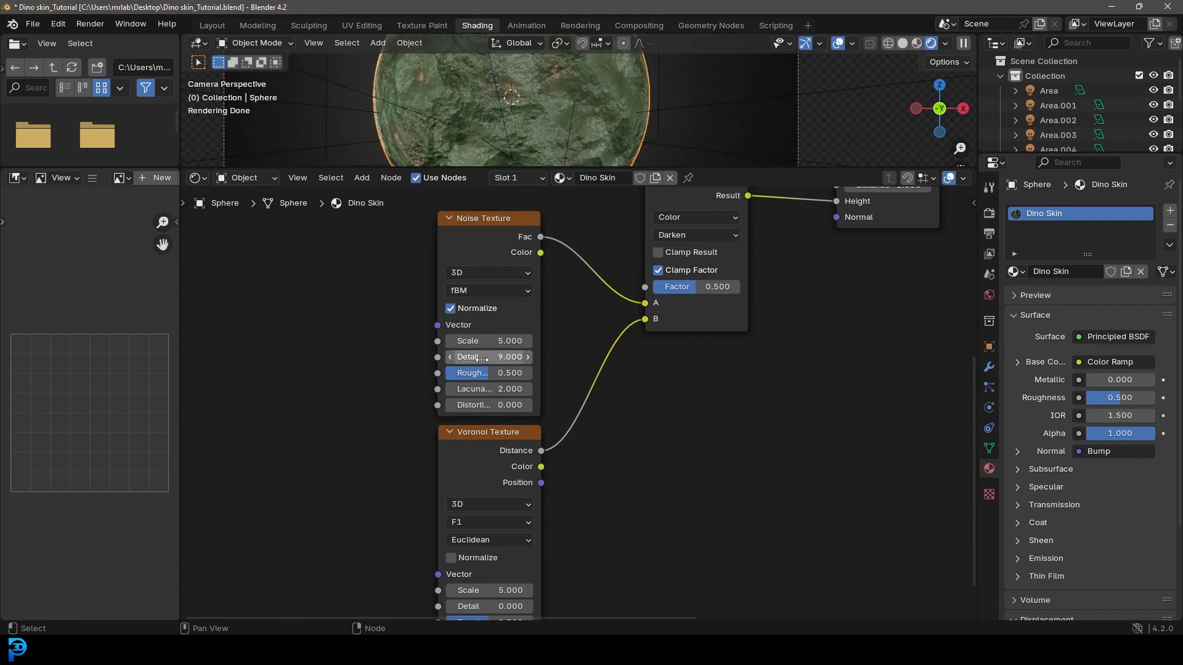
{"action": "left_click", "coordinate": [482, 405]}
{"action": "type", "text": "0.2"}
{"action": "key", "text": "Return"}
Step: Set the Voronoi Texture's scale to 15, detail to 7 and roughness to 0.6
{"action": "middle_click_drag", "start_coordinate": [645, 448], "coordinate": [646, 317]}
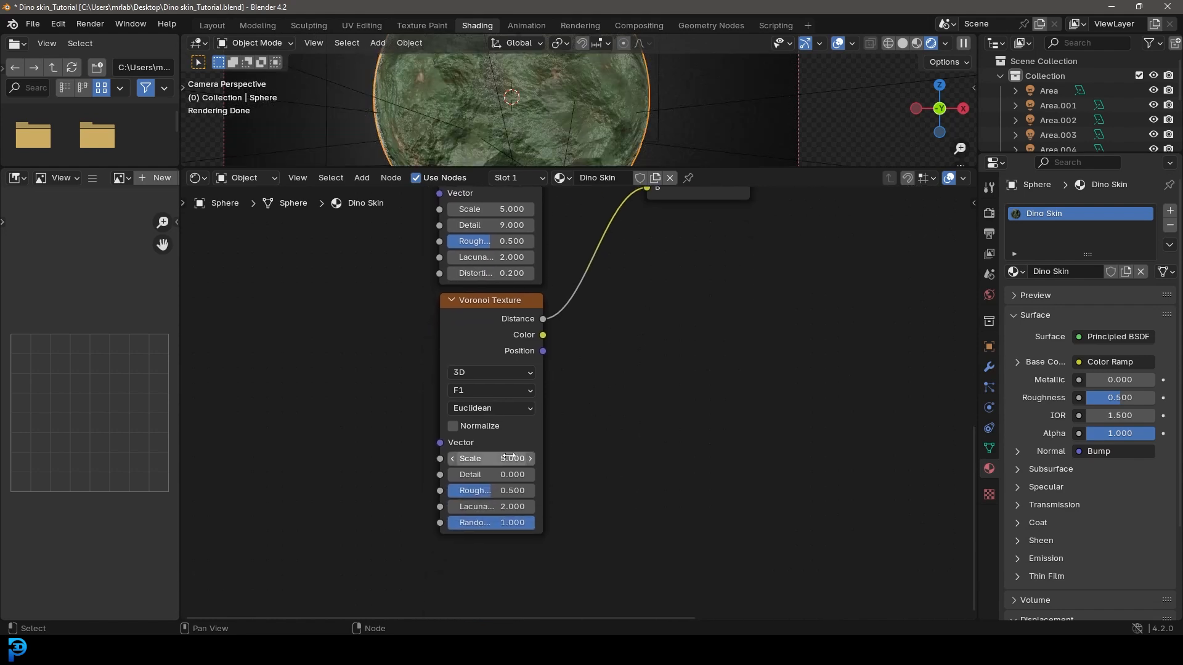
{"action": "left_click", "coordinate": [508, 458]}
{"action": "type", "text": "15"}
{"action": "key", "text": "Return"}
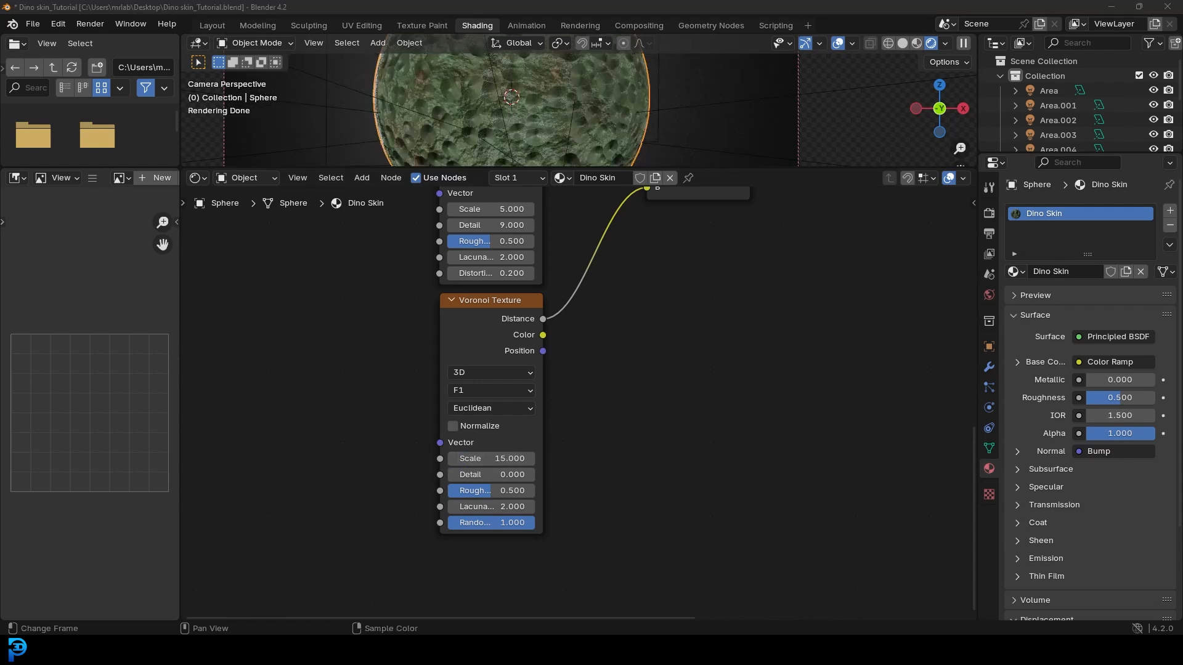
{"action": "left_click", "coordinate": [512, 475]}
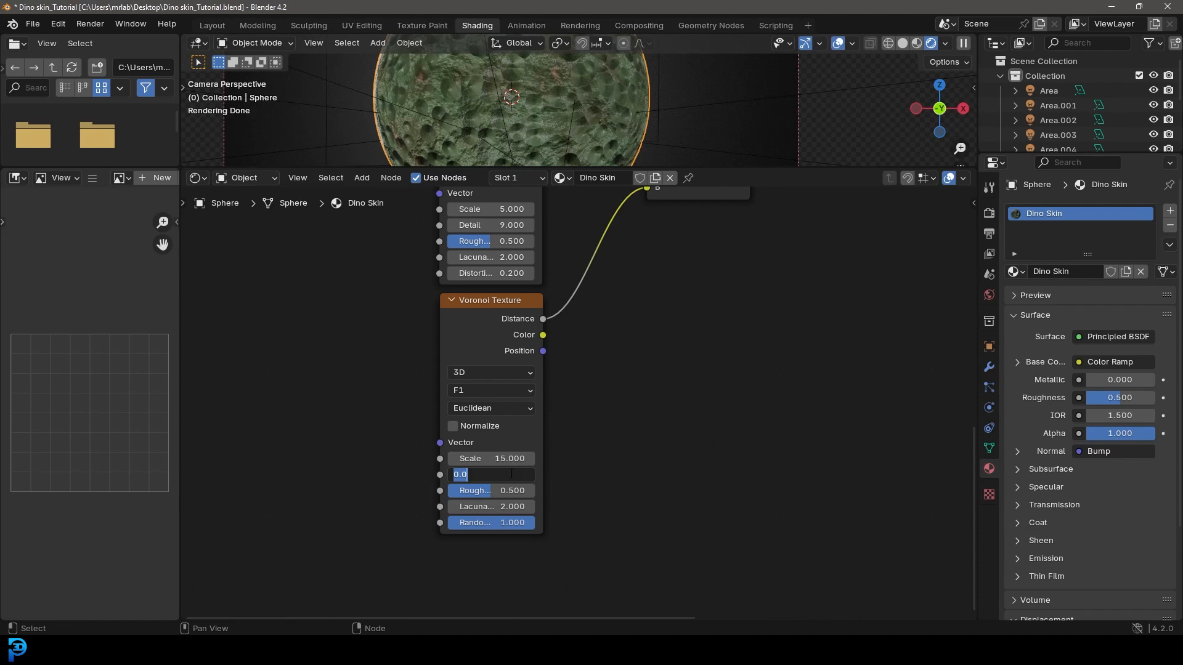
{"action": "type", "text": "7"}
{"action": "key", "text": "Return"}
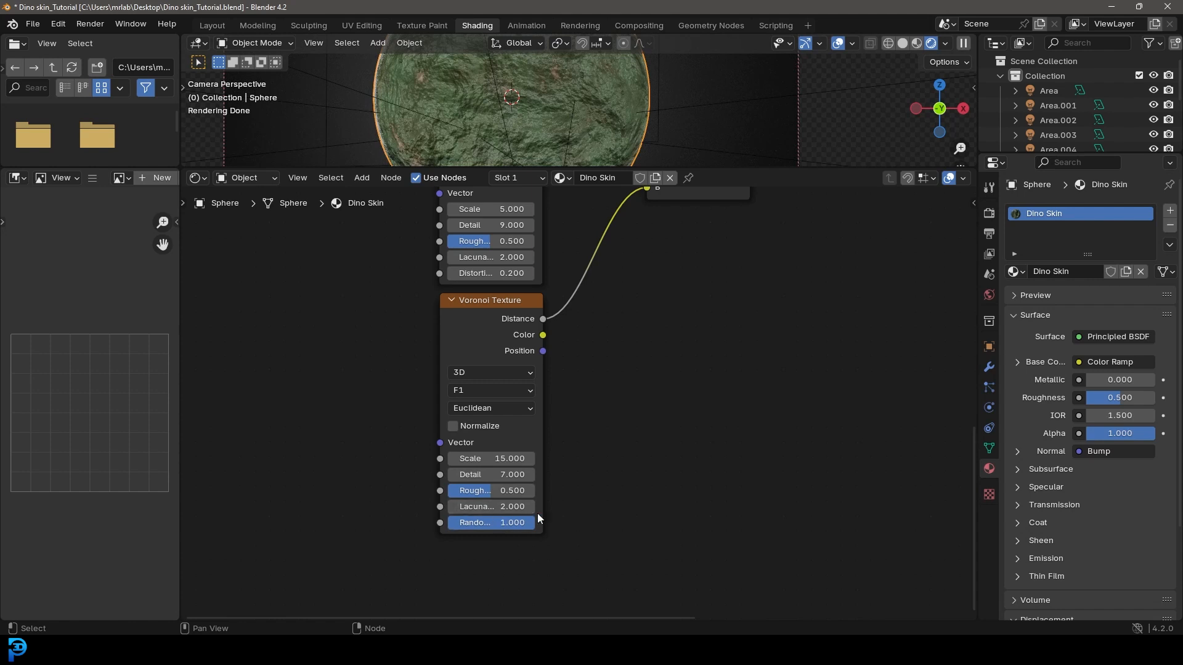
{"action": "left_click", "coordinate": [497, 490]}
{"action": "type", "text": "0.6"}
{"action": "key", "text": "Return"}
Step: Set the Darken node's factor to 0.75
{"action": "middle_click_drag", "start_coordinate": [566, 290], "coordinate": [507, 471]}
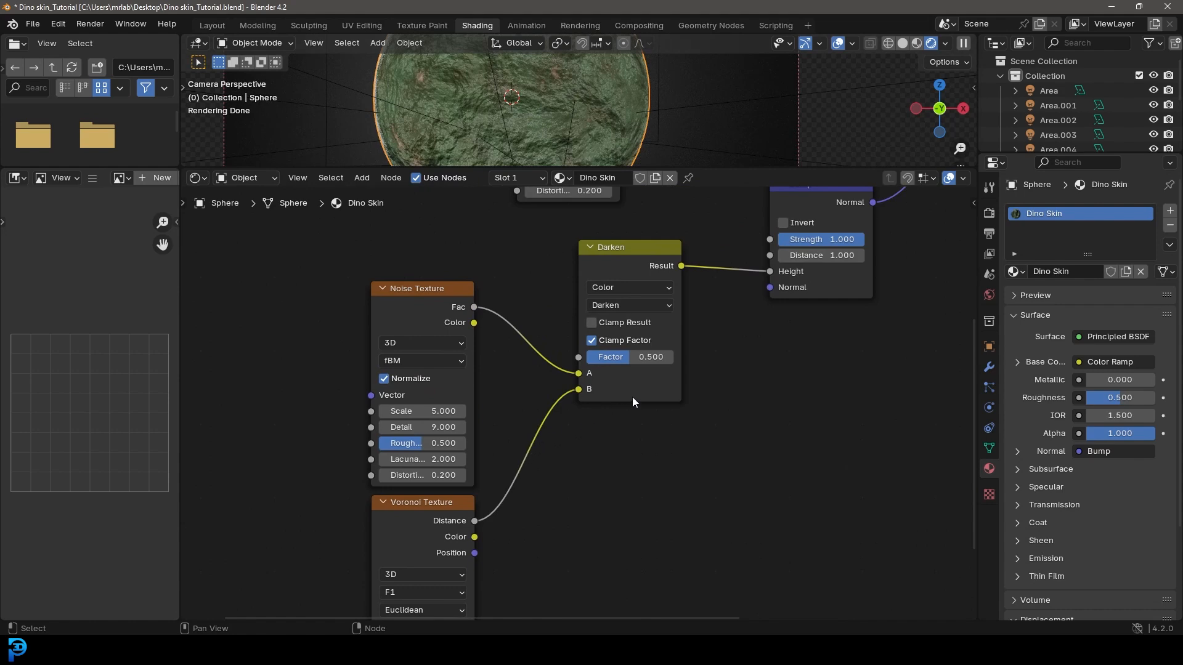
{"action": "double_click", "coordinate": [641, 355]}
{"action": "type", "text": ".75"}
{"action": "key", "text": "Return"}
Step: Move the bump Noise Texture away from the Darken node and insert a Color Ramp on its link to the A input
{"action": "middle_click_drag", "start_coordinate": [564, 416], "coordinate": [587, 404]}
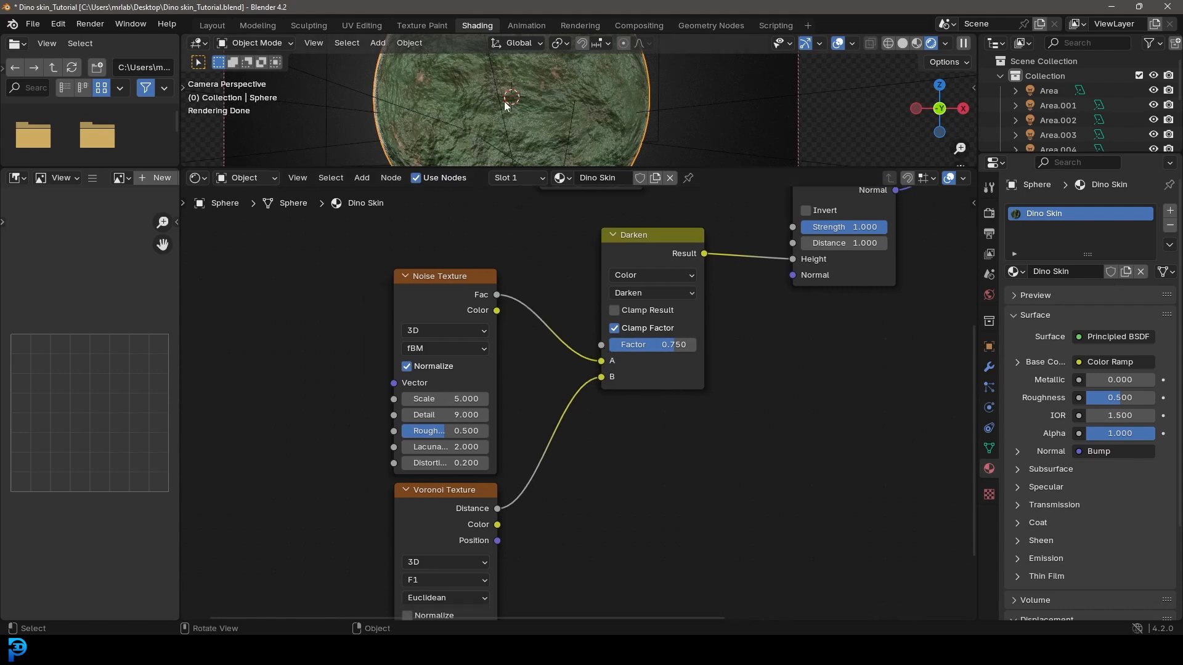
{"action": "middle_click_drag", "start_coordinate": [494, 271], "coordinate": [643, 346]}
{"action": "left_click_drag", "start_coordinate": [559, 351], "coordinate": [262, 312]}
{"action": "key", "text": "shift+a"}
{"action": "left_click", "coordinate": [559, 264]}
{"action": "type", "text": "ramp"}
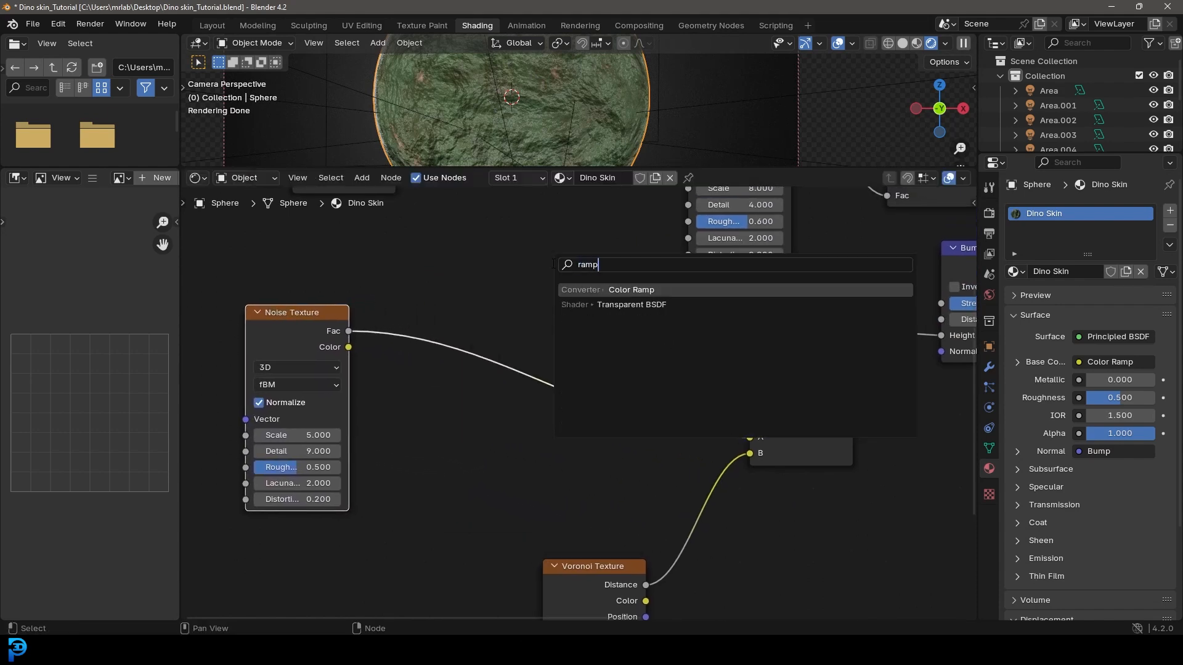
{"action": "key", "text": "Return"}
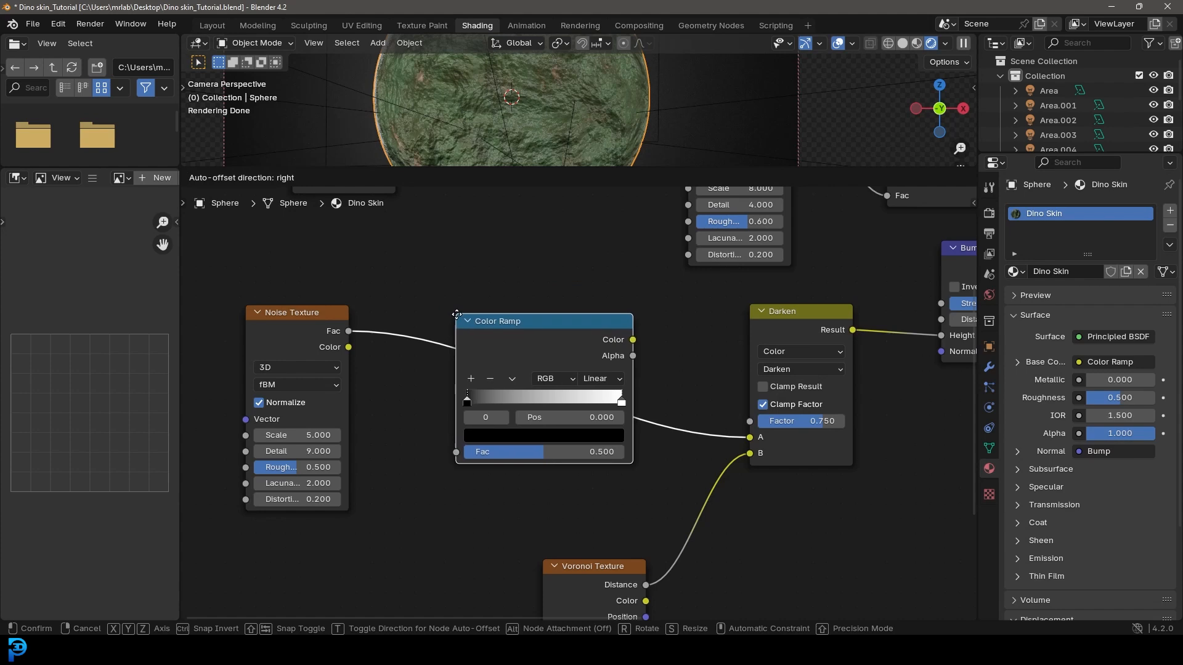
{"action": "left_click", "coordinate": [524, 335]}
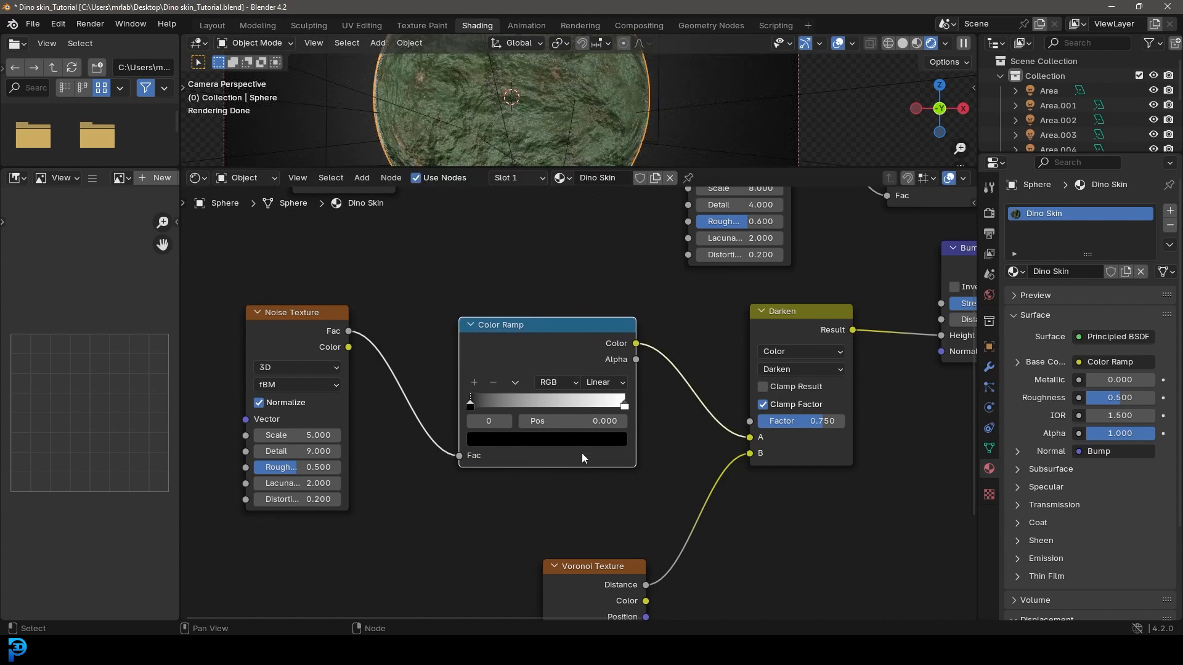
Step: Move the black stop of the Noise Texture's new Color Ramp to about 0.046
{"action": "scroll", "coordinate": [579, 431], "scroll_direction": "up", "scroll_amount": 2}
{"action": "scroll", "coordinate": [417, 426], "scroll_direction": "up", "scroll_amount": 1}
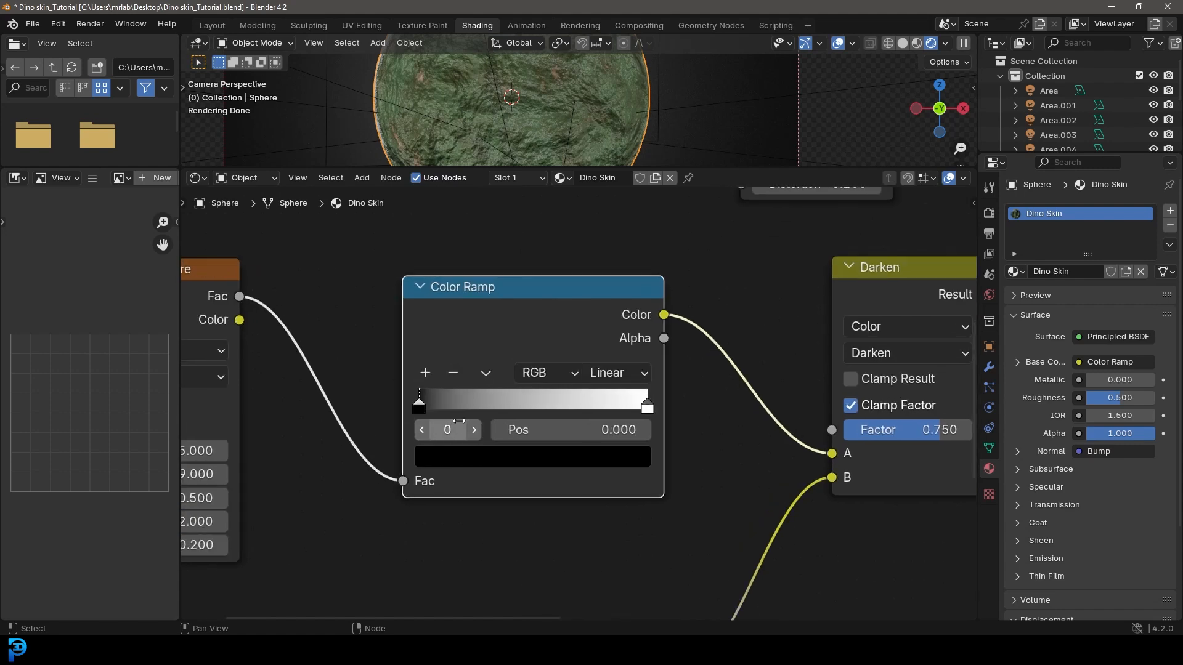
{"action": "left_click_drag", "start_coordinate": [425, 404], "coordinate": [430, 407]}
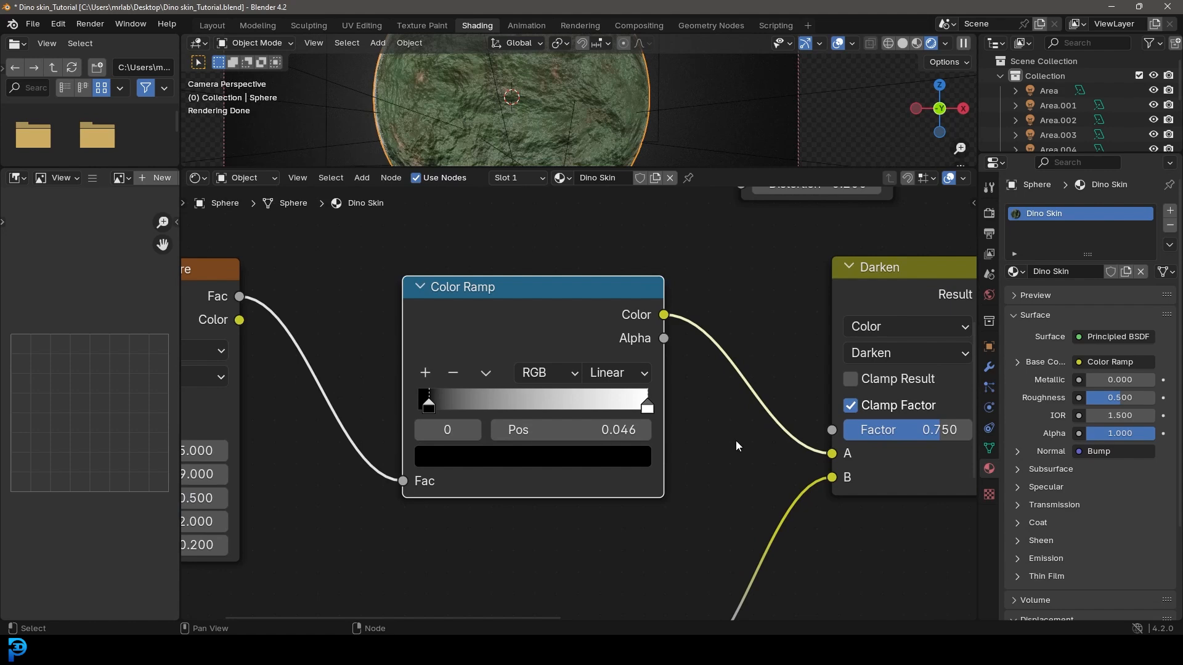
Step: Set the Bump node's strength to 0.3
{"action": "middle_click_drag", "start_coordinate": [712, 501], "coordinate": [474, 543]}
{"action": "middle_click_drag", "start_coordinate": [829, 410], "coordinate": [508, 478]}
{"action": "left_click", "coordinate": [633, 374]}
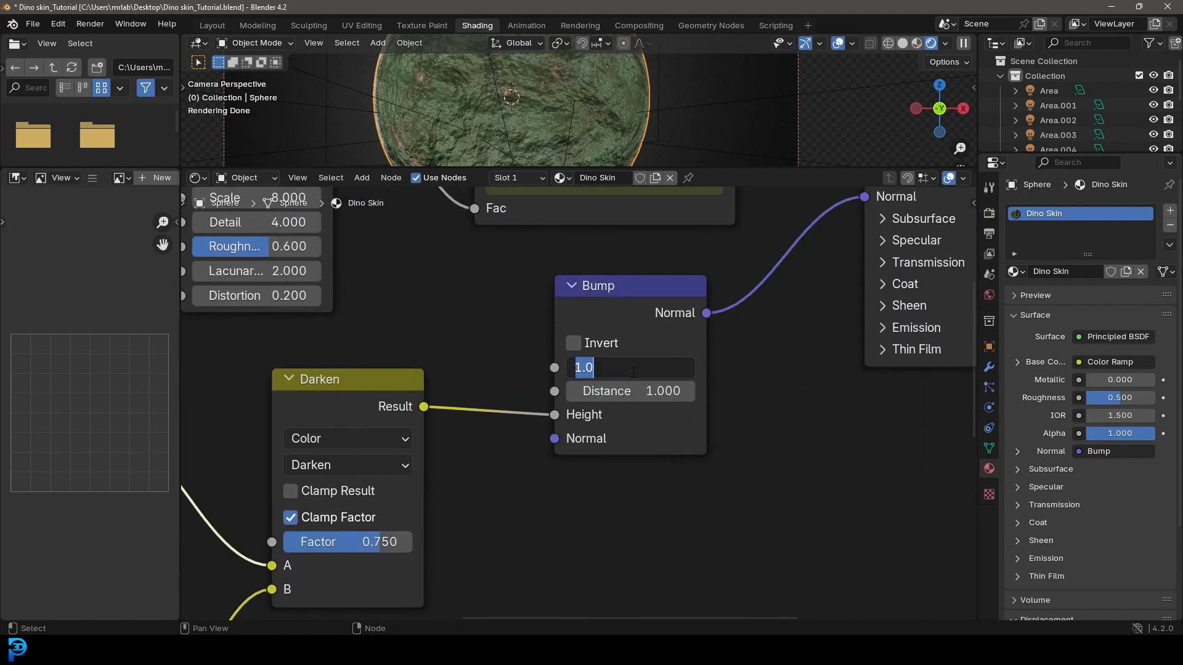
{"action": "type", "text": "0.3"}
{"action": "key", "text": "Return"}
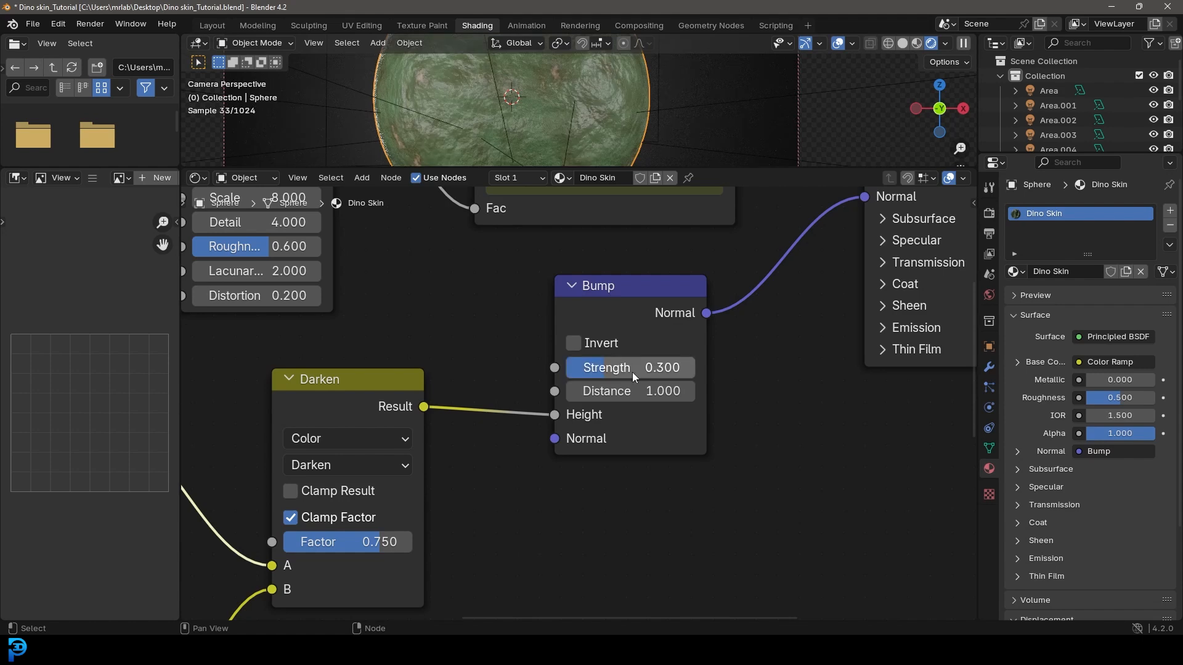
Step: Make room beside the Voronoi Texture and insert a duplicate of the Color Ramp on its link to the Darken node's B input
{"action": "middle_click_drag", "start_coordinate": [450, 468], "coordinate": [570, 336]}
{"action": "scroll", "coordinate": [541, 473], "scroll_direction": "down", "scroll_amount": 2}
{"action": "middle_click_drag", "start_coordinate": [541, 473], "coordinate": [678, 461]}
{"action": "scroll", "coordinate": [567, 468], "scroll_direction": "down", "scroll_amount": 1}
{"action": "scroll", "coordinate": [572, 408], "scroll_direction": "down", "scroll_amount": 4}
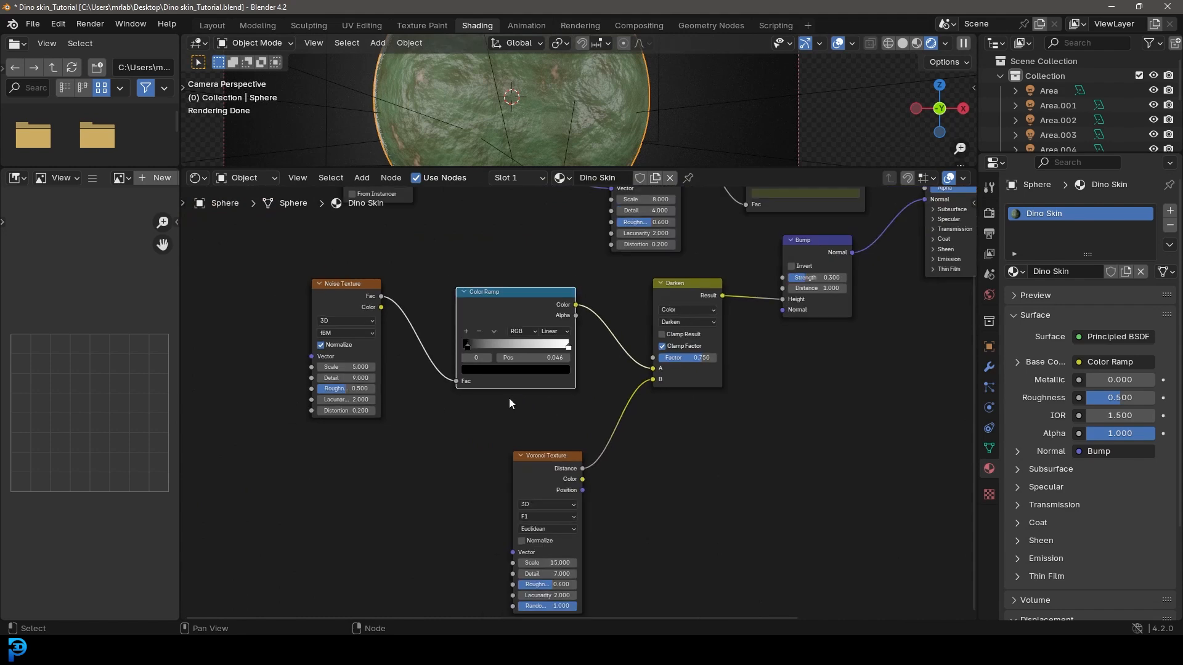
{"action": "middle_click_drag", "start_coordinate": [518, 332], "coordinate": [504, 311]}
{"action": "left_click_drag", "start_coordinate": [525, 440], "coordinate": [398, 441]}
{"action": "left_click", "coordinate": [499, 276]}
{"action": "key", "text": "shift+d"}
{"action": "left_click", "coordinate": [539, 403]}
Step: Shift the Darken node slightly towards the Bump node and move the white stop of the Voronoi Texture's Color Ramp to about 0.897
{"action": "scroll", "coordinate": [555, 404], "scroll_direction": "up", "scroll_amount": 2}
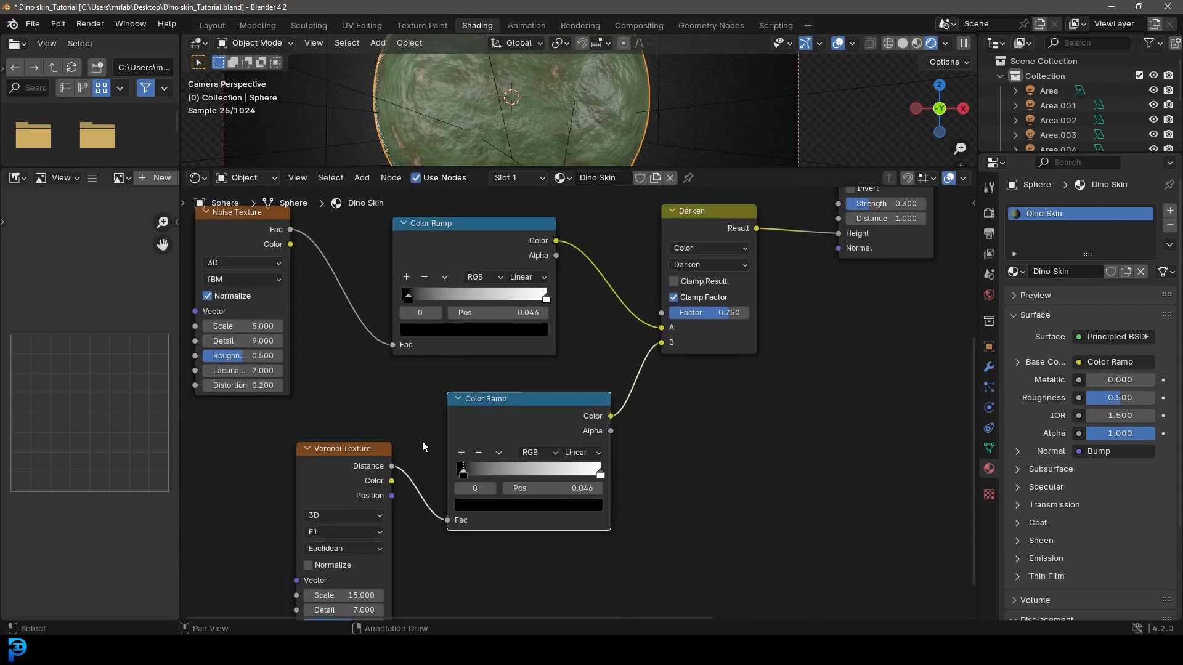
{"action": "left_click_drag", "start_coordinate": [715, 214], "coordinate": [731, 220]}
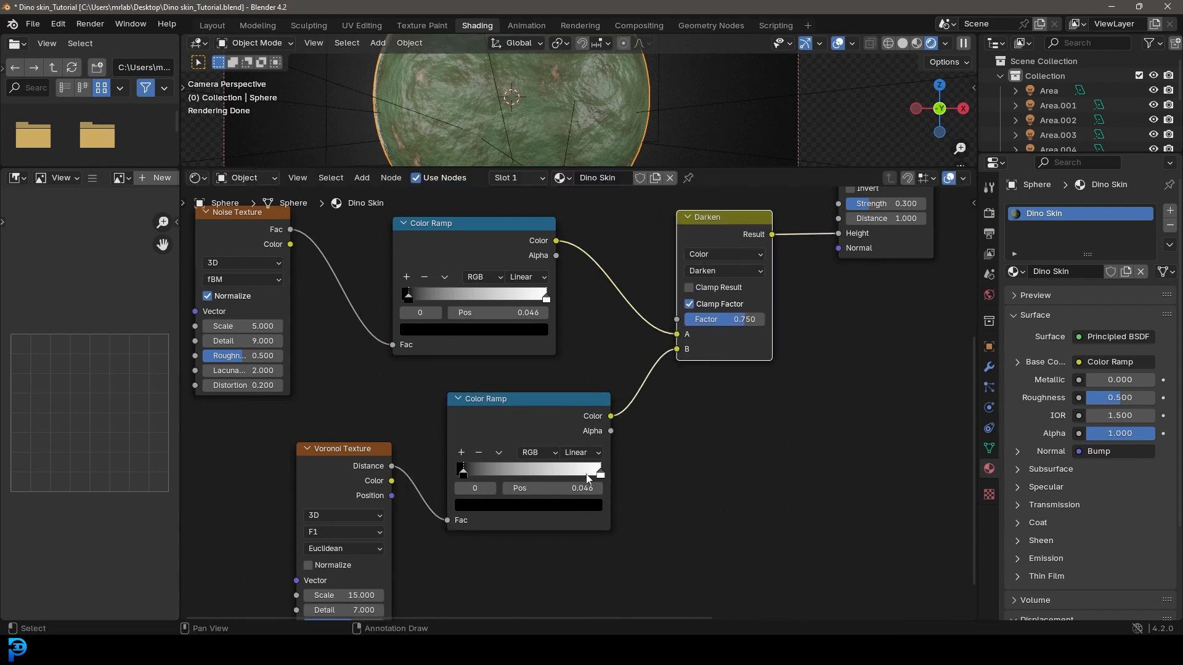
{"action": "left_click_drag", "start_coordinate": [600, 475], "coordinate": [586, 478]}
Step: Move the Texture Coordinate node near the bump textures and link its Generated output to the Vector inputs of the Noise and Voronoi Textures
{"action": "scroll", "coordinate": [394, 480], "scroll_direction": "down", "scroll_amount": 1}
{"action": "middle_click_drag", "start_coordinate": [382, 481], "coordinate": [577, 476]}
{"action": "scroll", "coordinate": [530, 394], "scroll_direction": "down", "scroll_amount": 2}
{"action": "left_click_drag", "start_coordinate": [524, 292], "coordinate": [560, 301]}
{"action": "middle_click_drag", "start_coordinate": [561, 302], "coordinate": [549, 380]}
{"action": "left_click_drag", "start_coordinate": [549, 272], "coordinate": [342, 422]}
{"action": "scroll", "coordinate": [462, 464], "scroll_direction": "up", "scroll_amount": 1}
{"action": "middle_click_drag", "start_coordinate": [462, 464], "coordinate": [423, 354]}
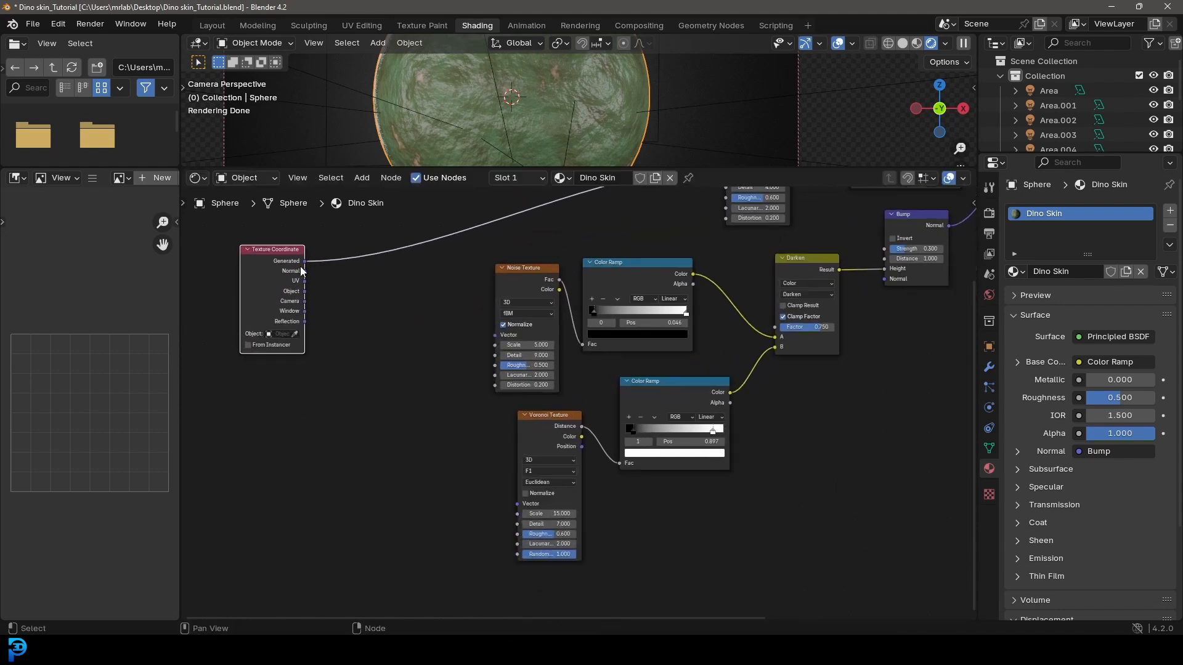
{"action": "left_click_drag", "start_coordinate": [305, 262], "coordinate": [517, 504]}
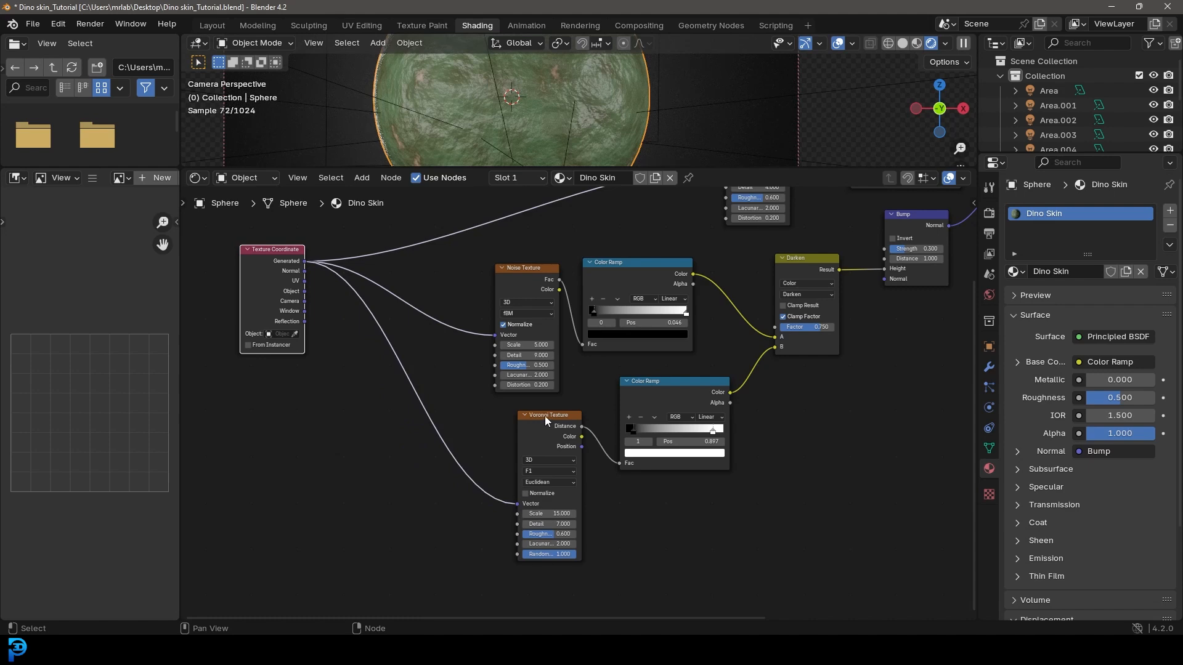
Step: Enlarge the 3D viewport and set the Voronoi Texture's feature output to Distance to Edge
{"action": "left_click_drag", "start_coordinate": [478, 169], "coordinate": [478, 258]}
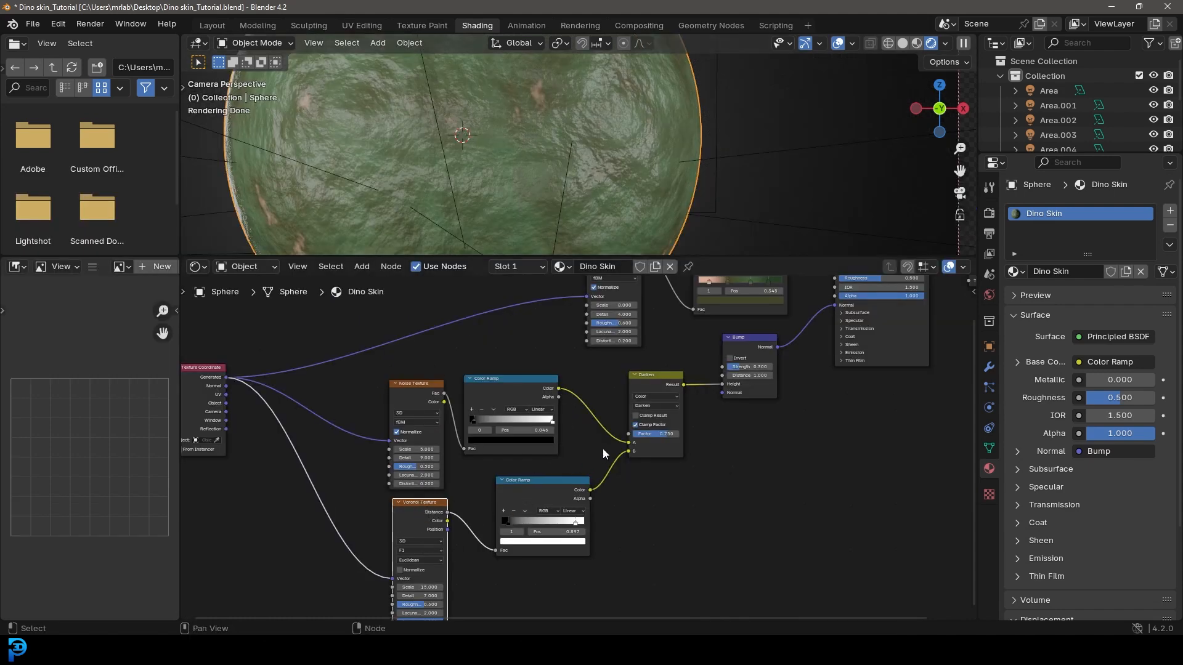
{"action": "scroll", "coordinate": [606, 447], "scroll_direction": "up", "scroll_amount": 2}
{"action": "middle_click_drag", "start_coordinate": [486, 516], "coordinate": [540, 414]}
{"action": "scroll", "coordinate": [468, 448], "scroll_direction": "up", "scroll_amount": 3}
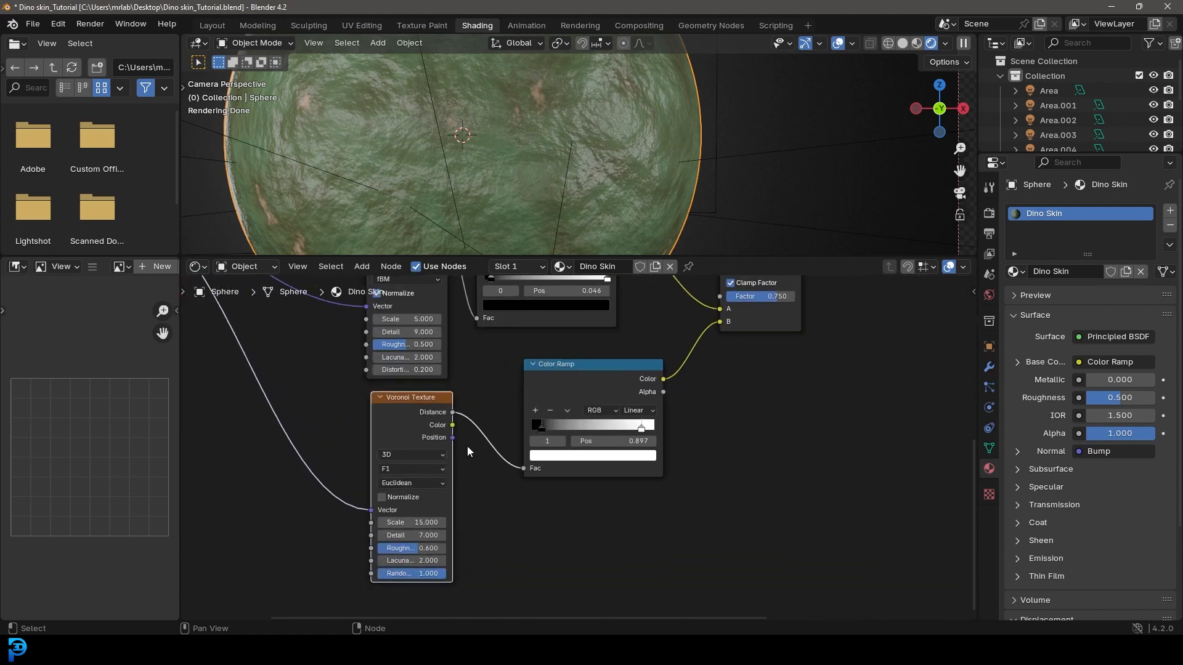
{"action": "left_click", "coordinate": [403, 470]}
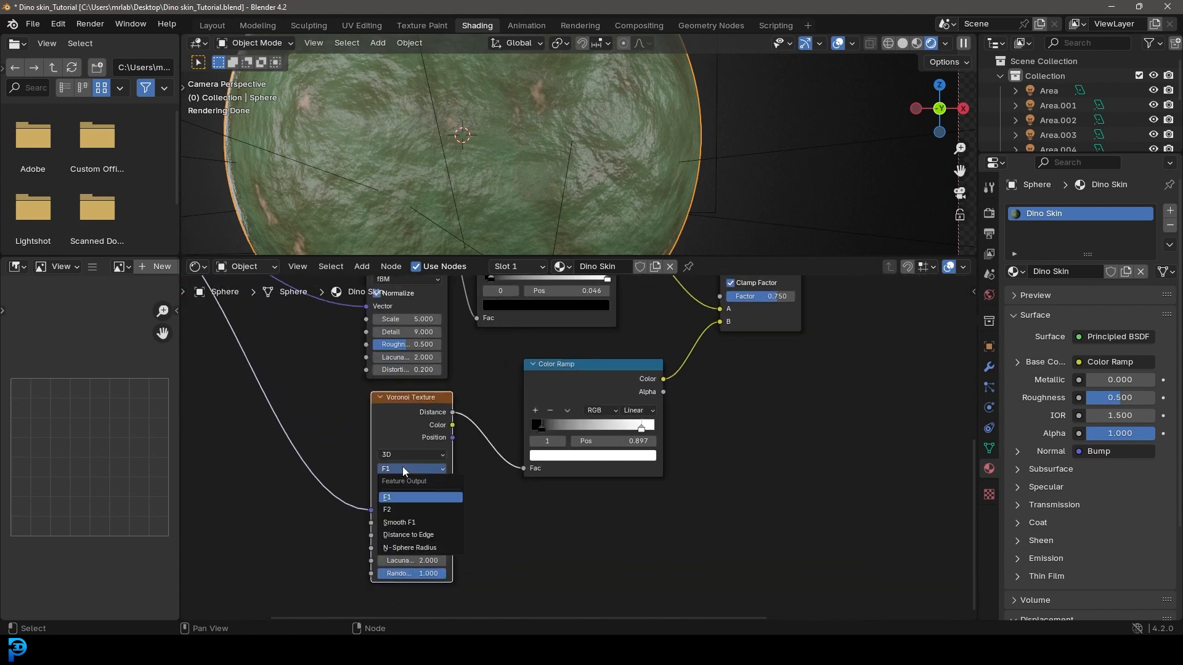
{"action": "left_click", "coordinate": [431, 539]}
Step: On the Voronoi Texture's Color Ramp, move the black stop to the ramp's start and the white stop to about 0.64
{"action": "middle_click_drag", "start_coordinate": [517, 365], "coordinate": [481, 436]}
{"action": "left_click_drag", "start_coordinate": [503, 501], "coordinate": [475, 512]}
{"action": "scroll", "coordinate": [525, 433], "scroll_direction": "up", "scroll_amount": 3}
{"action": "left_click_drag", "start_coordinate": [613, 513], "coordinate": [573, 515]}
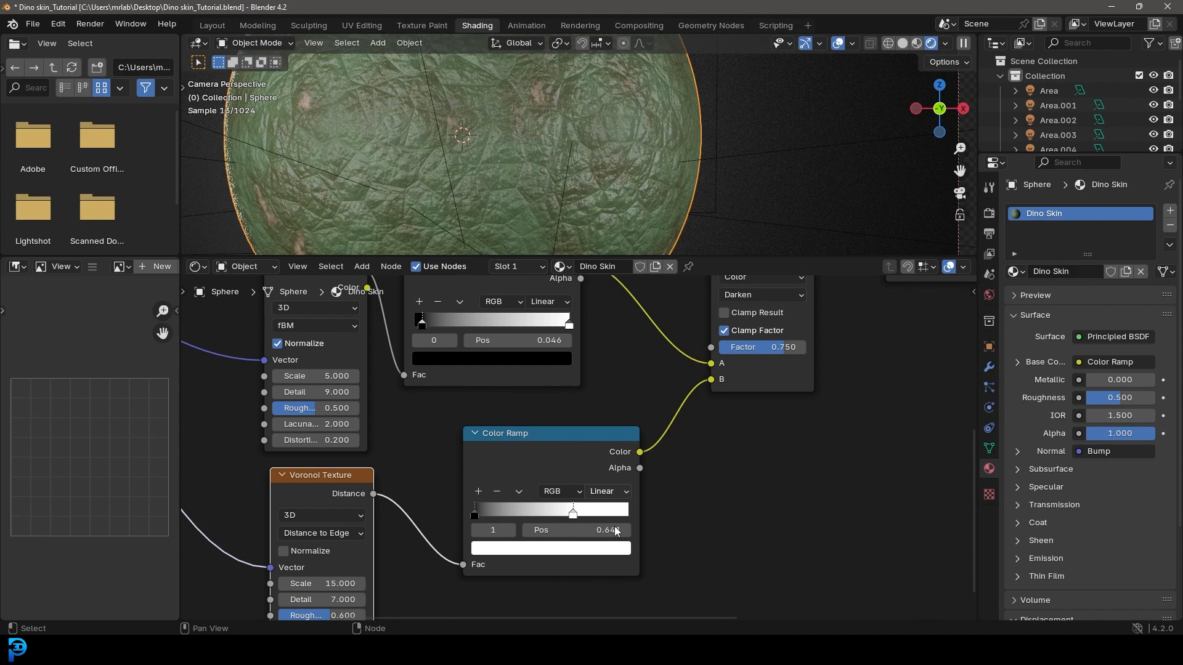
Step: Try different factors on the Darken node and set the factor to 0.9
{"action": "middle_click_drag", "start_coordinate": [603, 353], "coordinate": [572, 469]}
{"action": "left_click_drag", "start_coordinate": [719, 468], "coordinate": [688, 464]}
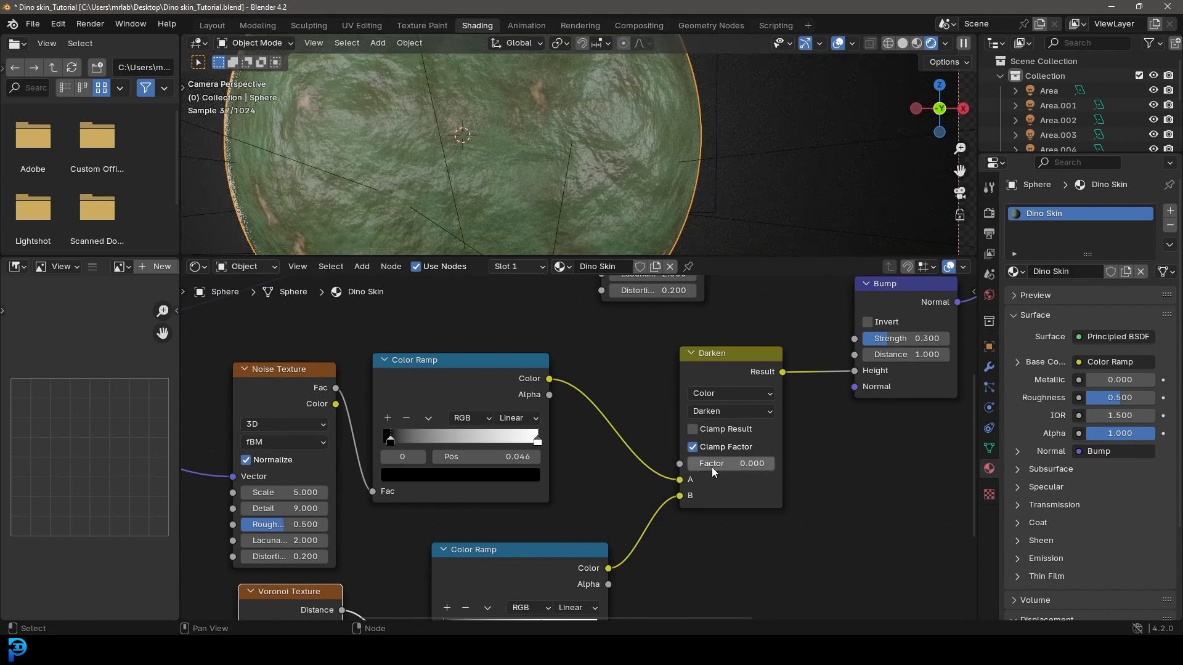
{"action": "left_click_drag", "start_coordinate": [709, 465], "coordinate": [764, 465]}
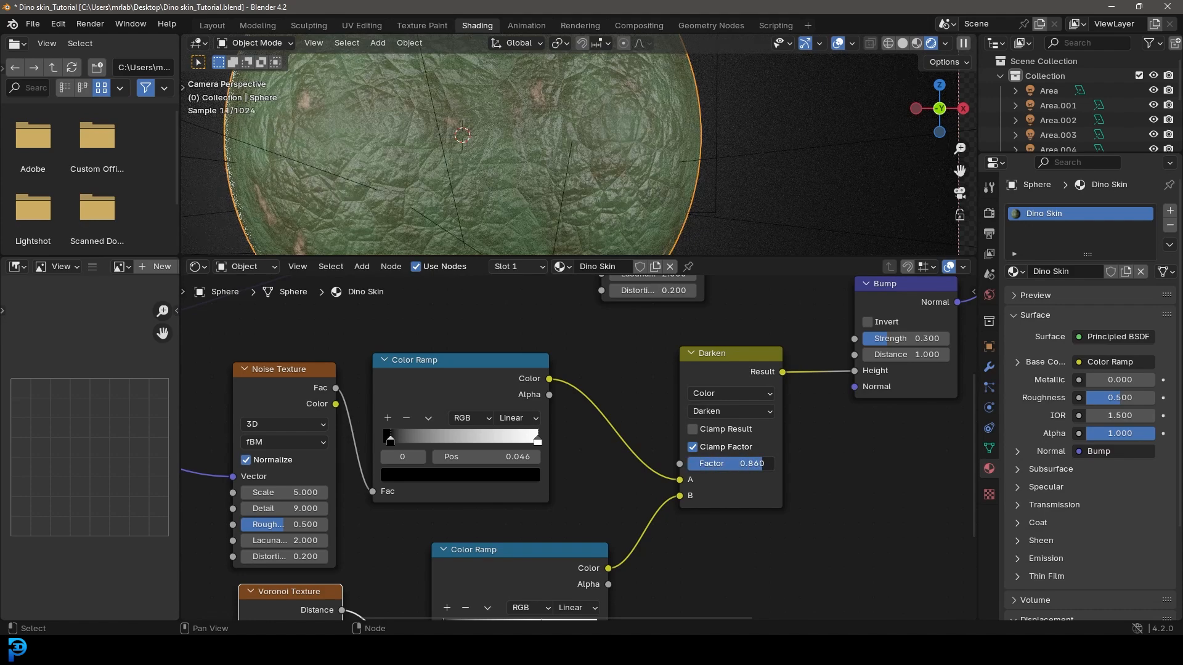
{"action": "left_click", "coordinate": [758, 465]}
{"action": "type", "text": ".9"}
{"action": "key", "text": "Return"}
Step: Set the Bump node's strength to 0.45
{"action": "middle_click_drag", "start_coordinate": [929, 327], "coordinate": [678, 438]}
{"action": "left_click", "coordinate": [676, 441]}
{"action": "type", "text": ".45"}
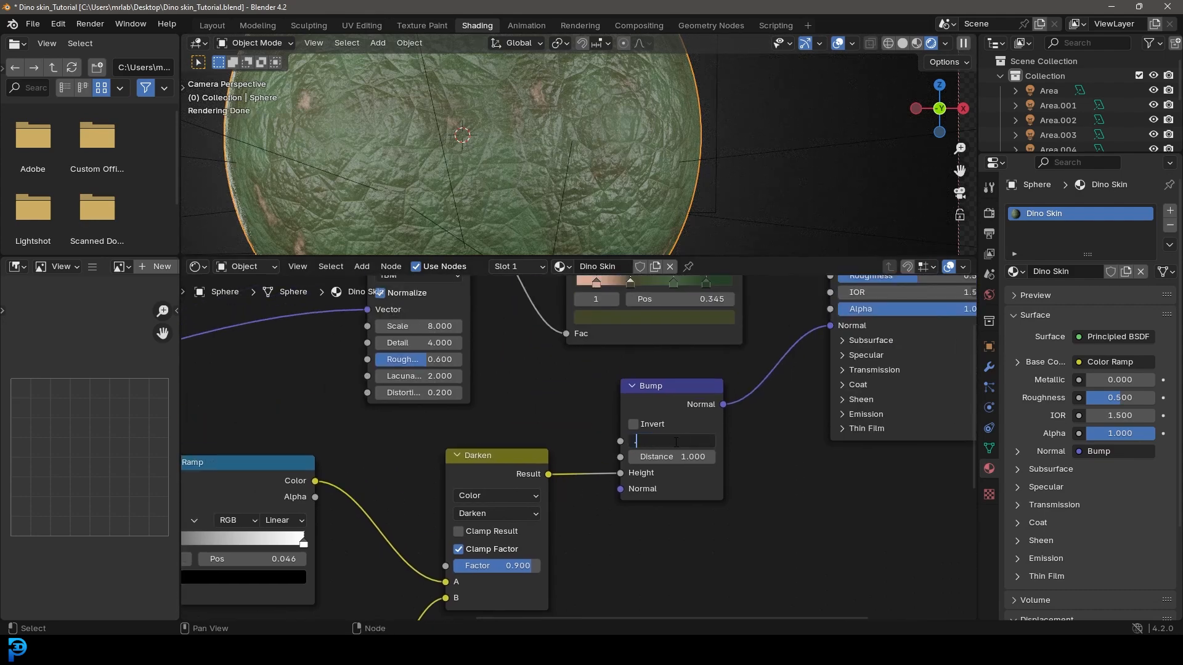
{"action": "key", "text": "Return"}
{"action": "scroll", "coordinate": [525, 149], "scroll_direction": "down", "scroll_amount": 2}
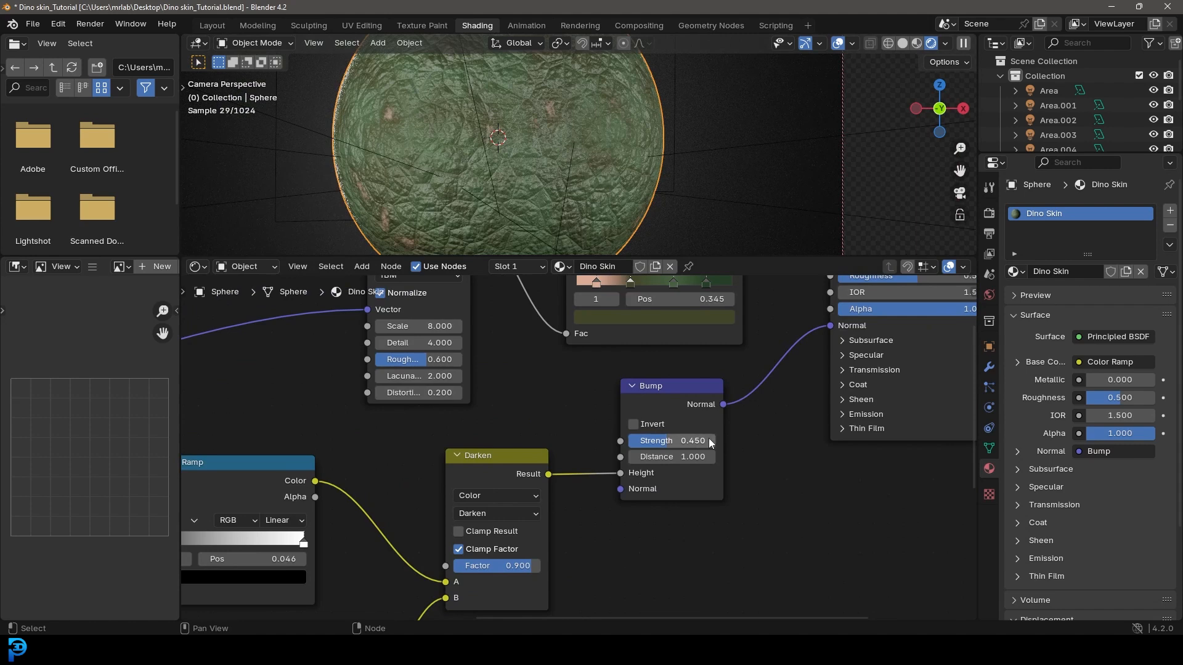
Step: Move the base color's Noise Texture and Color Ramp up and away from the Principled BSDF to make room in the node tree
{"action": "scroll", "coordinate": [709, 438], "scroll_direction": "down", "scroll_amount": 2}
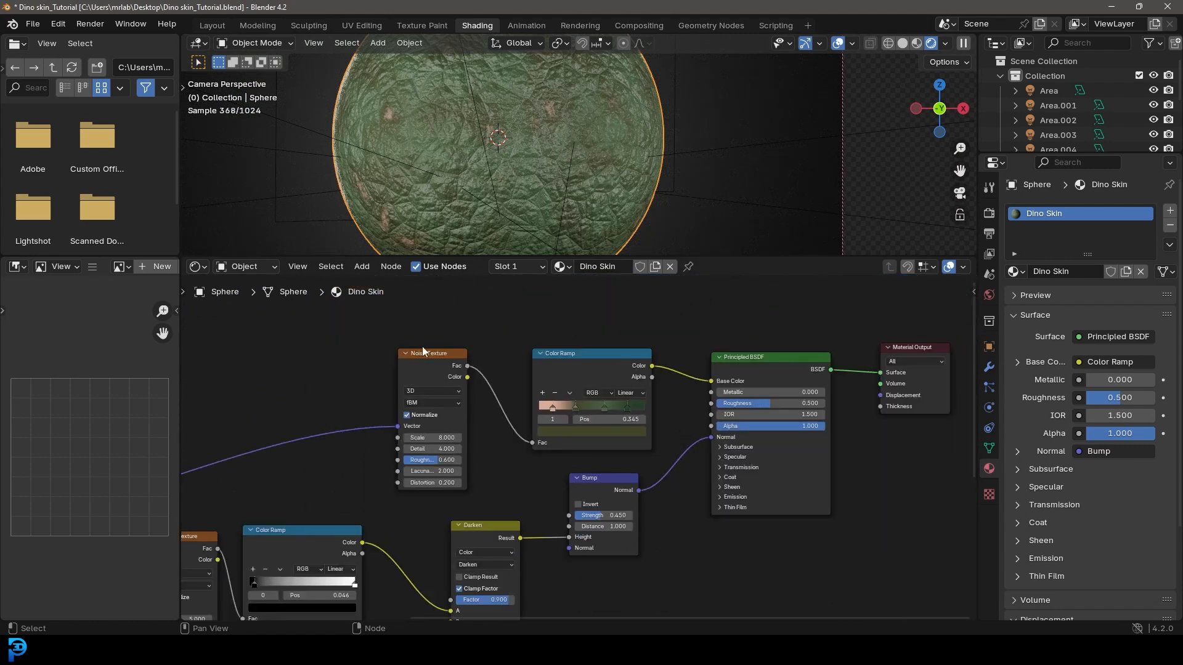
{"action": "left_click_drag", "start_coordinate": [399, 334], "coordinate": [638, 444]}
{"action": "middle_click_drag", "start_coordinate": [589, 384], "coordinate": [659, 430]}
{"action": "left_click_drag", "start_coordinate": [659, 430], "coordinate": [556, 356]}
{"action": "scroll", "coordinate": [518, 483], "scroll_direction": "down", "scroll_amount": 5}
{"action": "middle_click_drag", "start_coordinate": [519, 483], "coordinate": [478, 407]}
{"action": "scroll", "coordinate": [345, 483], "scroll_direction": "up", "scroll_amount": 4}
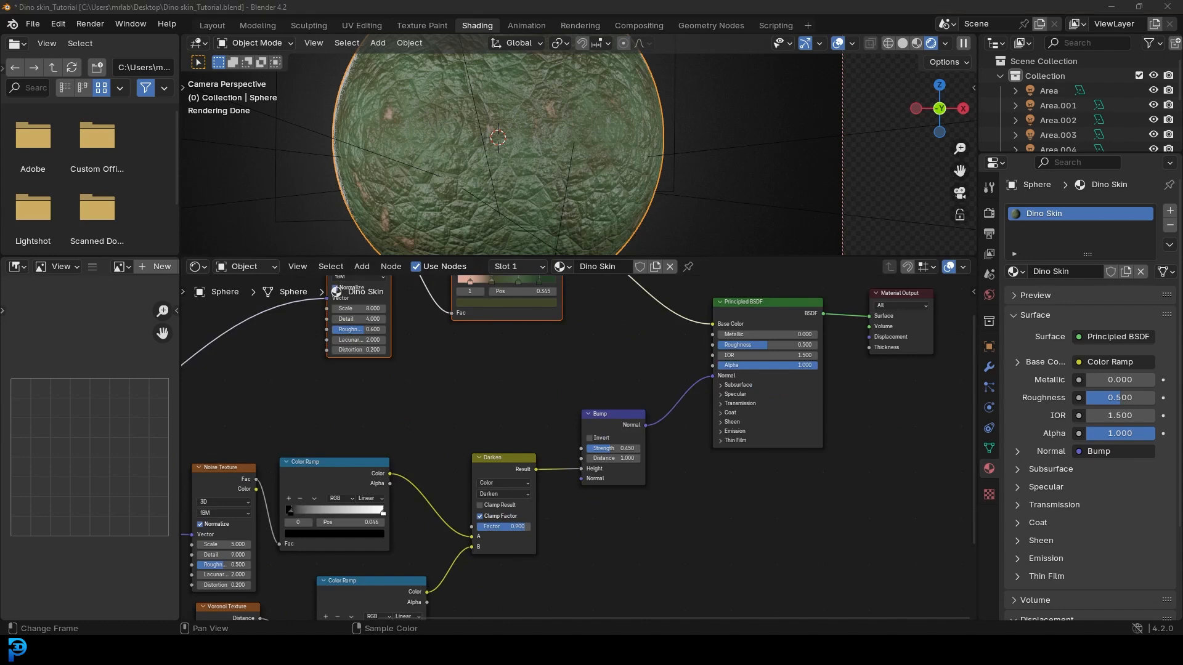
{"action": "middle_click_drag", "start_coordinate": [431, 418], "coordinate": [400, 474]}
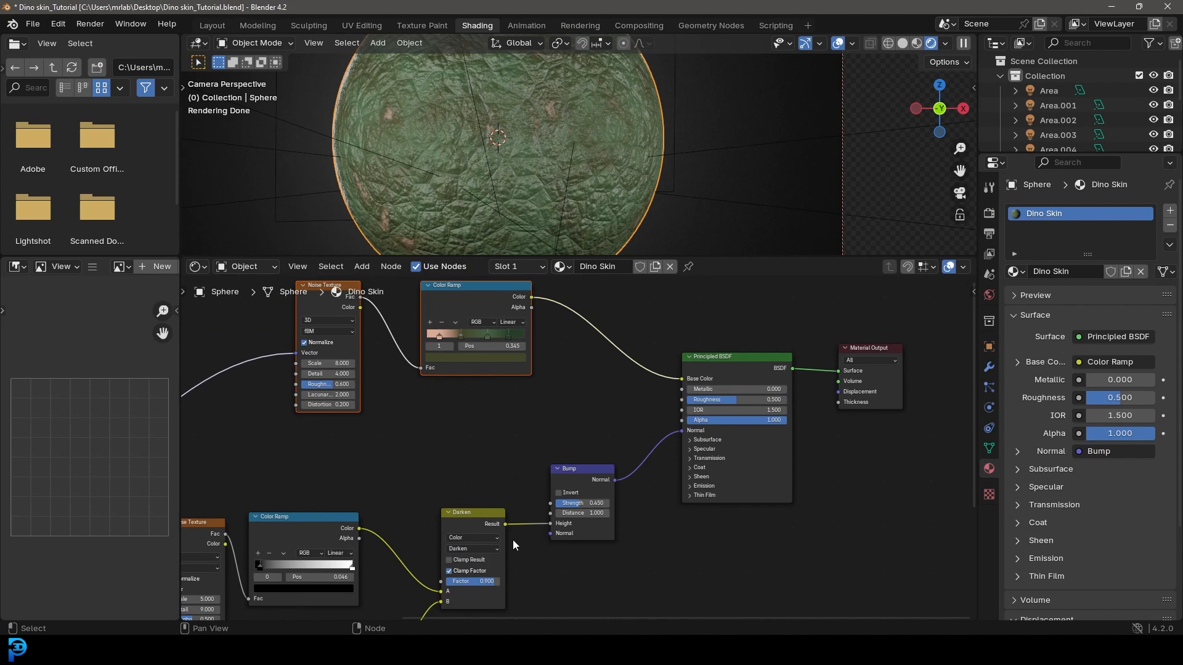
Step: Link the Darken node's Result to the Principled BSDF's Roughness through an Invert Color node with Fac at about 0.629
{"action": "left_click_drag", "start_coordinate": [505, 525], "coordinate": [475, 498]}
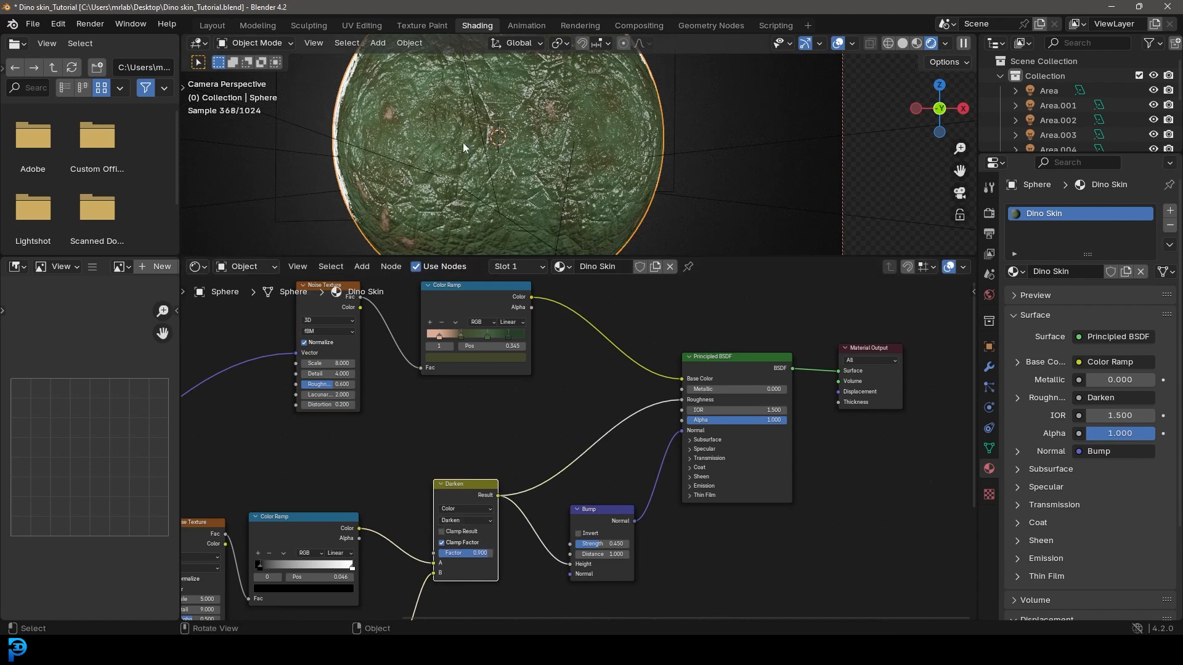
{"action": "scroll", "coordinate": [574, 408], "scroll_direction": "up", "scroll_amount": 2}
{"action": "key", "text": "shift+a"}
{"action": "type", "text": "invce"}
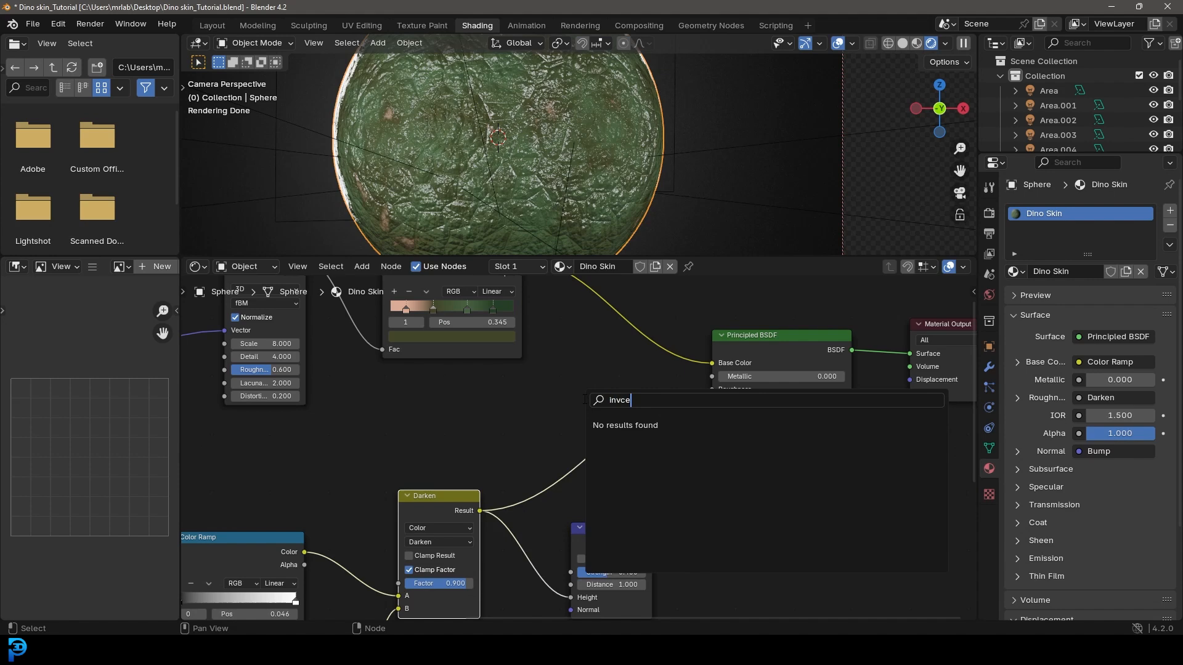
{"action": "key", "text": "BackSpace"}
{"action": "key", "text": "BackSpace"}
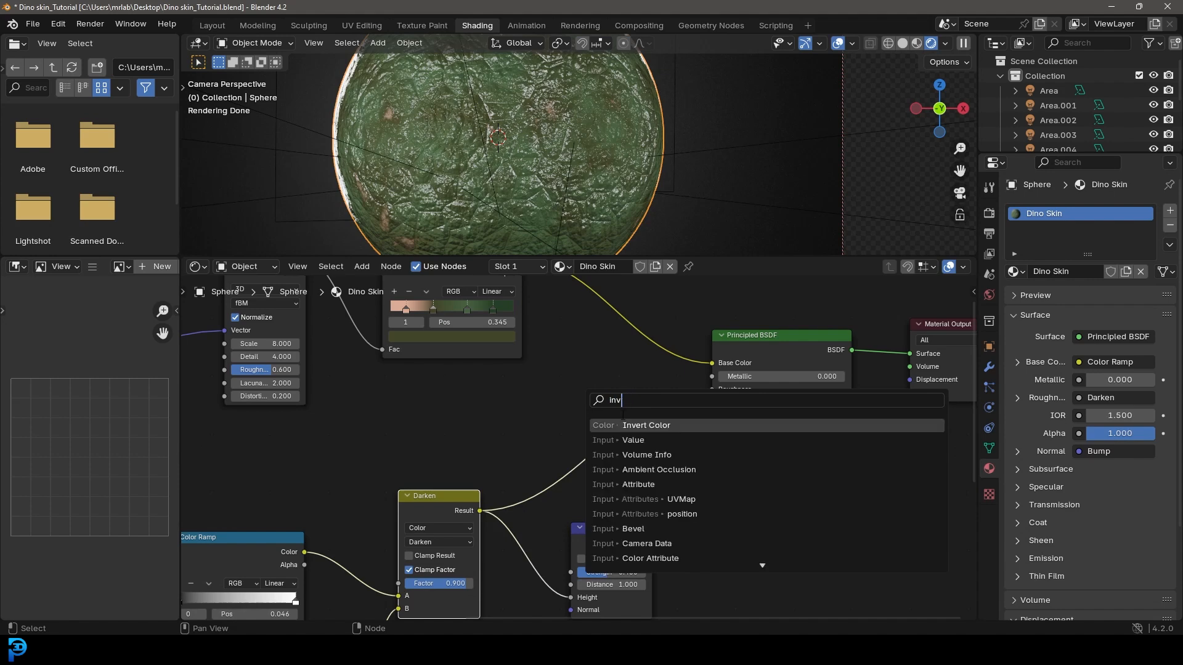
{"action": "left_click", "coordinate": [645, 425]}
{"action": "left_click", "coordinate": [582, 405]}
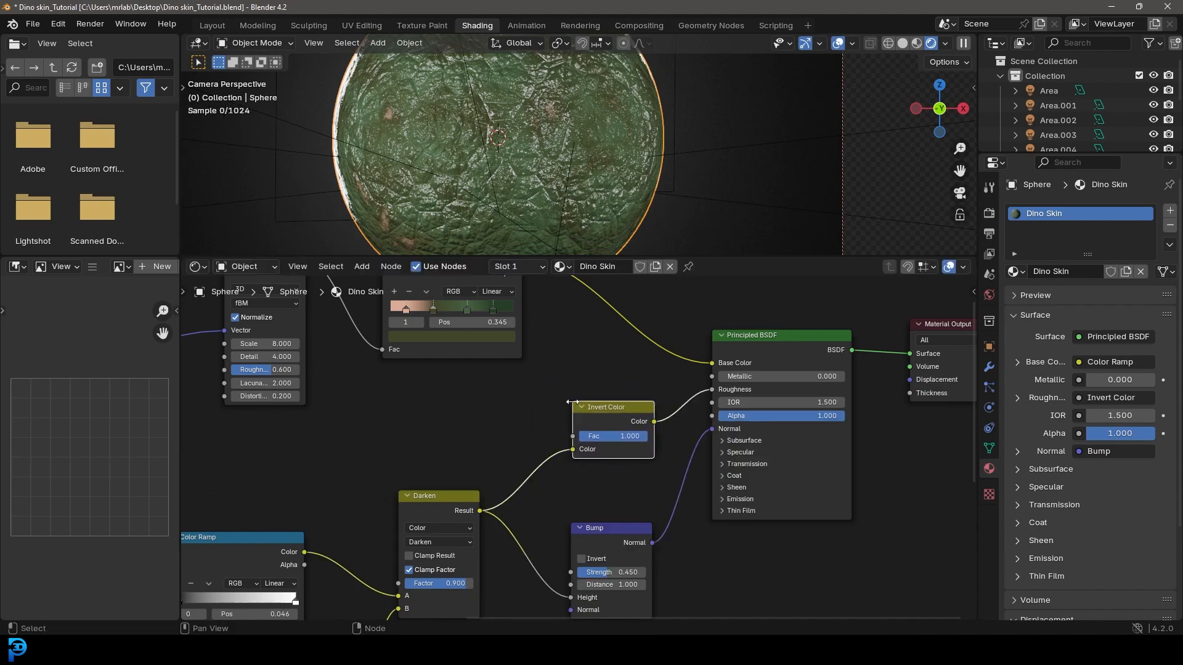
{"action": "scroll", "coordinate": [600, 414], "scroll_direction": "up", "scroll_amount": 1}
{"action": "left_click_drag", "start_coordinate": [659, 435], "coordinate": [628, 434]}
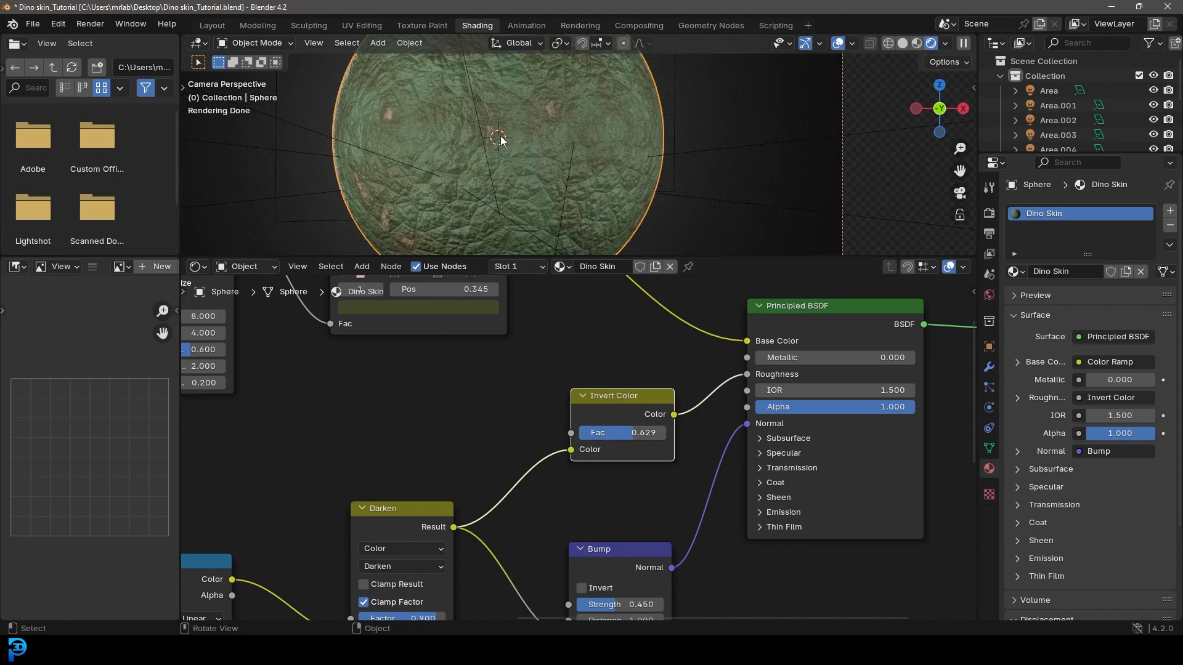
Step: Switch the 3D viewport to solid shading and save the file
{"action": "key", "text": "z"}
{"action": "left_click", "coordinate": [678, 139]}
{"action": "scroll", "coordinate": [619, 160], "scroll_direction": "down", "scroll_amount": 4}
{"action": "key", "text": "ctrl+s"}
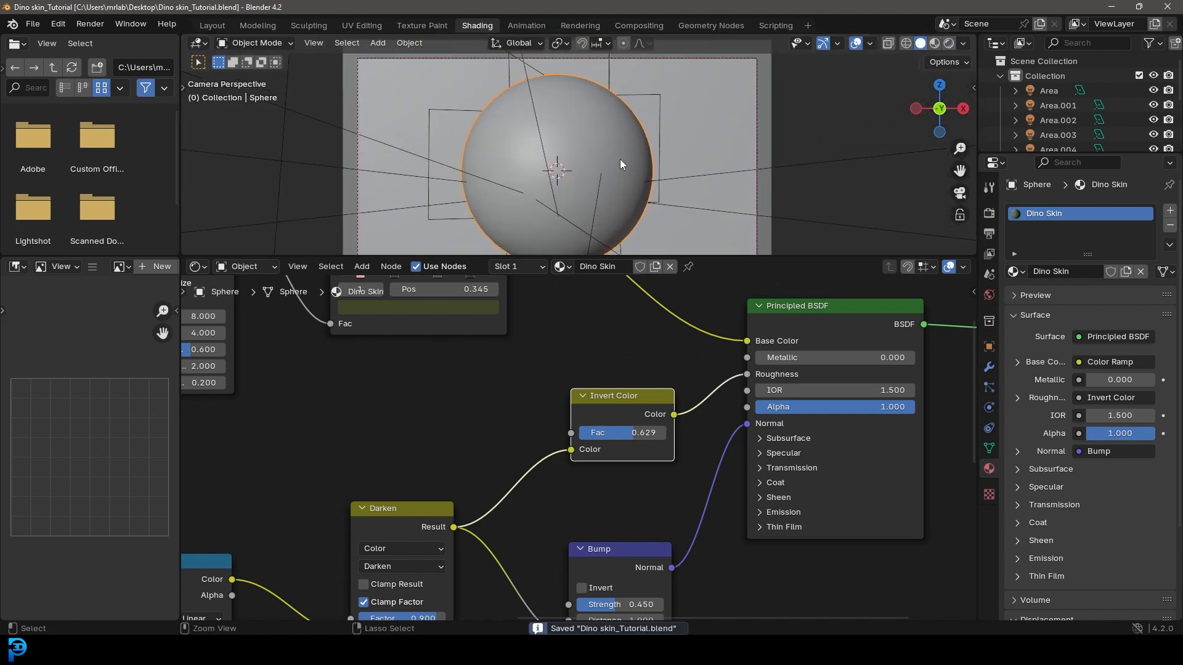
Step: Render the image, examine the sphere's dino skin surface up close, and close the render window
{"action": "scroll", "coordinate": [509, 392], "scroll_direction": "down", "scroll_amount": 2}
{"action": "left_click", "coordinate": [98, 26]}
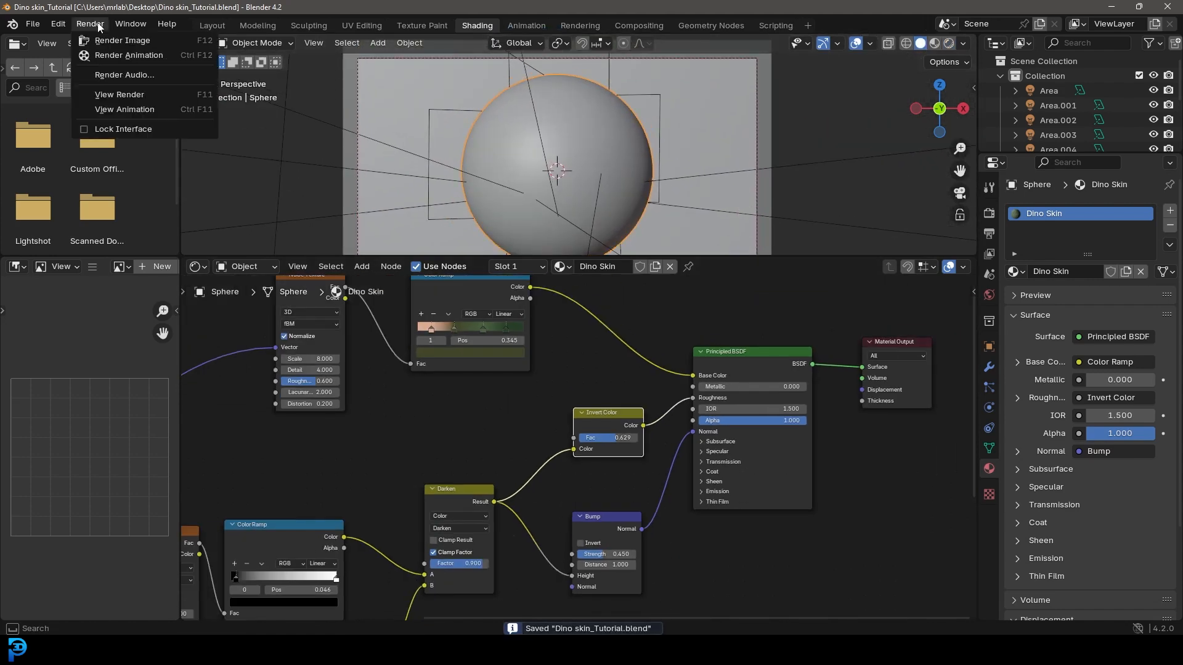
{"action": "left_click", "coordinate": [123, 40]}
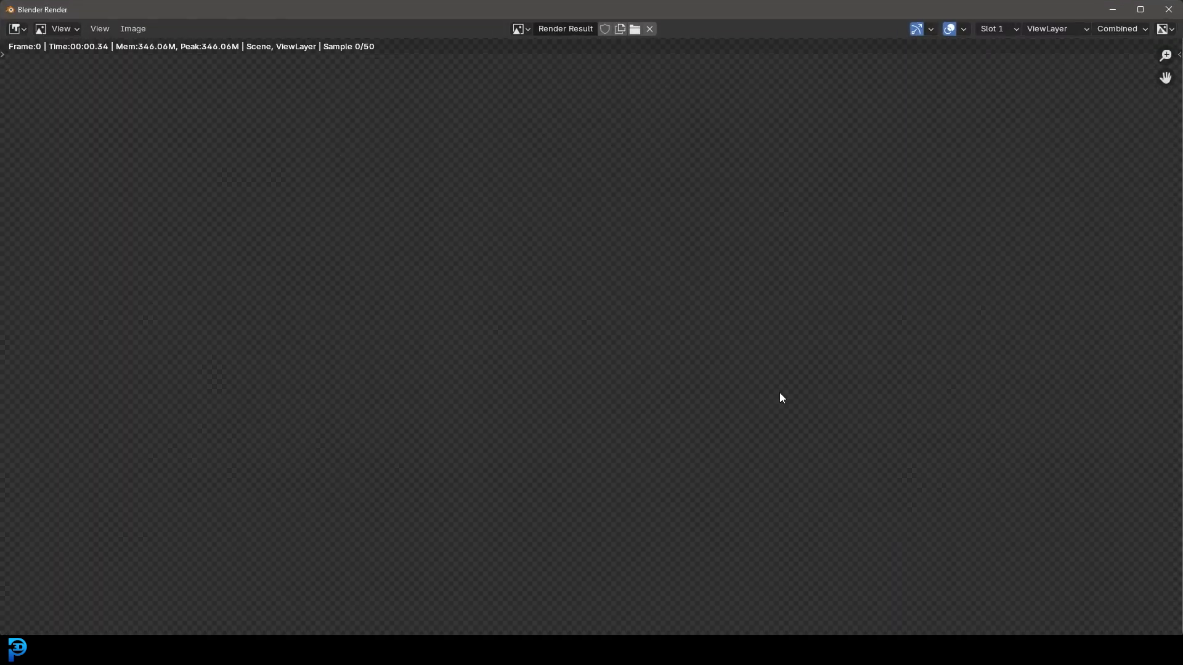
{"action": "scroll", "coordinate": [675, 301], "scroll_direction": "up", "scroll_amount": 4}
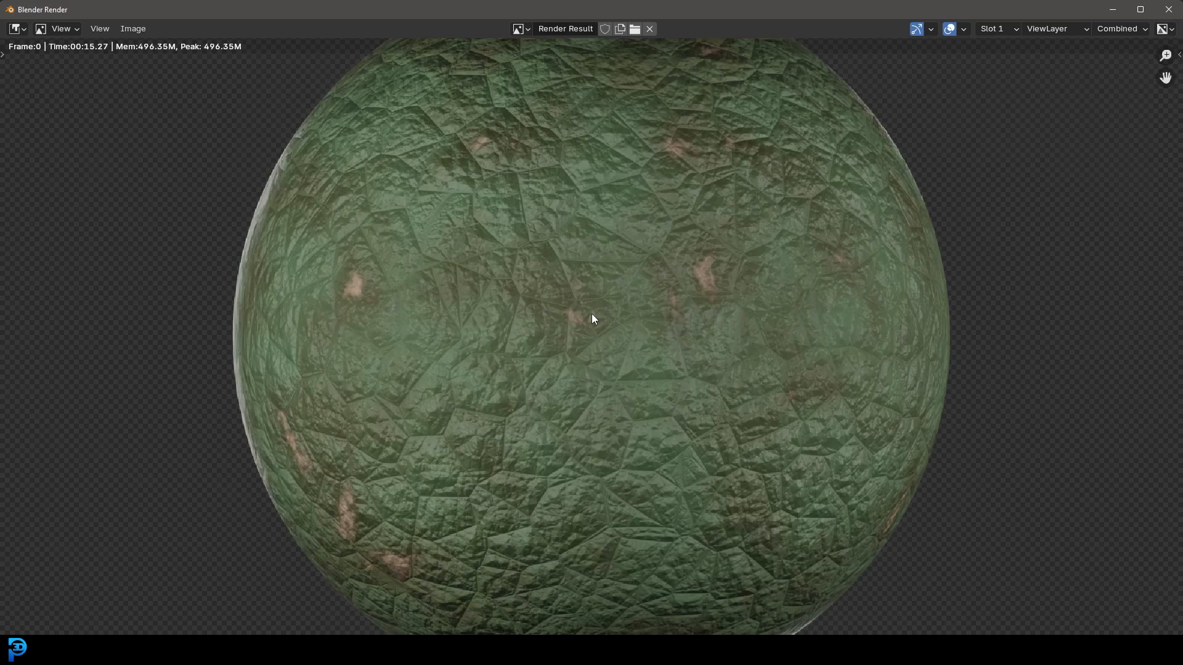
{"action": "left_click", "coordinate": [1167, 9]}
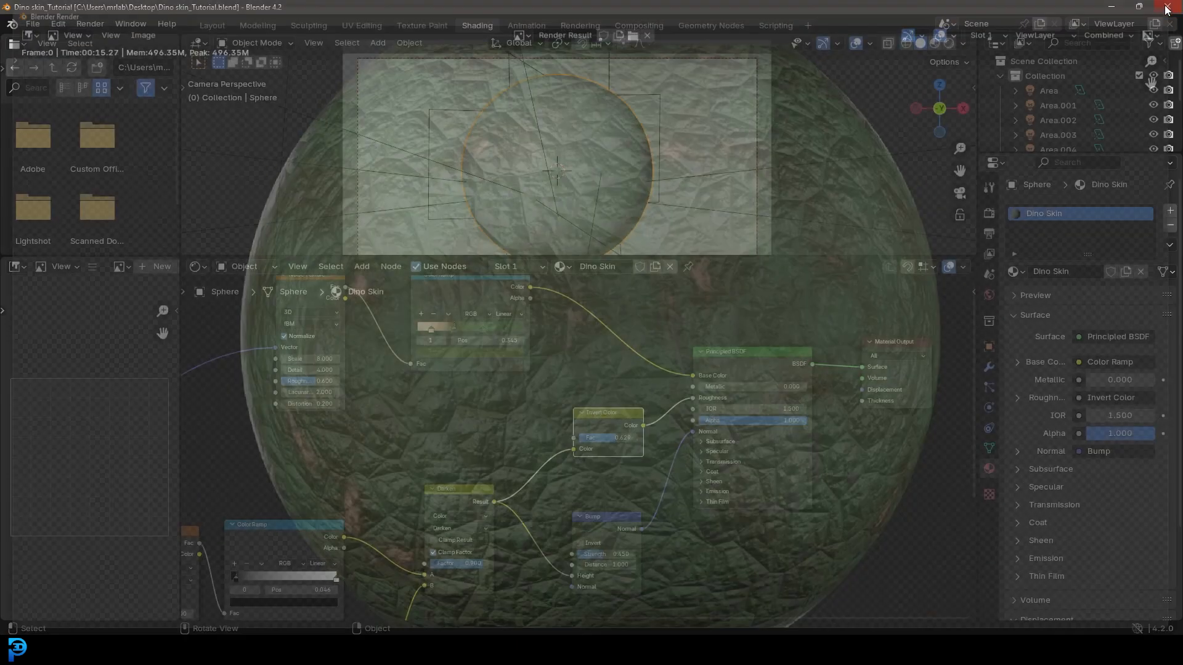
Step: Switch the 3D viewport to rendered shading with a closer view of the sphere
{"action": "scroll", "coordinate": [573, 185], "scroll_direction": "up", "scroll_amount": 2}
{"action": "key", "text": "z"}
{"action": "left_click", "coordinate": [579, 97]}
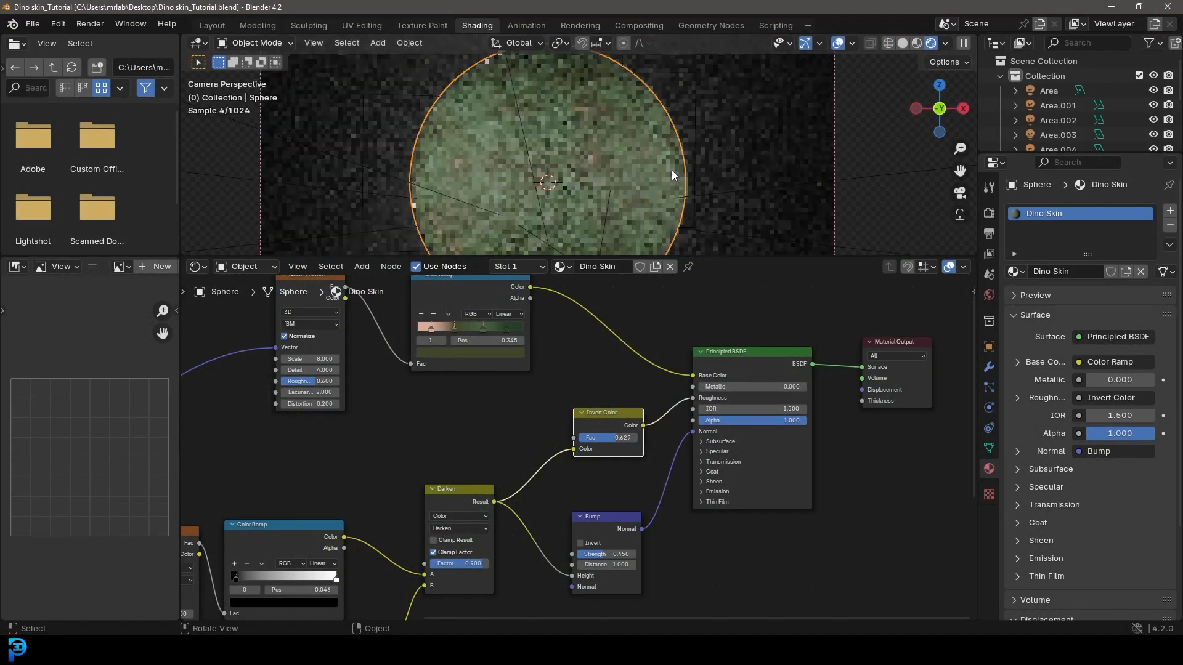
Step: Move the olive stop of the base color's Color Ramp to position 0.353
{"action": "scroll", "coordinate": [556, 470], "scroll_direction": "up", "scroll_amount": 2}
{"action": "scroll", "coordinate": [542, 444], "scroll_direction": "up", "scroll_amount": 3}
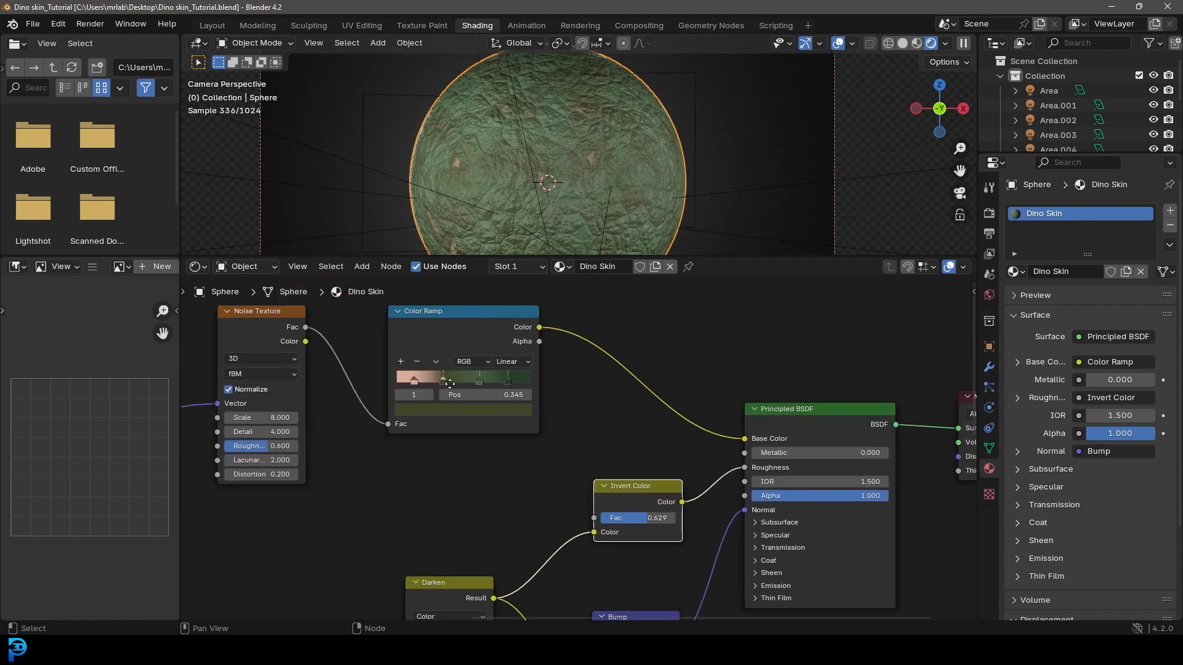
{"action": "left_click", "coordinate": [504, 462]}
{"action": "left_click_drag", "start_coordinate": [507, 462], "coordinate": [561, 463]}
Step: Set the scale of the base color's Noise Texture to 5
{"action": "middle_click_drag", "start_coordinate": [240, 532], "coordinate": [505, 489]}
{"action": "left_click", "coordinate": [502, 488]}
{"action": "type", "text": "5"}
{"action": "key", "text": "Return"}
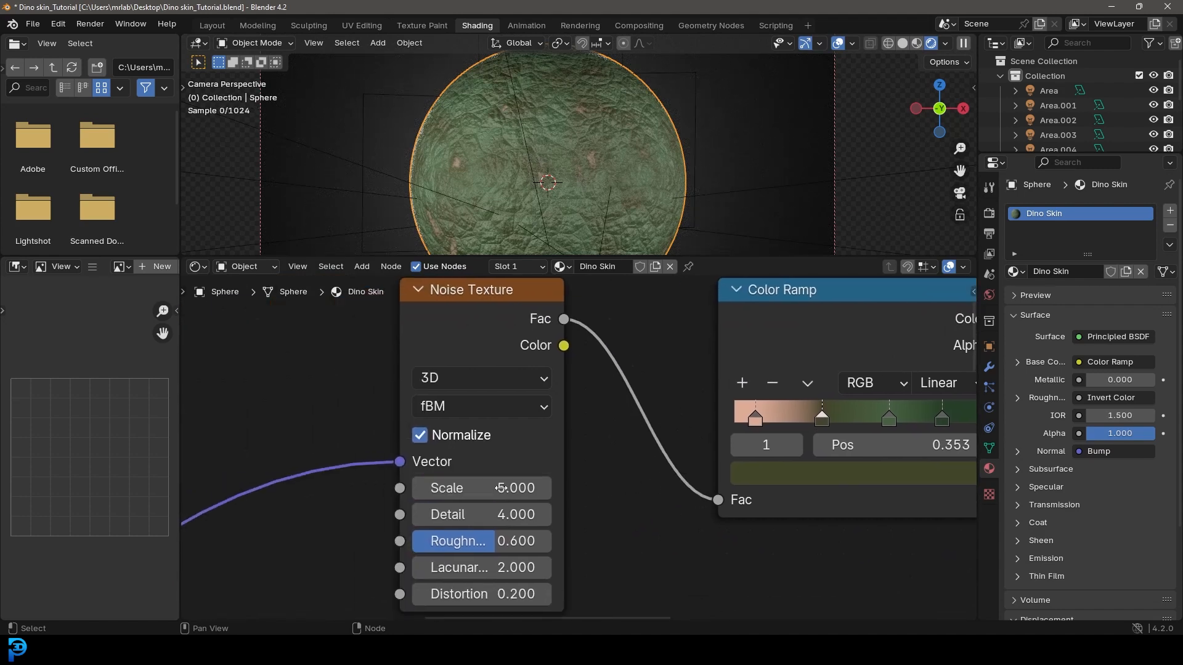
Step: Deselect the sphere and set the Bump node's strength to 0.443
{"action": "key", "text": "alt+a"}
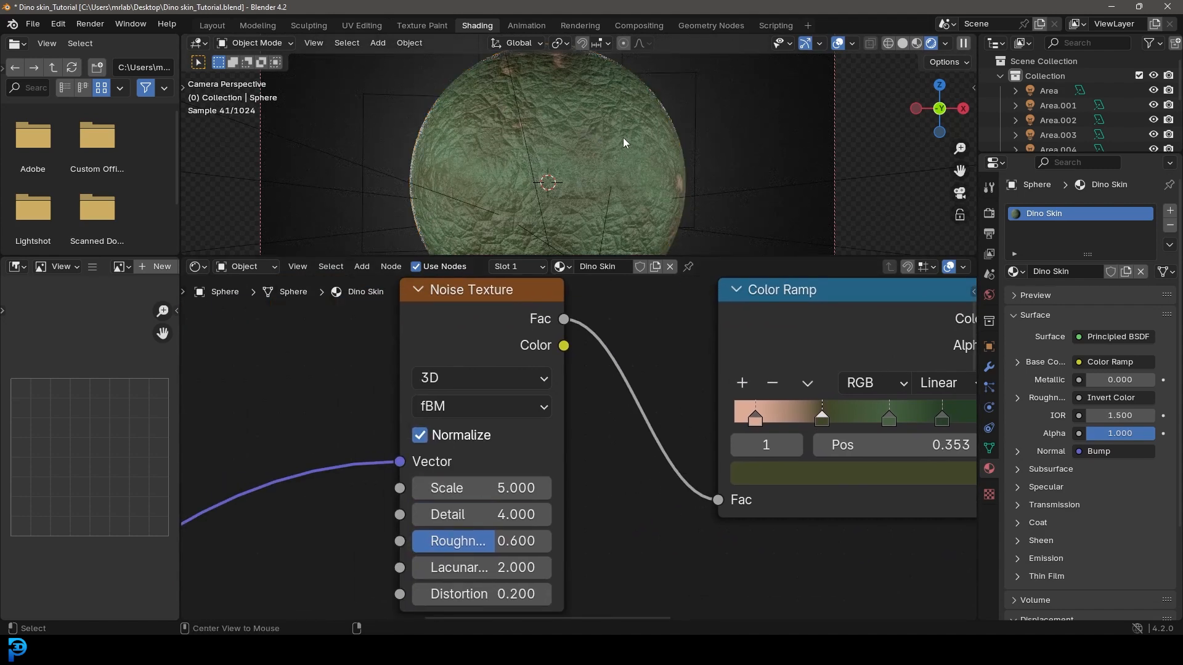
{"action": "scroll", "coordinate": [622, 465], "scroll_direction": "down", "scroll_amount": 4}
{"action": "middle_click_drag", "start_coordinate": [641, 505], "coordinate": [446, 361]}
{"action": "middle_click_drag", "start_coordinate": [757, 524], "coordinate": [482, 393]}
{"action": "mouse_move", "coordinate": [560, 545]}
{"action": "left_mouse_down"}
{"action": "mouse_move", "coordinate": [603, 545]}
{"action": "mouse_move", "coordinate": [547, 544]}
{"action": "mouse_move", "coordinate": [560, 544]}
{"action": "left_mouse_up"}
{"action": "middle_click_drag", "start_coordinate": [429, 480], "coordinate": [602, 349]}
{"action": "middle_click_drag", "start_coordinate": [342, 496], "coordinate": [483, 450]}
{"action": "scroll", "coordinate": [634, 395], "scroll_direction": "up", "scroll_amount": 2}
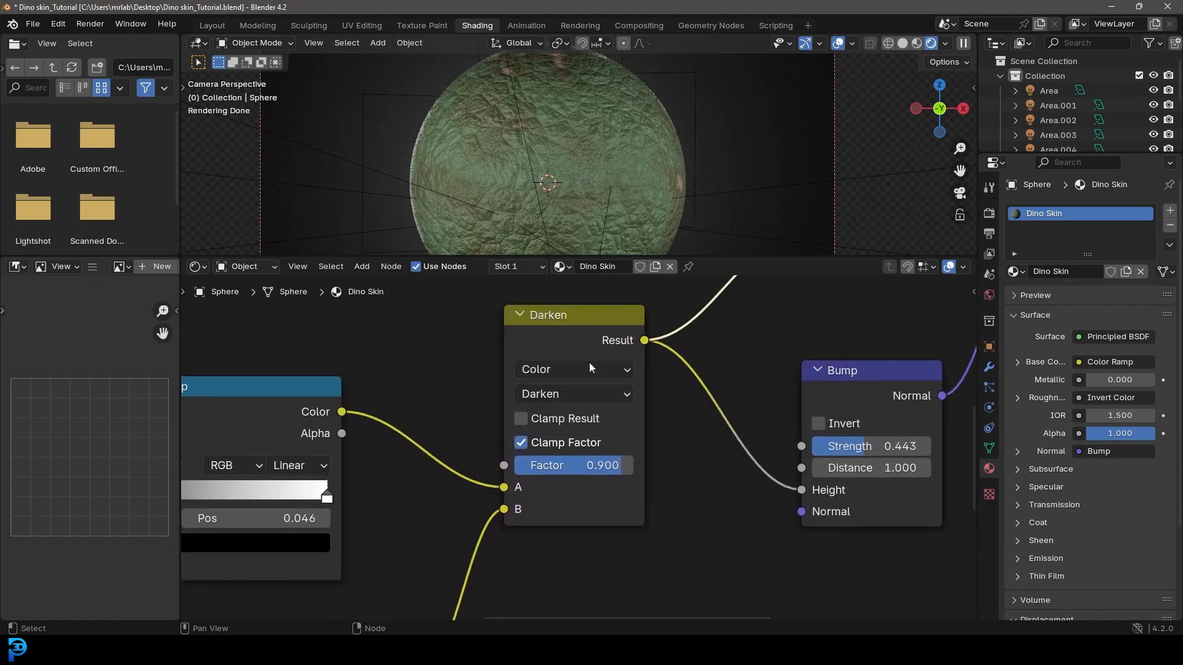
Step: Try a Factor of 0.096 on the Darken node, and set it to 0.921
{"action": "double_click", "coordinate": [600, 472]}
{"action": "type", "text": "0.096"}
{"action": "key", "text": "Return"}
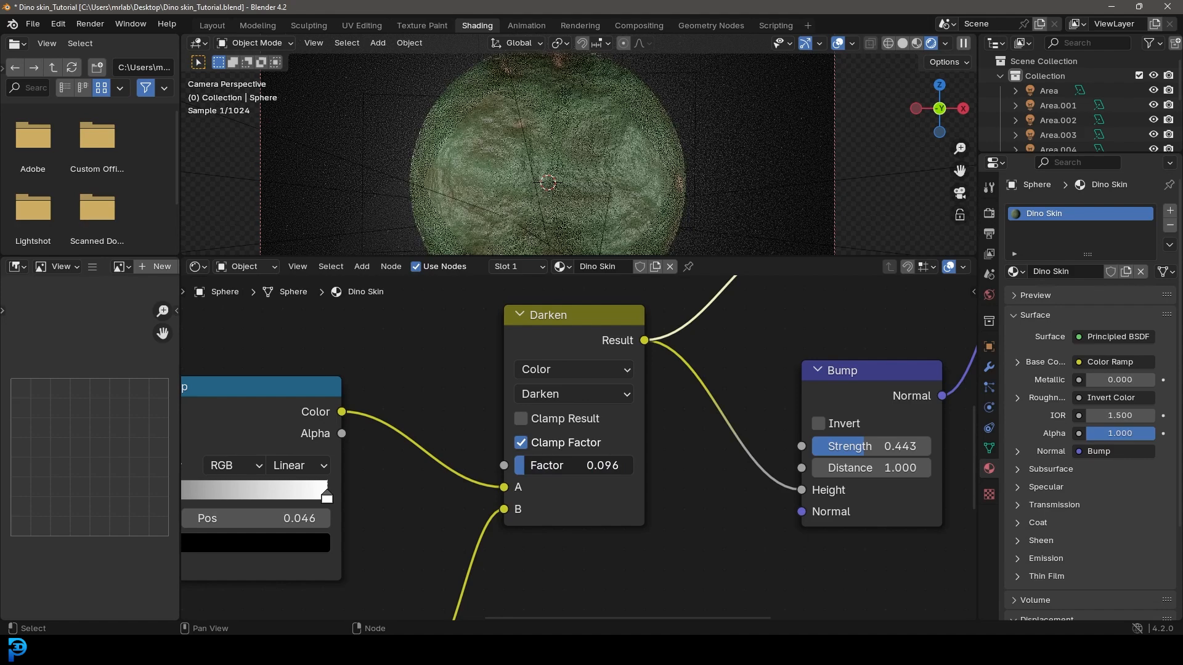
{"action": "double_click", "coordinate": [573, 466]}
{"action": "type", "text": "0.921"}
{"action": "key", "text": "Return"}
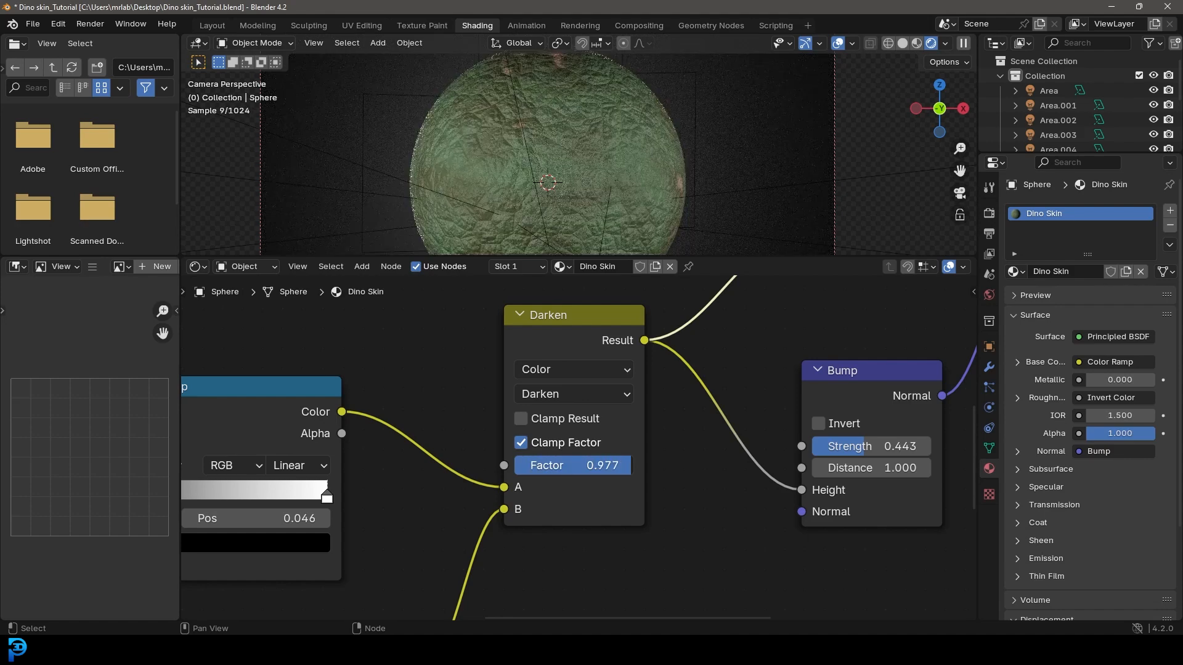
Step: Place the white stop of the Voronoi Texture's Color Ramp at position 0.550 and keep its color pure white
{"action": "middle_click_drag", "start_coordinate": [525, 520], "coordinate": [696, 305]}
{"action": "left_click_drag", "start_coordinate": [507, 536], "coordinate": [454, 542]}
{"action": "left_click", "coordinate": [505, 580]}
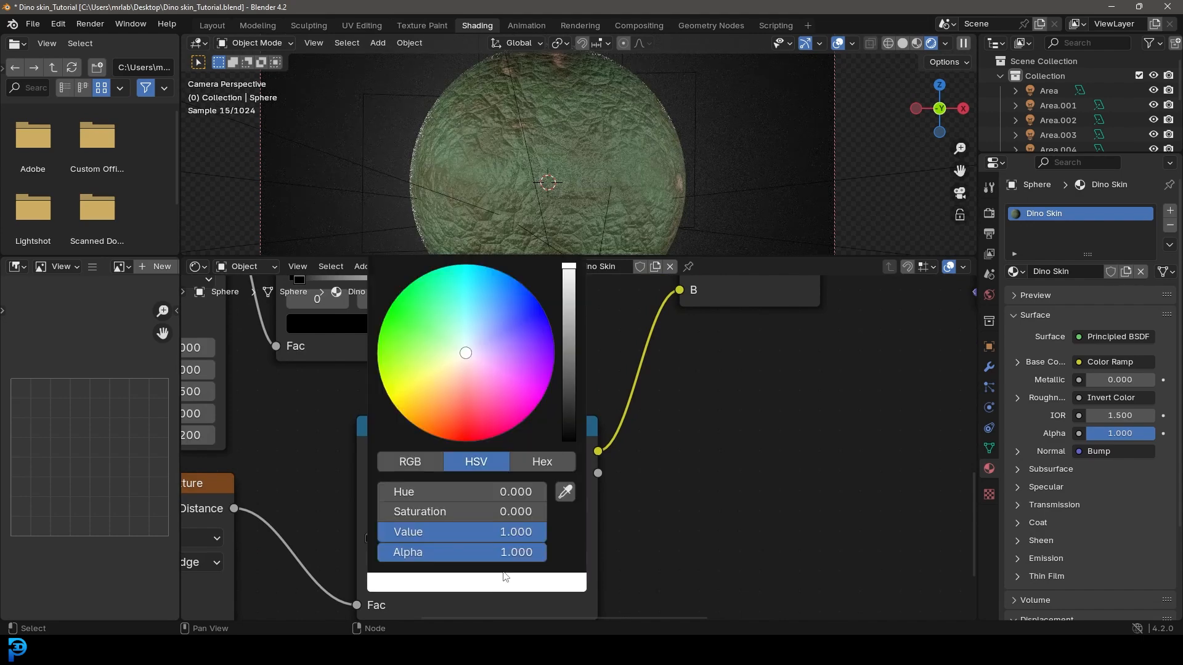
{"action": "mouse_move", "coordinate": [578, 281]}
{"action": "left_mouse_down"}
{"action": "mouse_move", "coordinate": [572, 368]}
{"action": "mouse_move", "coordinate": [574, 266]}
{"action": "left_mouse_up"}
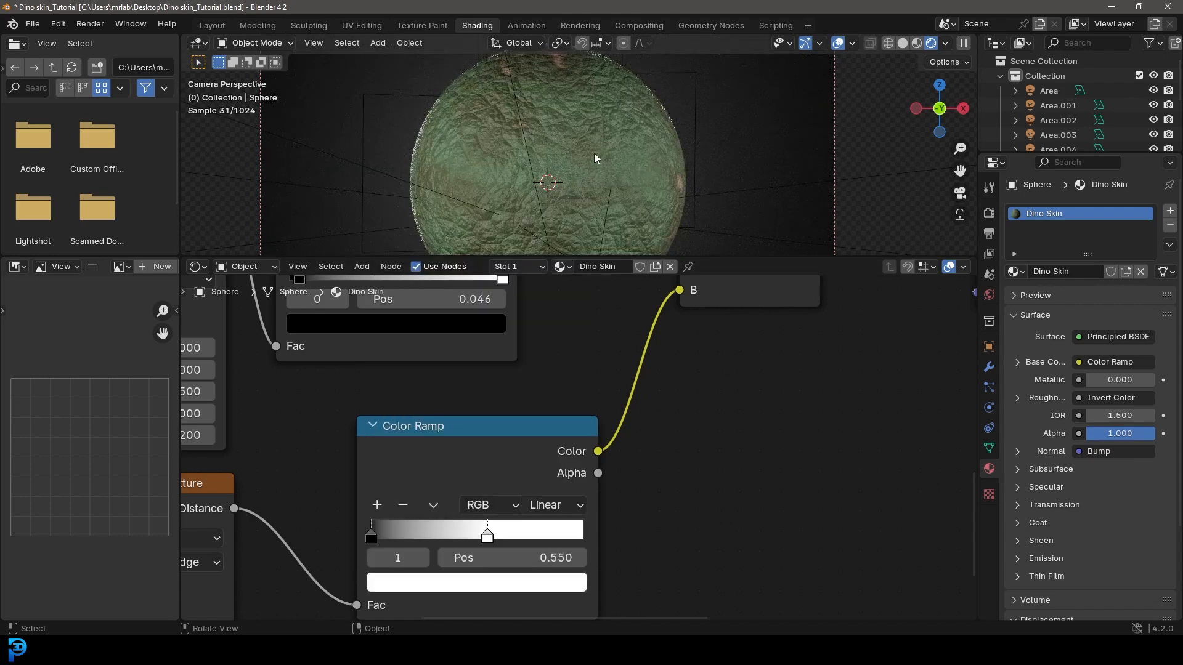
Step: Try a lower scale on the base color's Noise Texture, and set the scale to 3
{"action": "scroll", "coordinate": [546, 398], "scroll_direction": "down", "scroll_amount": 4}
{"action": "middle_click_drag", "start_coordinate": [356, 335], "coordinate": [488, 508]}
{"action": "scroll", "coordinate": [568, 407], "scroll_direction": "down", "scroll_amount": 4}
{"action": "middle_click_drag", "start_coordinate": [568, 406], "coordinate": [346, 527]}
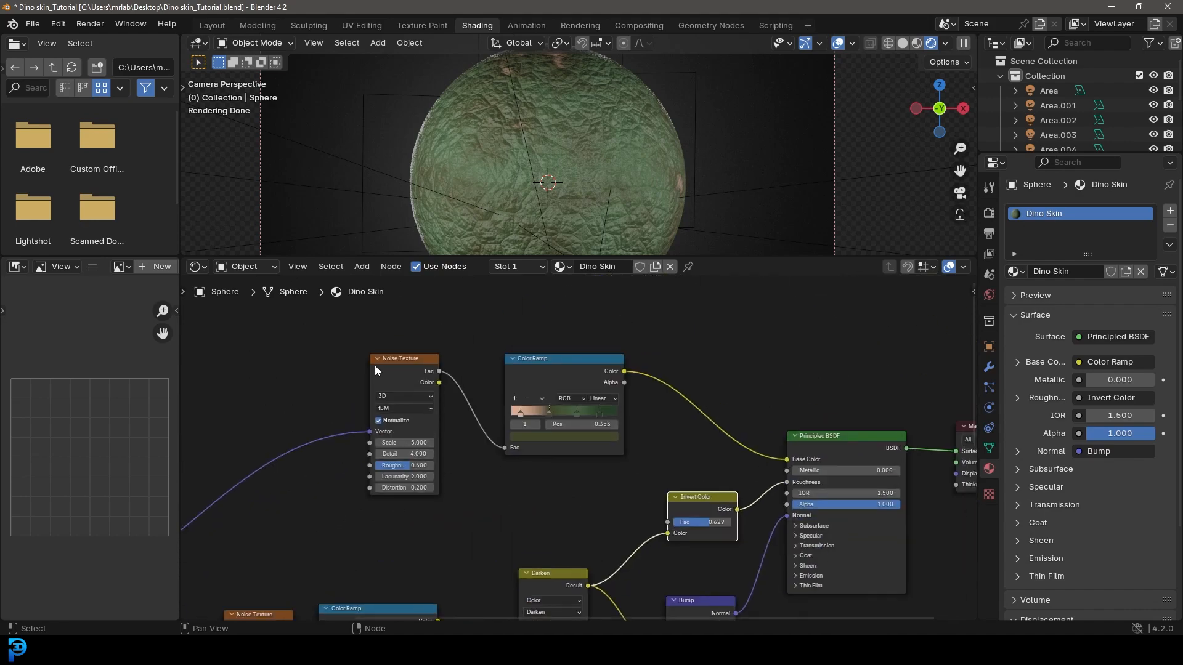
{"action": "scroll", "coordinate": [335, 346], "scroll_direction": "up", "scroll_amount": 3}
{"action": "middle_click_drag", "start_coordinate": [363, 446], "coordinate": [586, 427]}
{"action": "scroll", "coordinate": [586, 427], "scroll_direction": "up", "scroll_amount": 1}
{"action": "left_click_drag", "start_coordinate": [508, 463], "coordinate": [370, 464]}
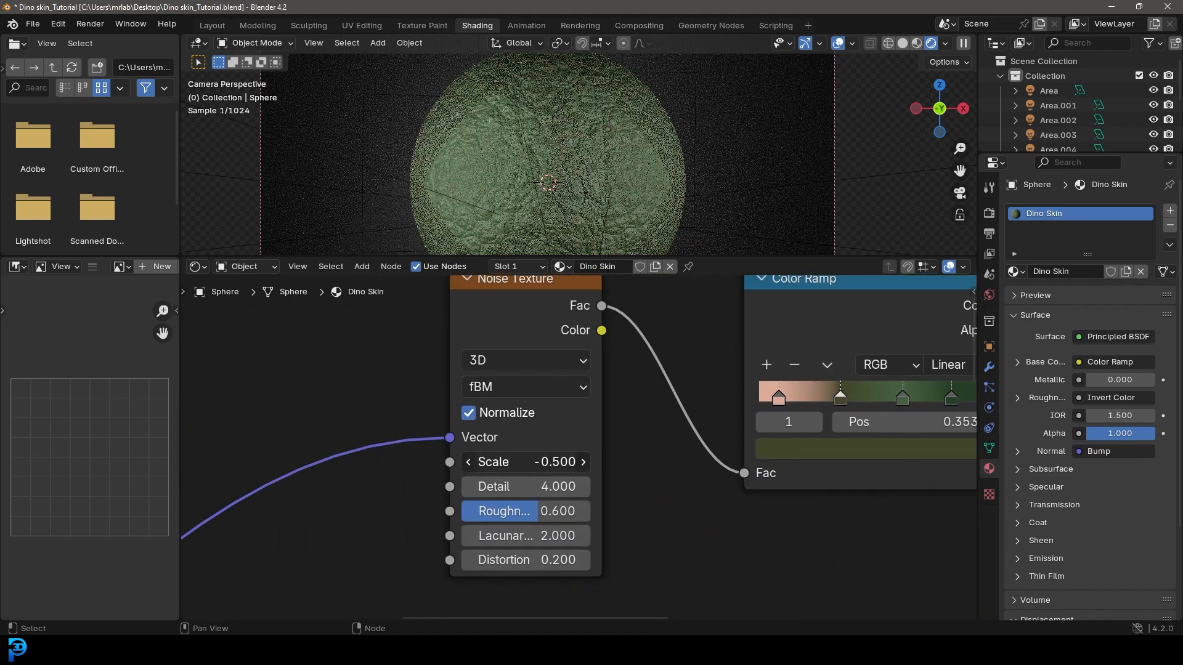
{"action": "left_click", "coordinate": [543, 461]}
{"action": "type", "text": "5"}
{"action": "key", "text": "Return"}
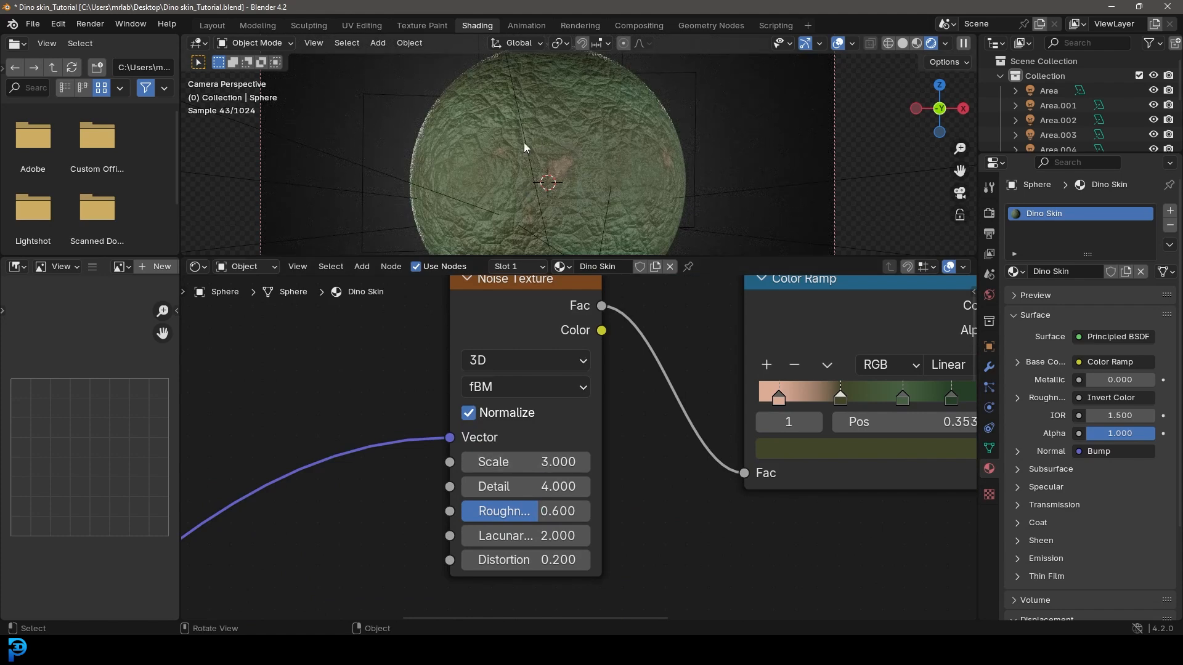
Step: Switch the 3D viewport back to solid shading and bring the Dino Skin node tree into view
{"action": "middle_click_drag", "start_coordinate": [670, 370], "coordinate": [423, 470]}
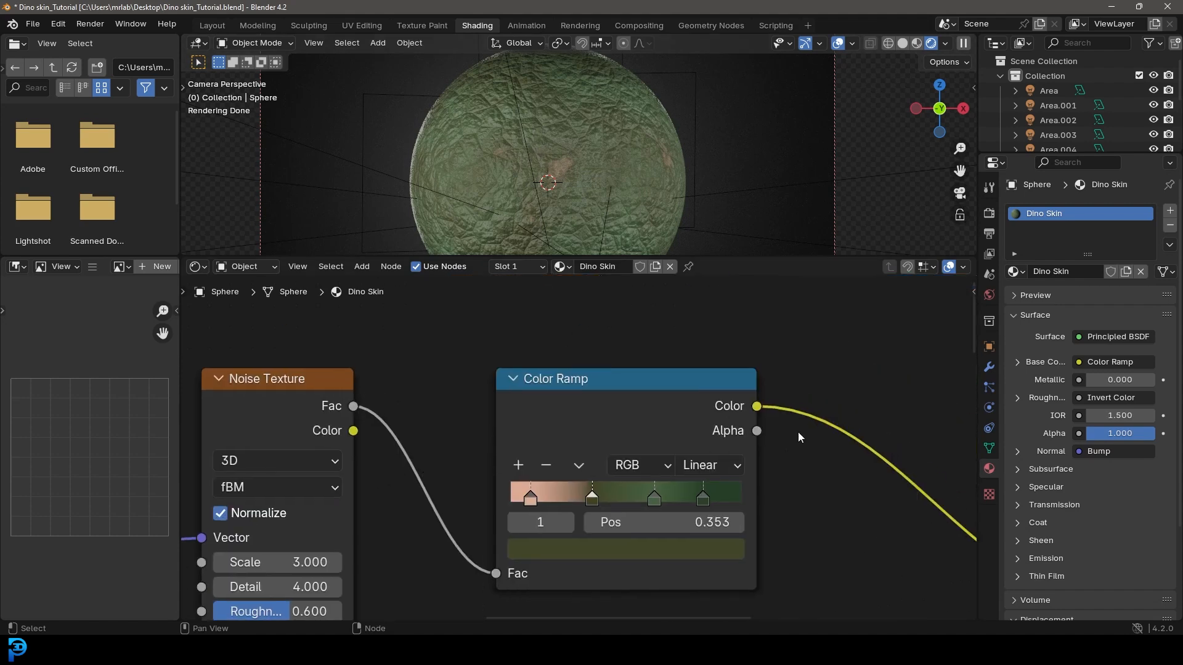
{"action": "key", "text": "z"}
{"action": "left_click", "coordinate": [641, 126]}
{"action": "scroll", "coordinate": [829, 435], "scroll_direction": "down", "scroll_amount": 2}
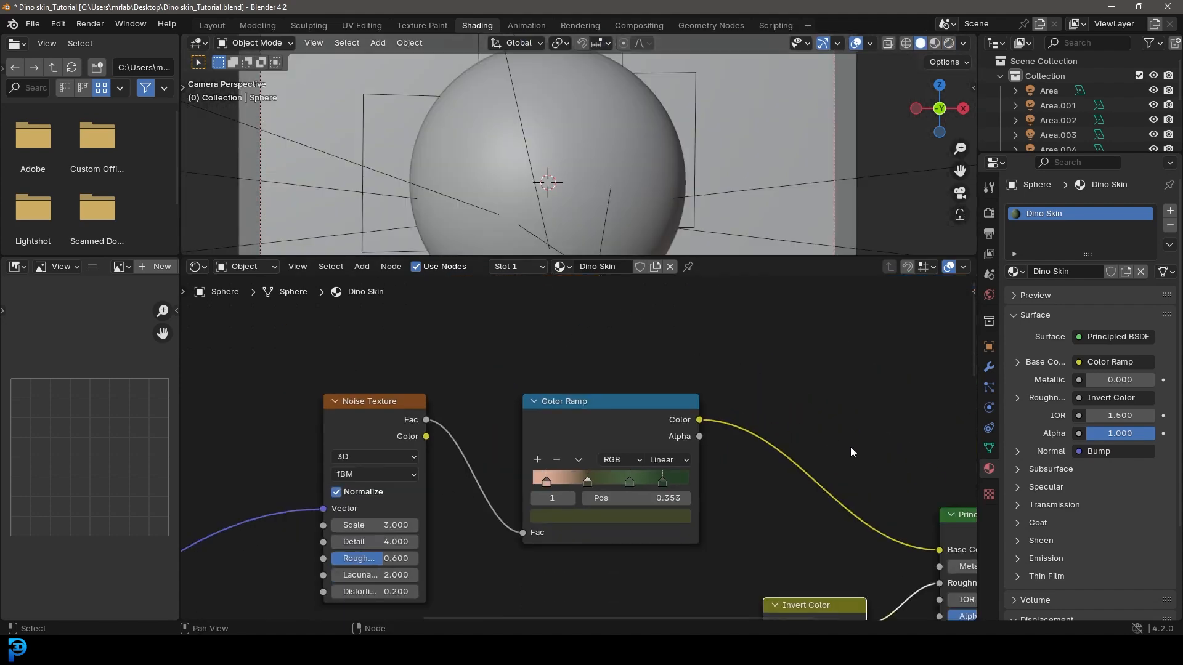
{"action": "middle_click_drag", "start_coordinate": [830, 435], "coordinate": [681, 316]}
{"action": "scroll", "coordinate": [750, 379], "scroll_direction": "down", "scroll_amount": 6}
{"action": "middle_click_drag", "start_coordinate": [750, 379], "coordinate": [750, 353]}
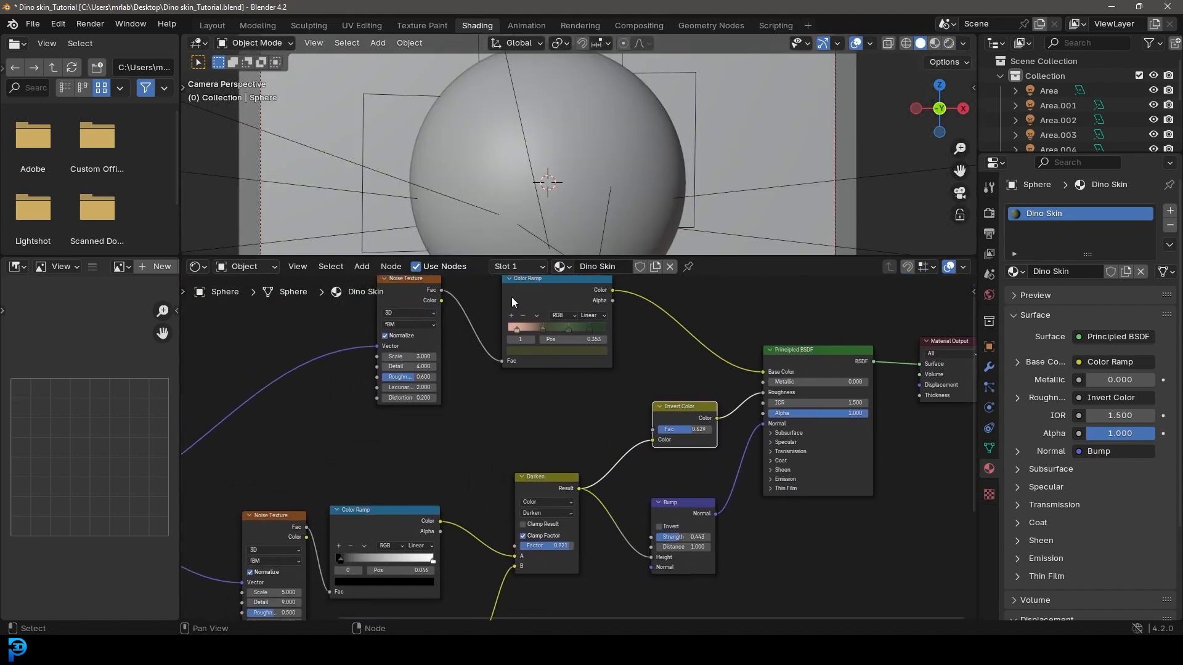